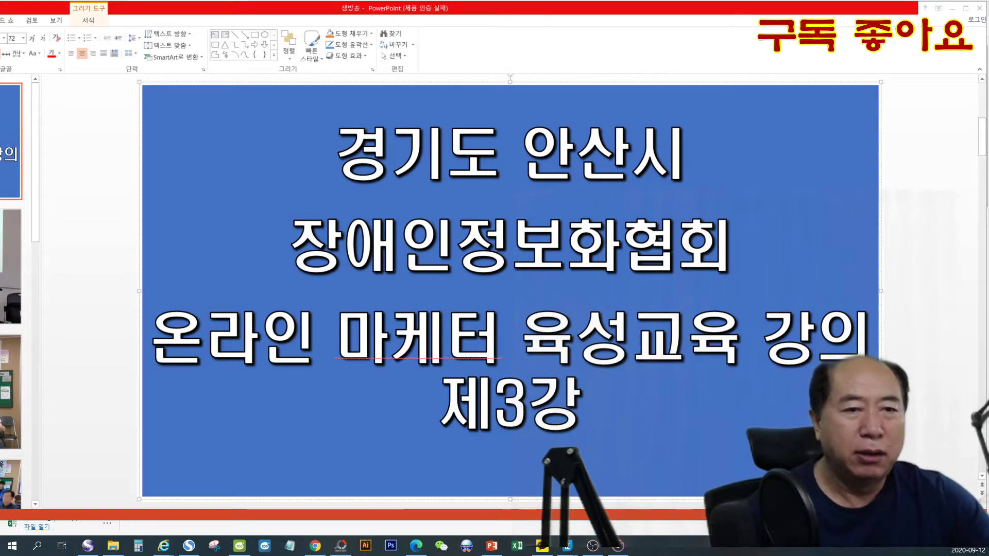
- Switch from the slide show to ESM Plus, return to its main page and open the 상품등록2.0 product registration form
click(492, 546)
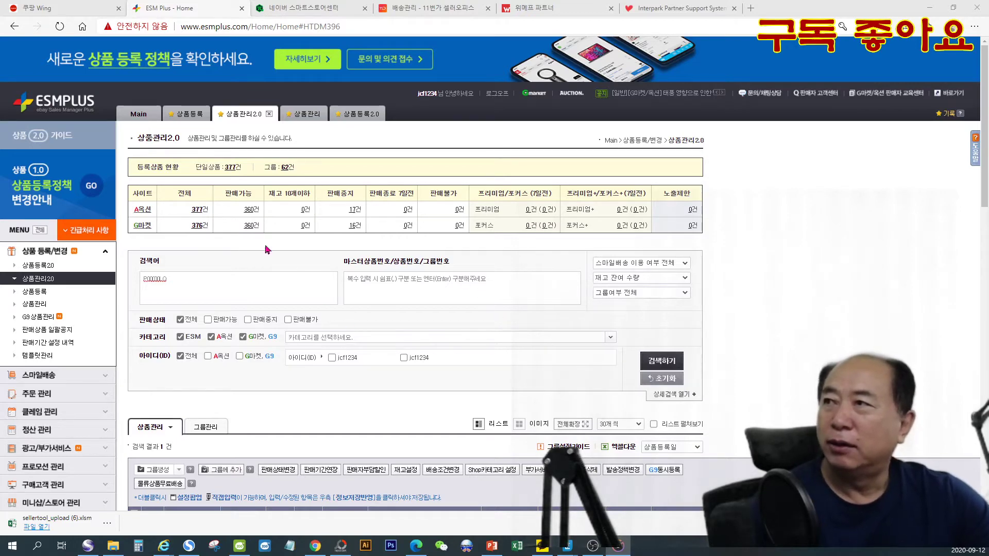
click(72, 105)
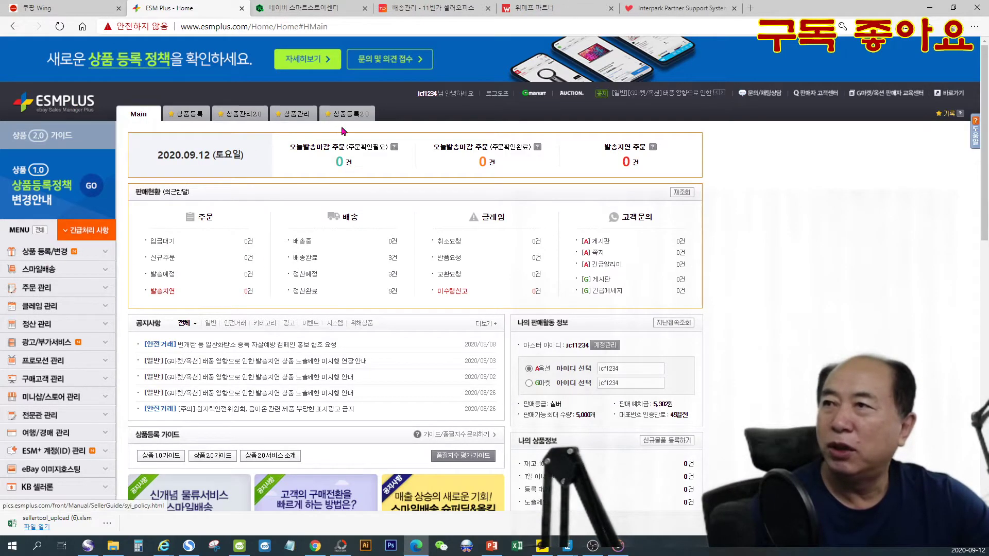
click(50, 256)
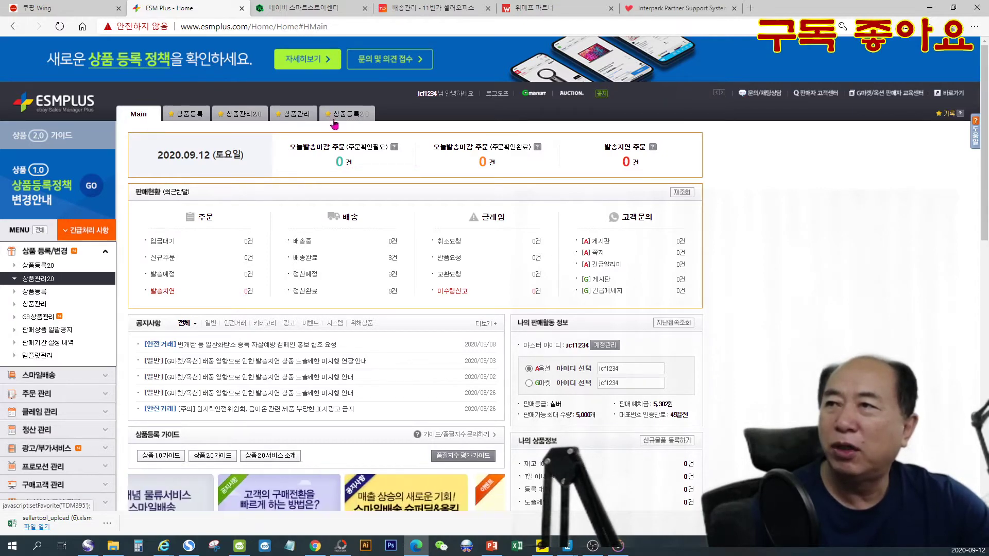
click(352, 118)
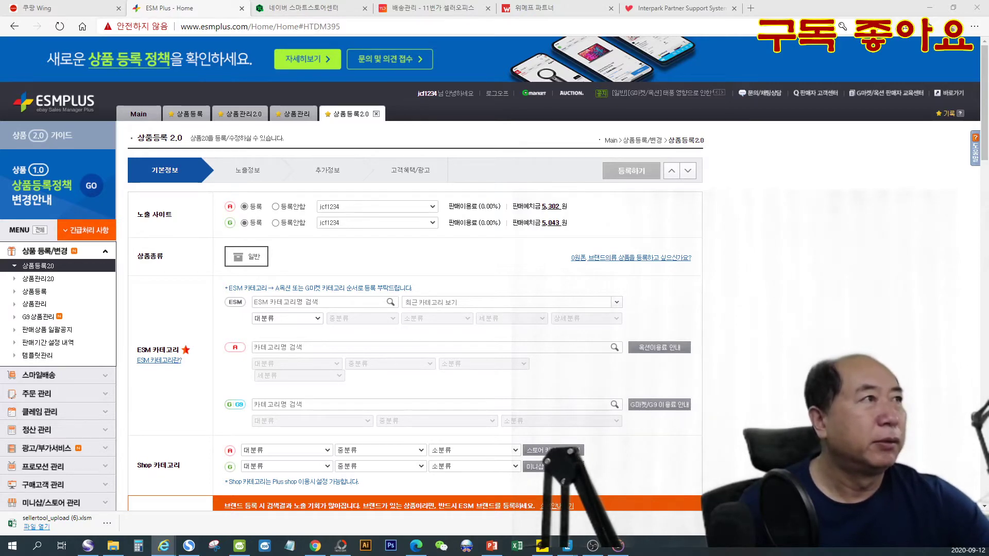
- Bring the cafe24 product page window into view over ESM Plus and examine the title and package image of the calcium-magnesium supplement
drag(988, 1, 680, 9)
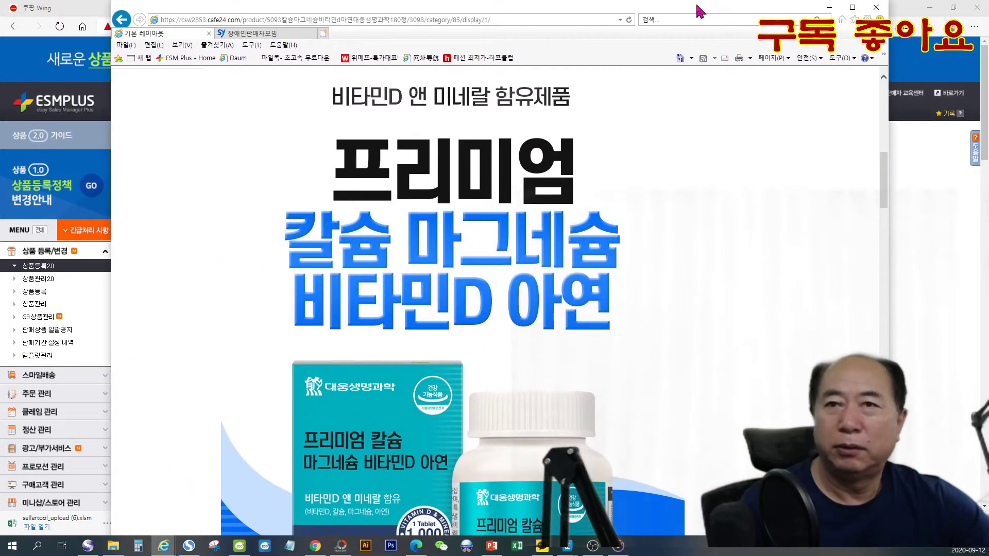
scroll(784, 269, down, 4)
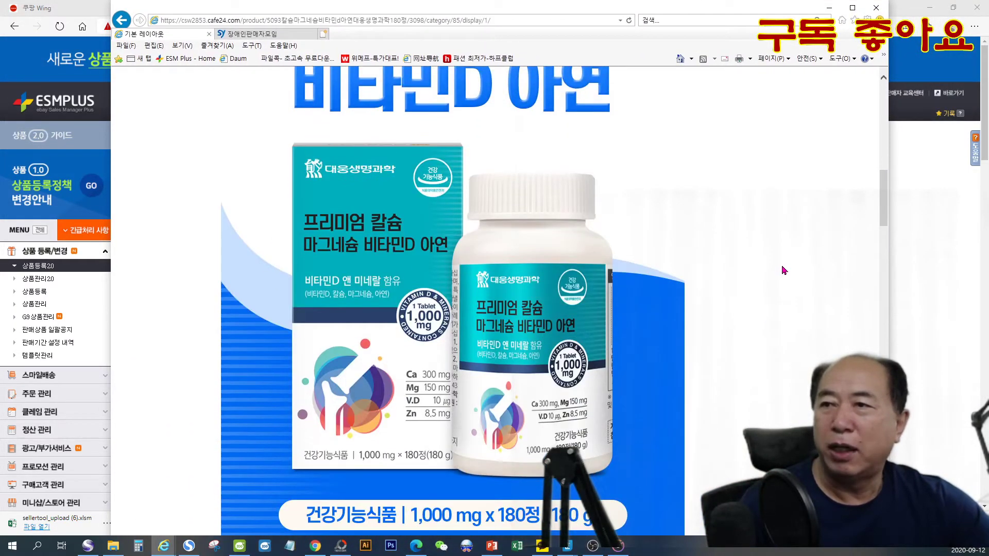
scroll(783, 270, up, 4)
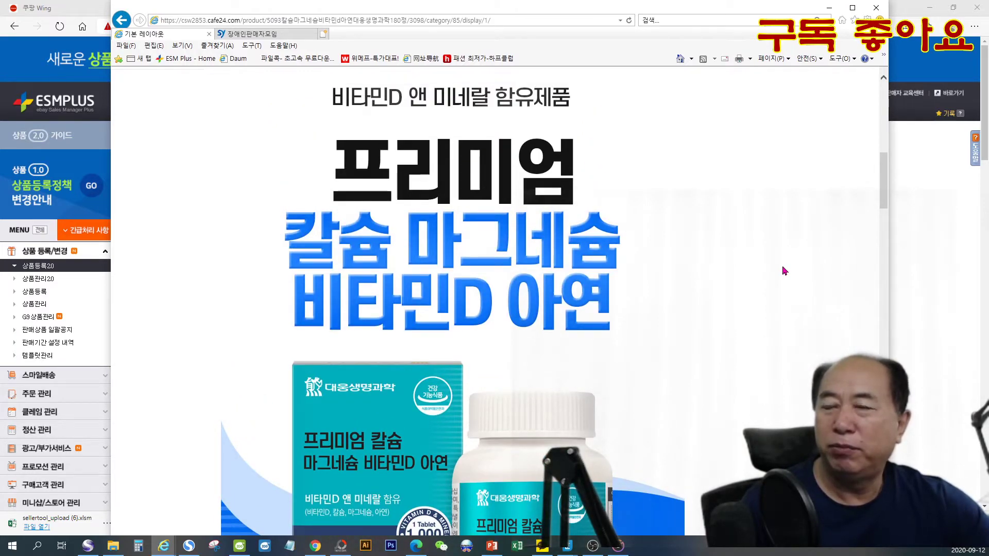
scroll(782, 270, down, 2)
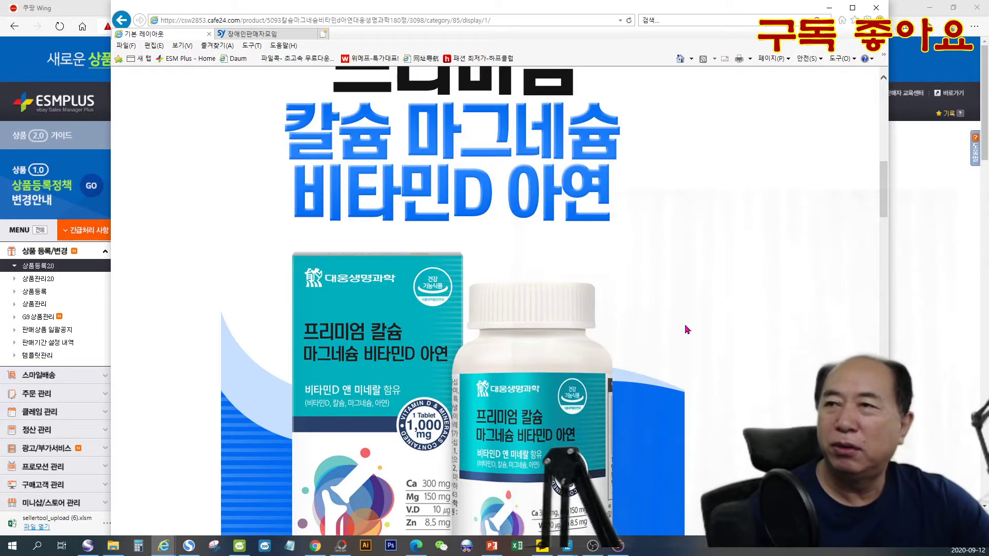
scroll(687, 330, up, 2)
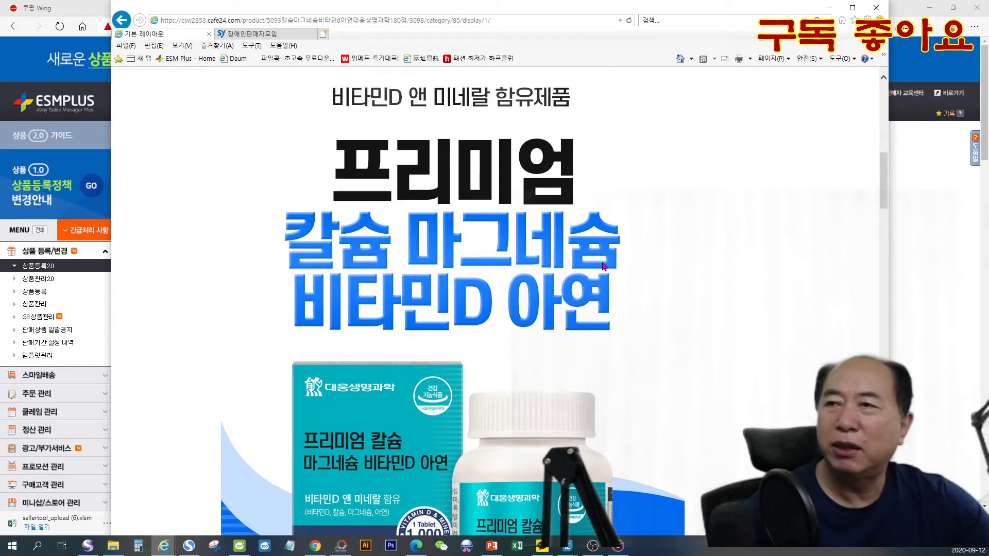
scroll(604, 266, down, 2)
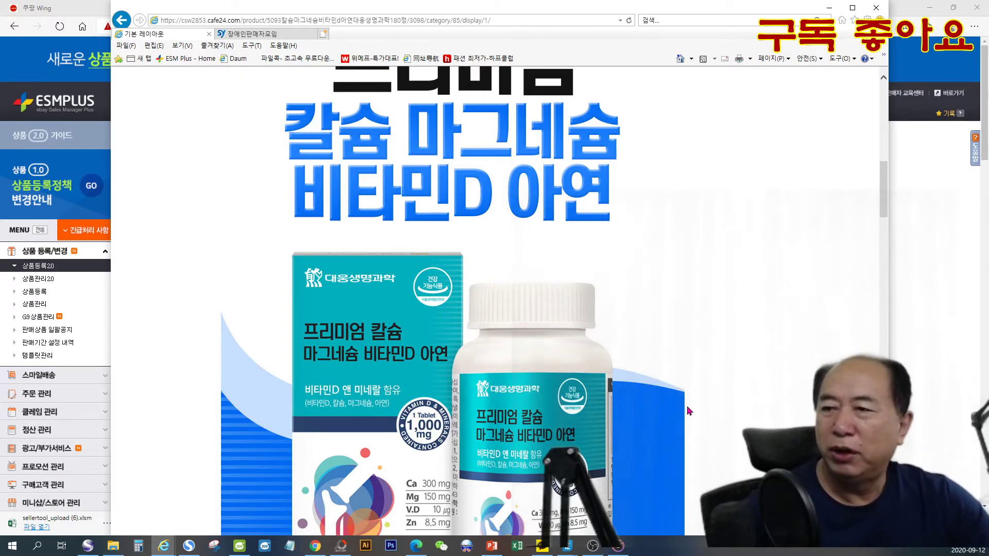
scroll(688, 396, down, 2)
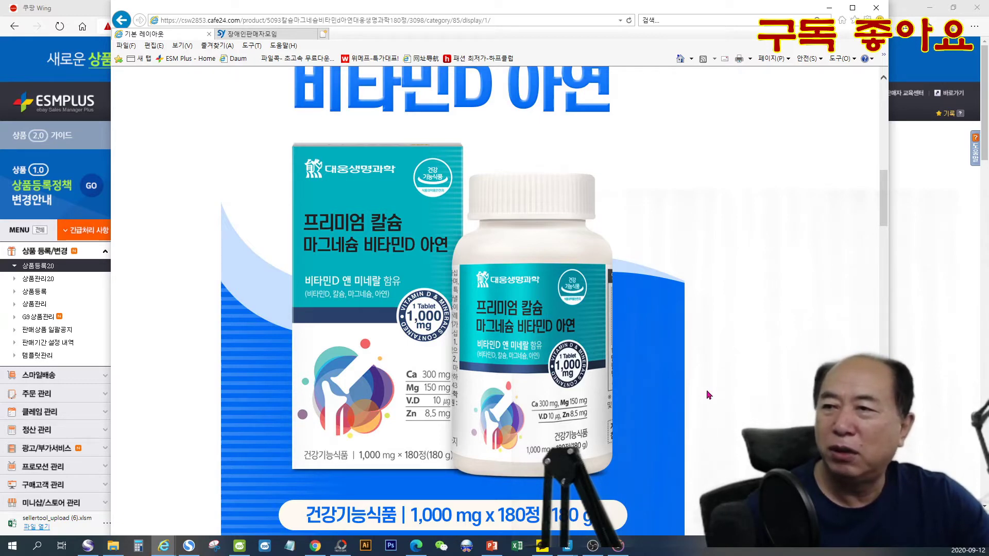
scroll(709, 395, down, 2)
scroll(708, 395, up, 6)
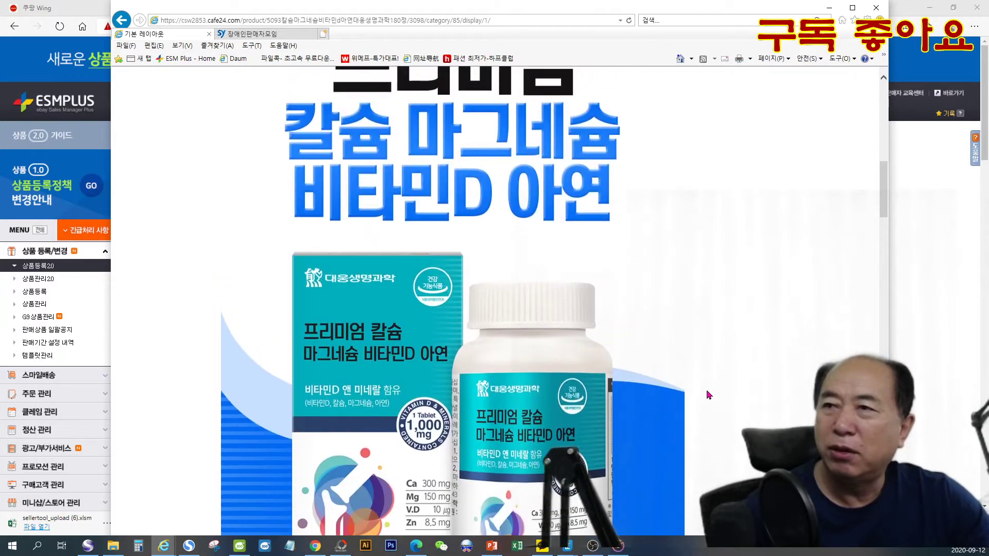
- Examine the product page's selling points, from the package size and key claims to the four nutrients and the calcium section
scroll(708, 395, down, 4)
scroll(709, 395, down, 6)
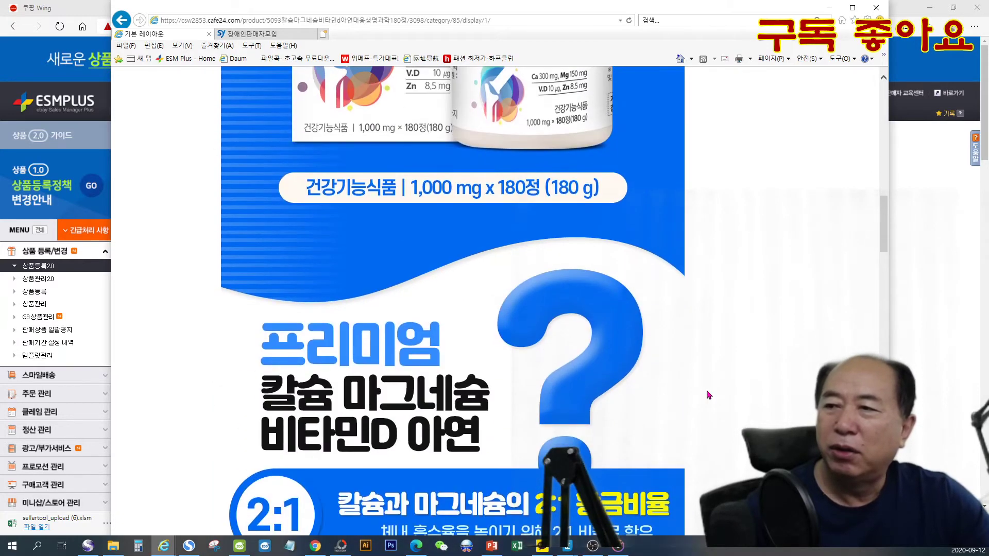
scroll(706, 390, down, 4)
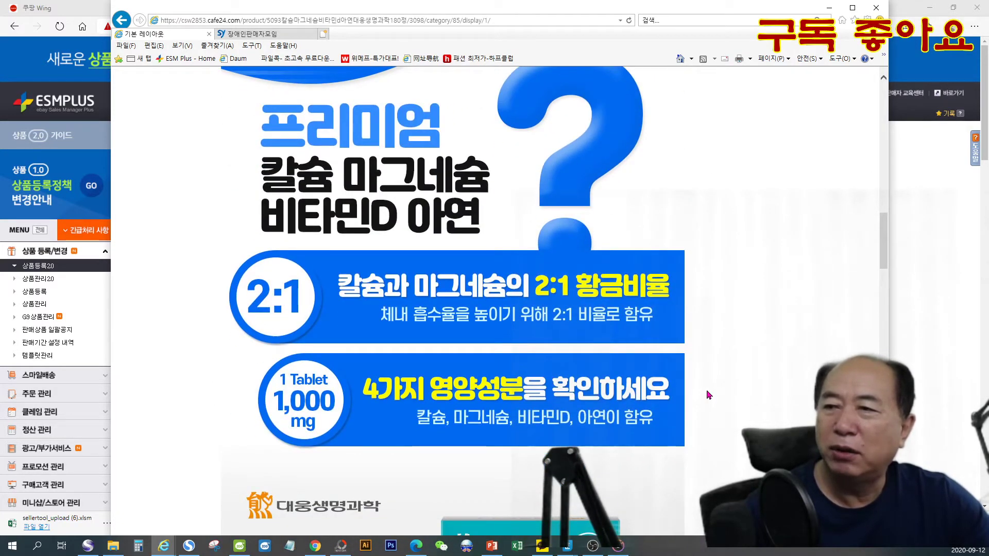
scroll(709, 395, down, 2)
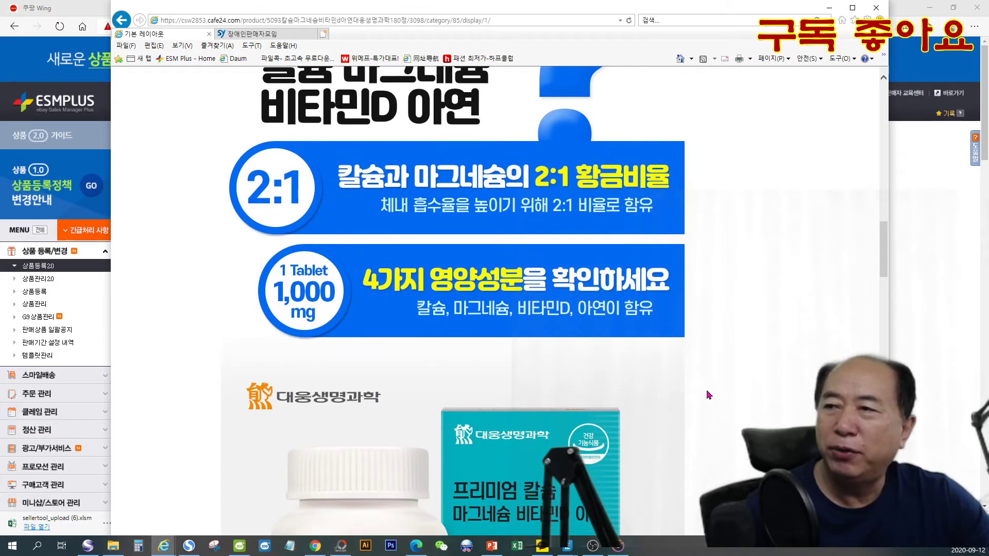
scroll(709, 395, down, 6)
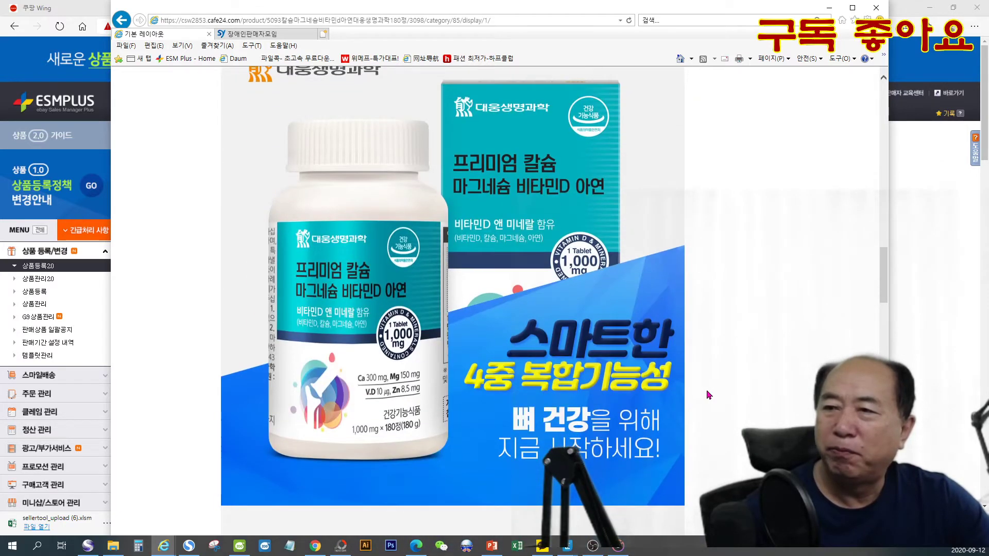
scroll(709, 395, down, 8)
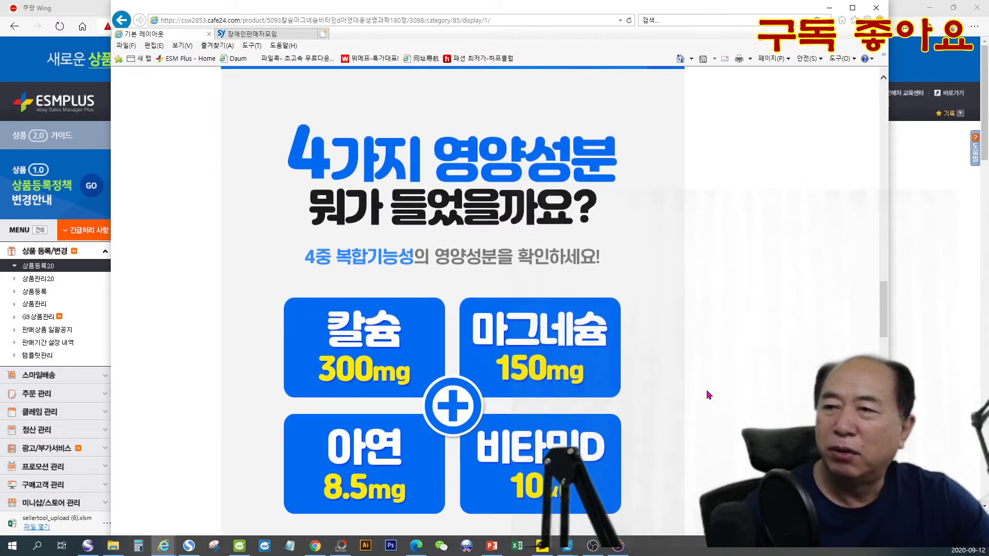
scroll(708, 395, down, 6)
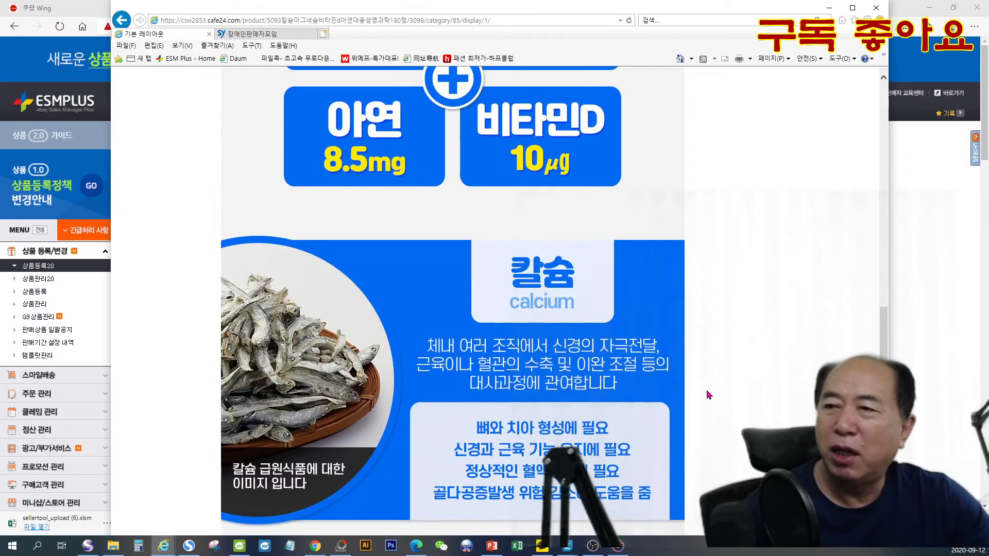
scroll(709, 395, down, 4)
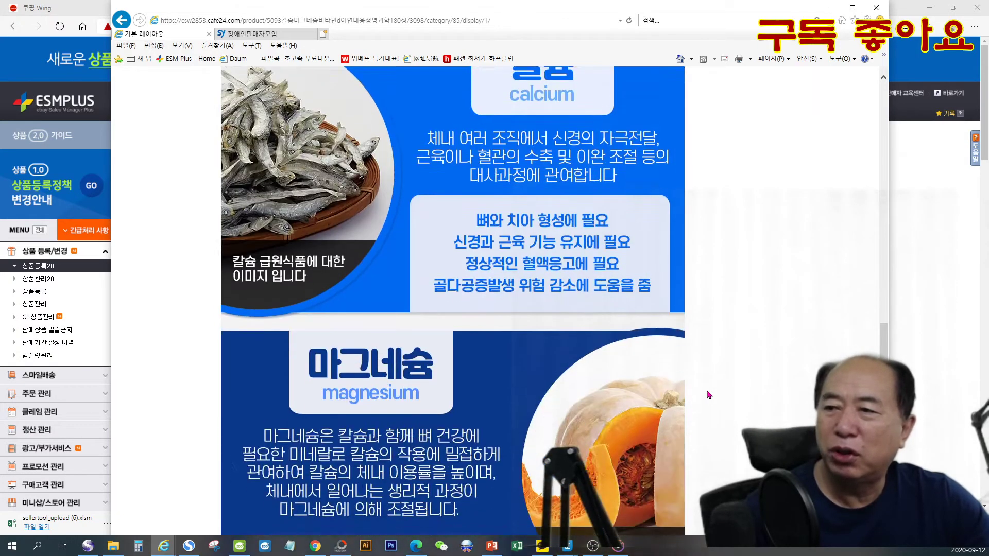
scroll(708, 394, down, 2)
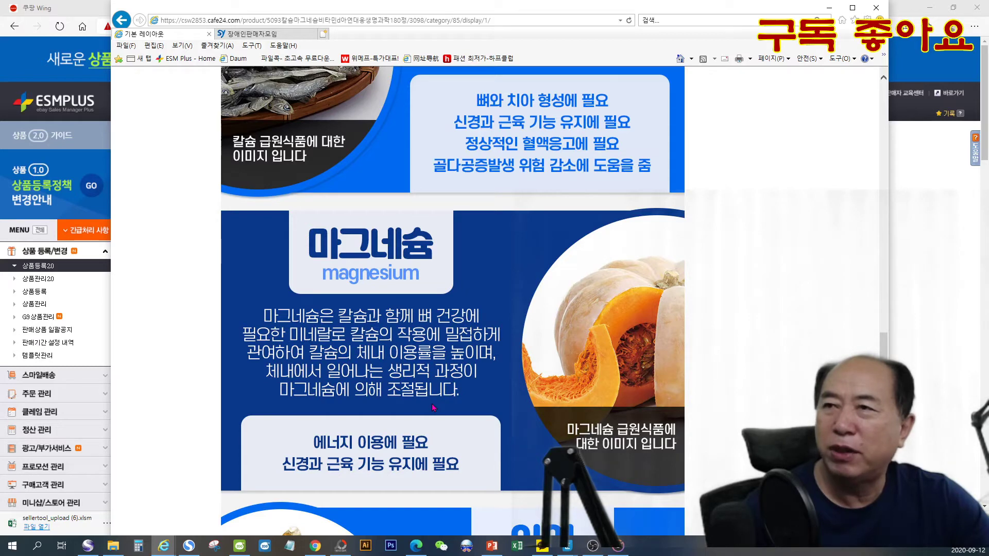
- Review the magnesium, zinc and vitamin D descriptions and the section on why to take the supplement
scroll(533, 175, up, 2)
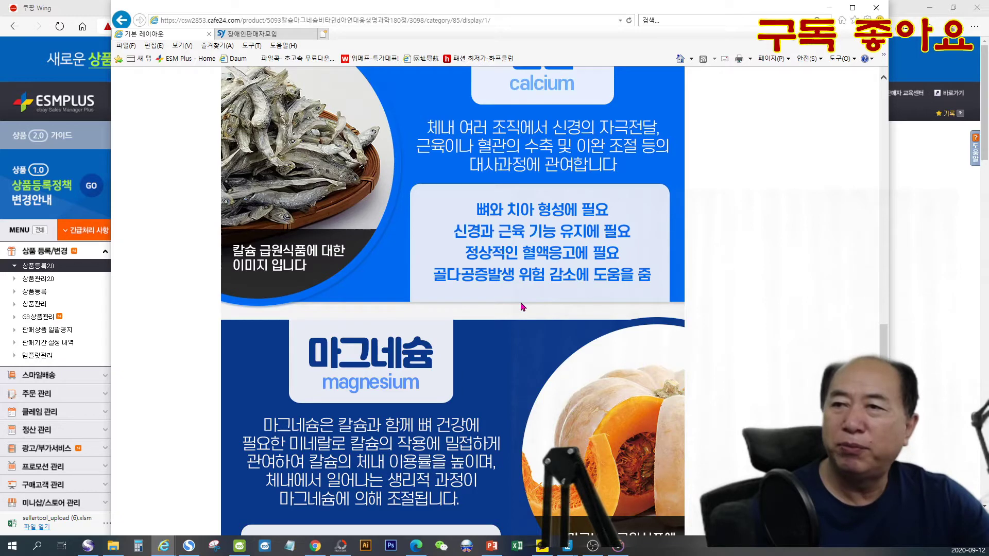
scroll(522, 306, down, 2)
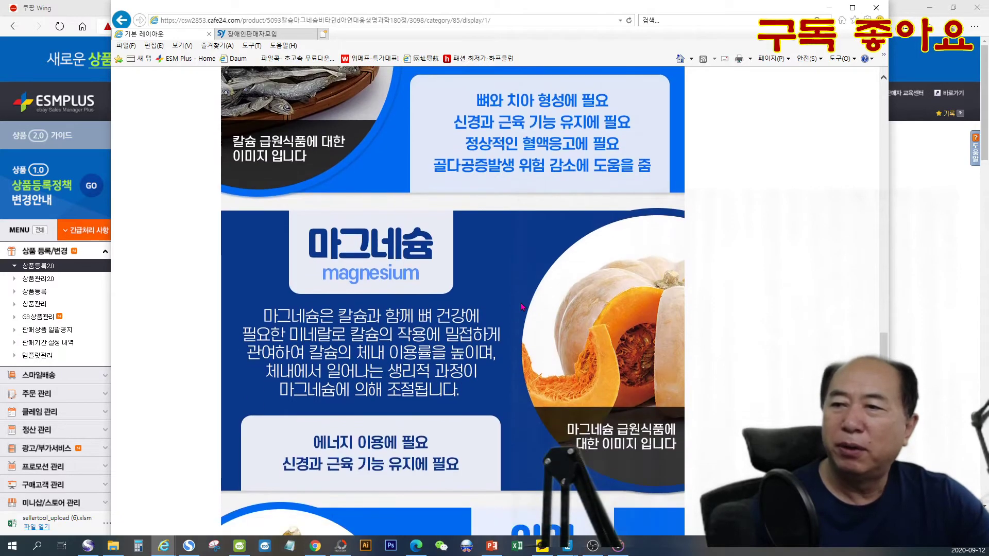
scroll(522, 307, down, 4)
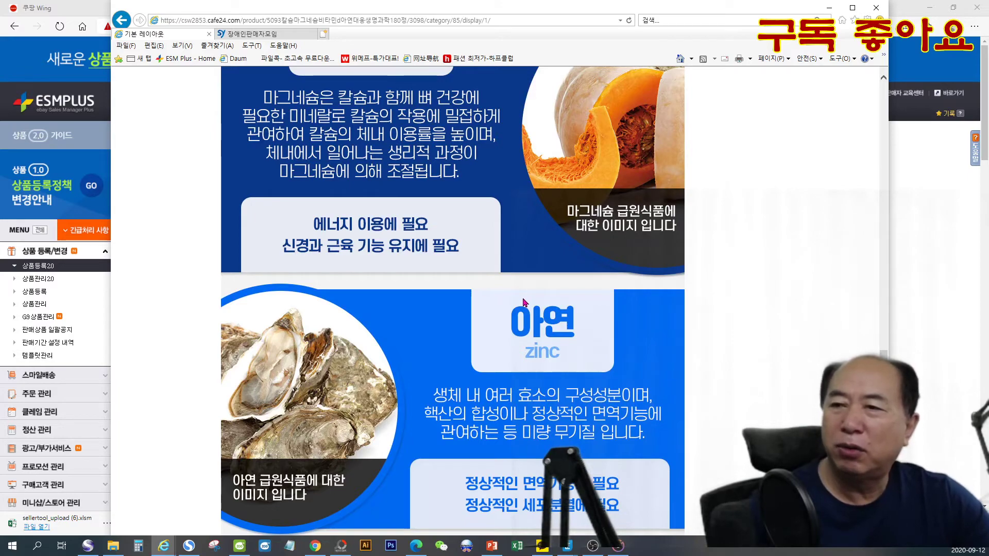
scroll(522, 303, down, 4)
scroll(522, 304, down, 8)
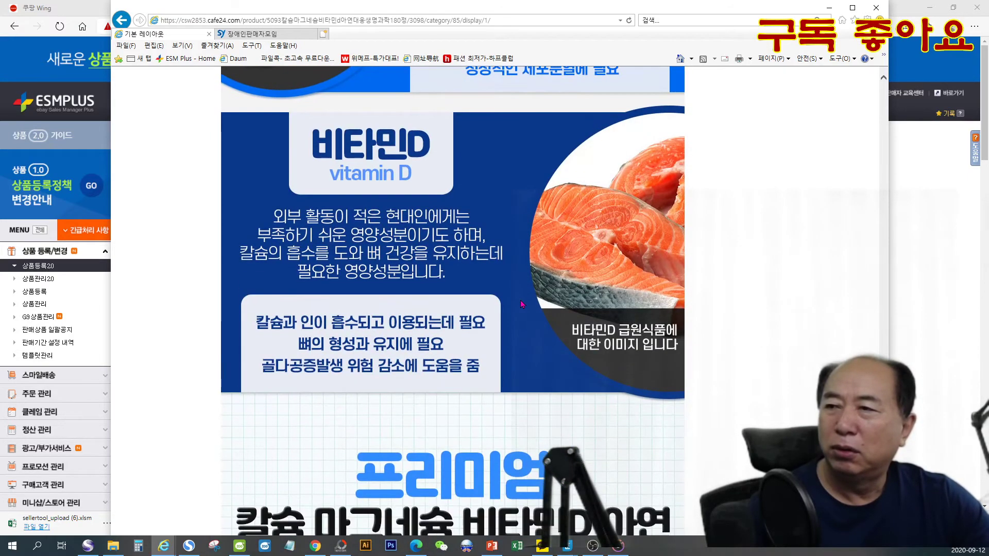
scroll(522, 304, down, 3)
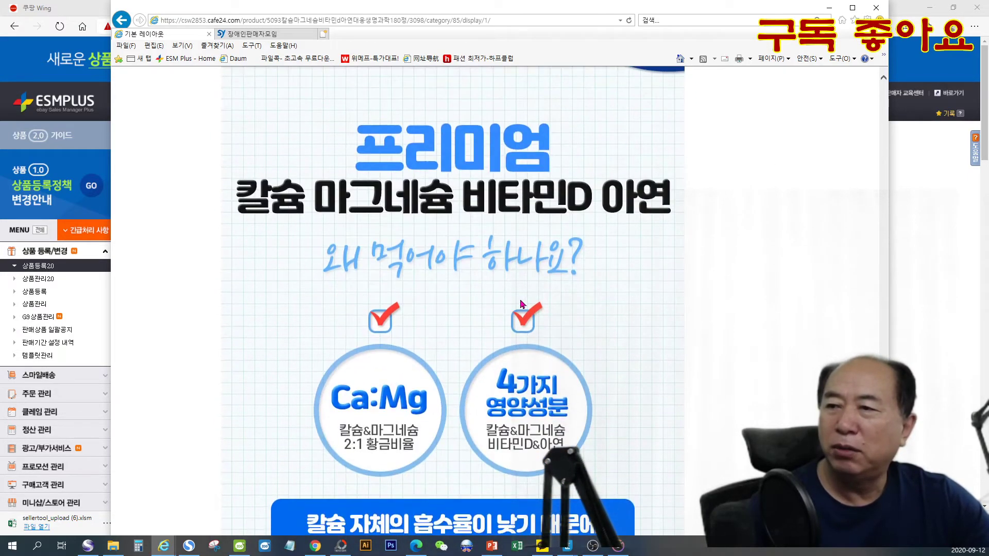
scroll(520, 304, down, 2)
scroll(519, 307, down, 5)
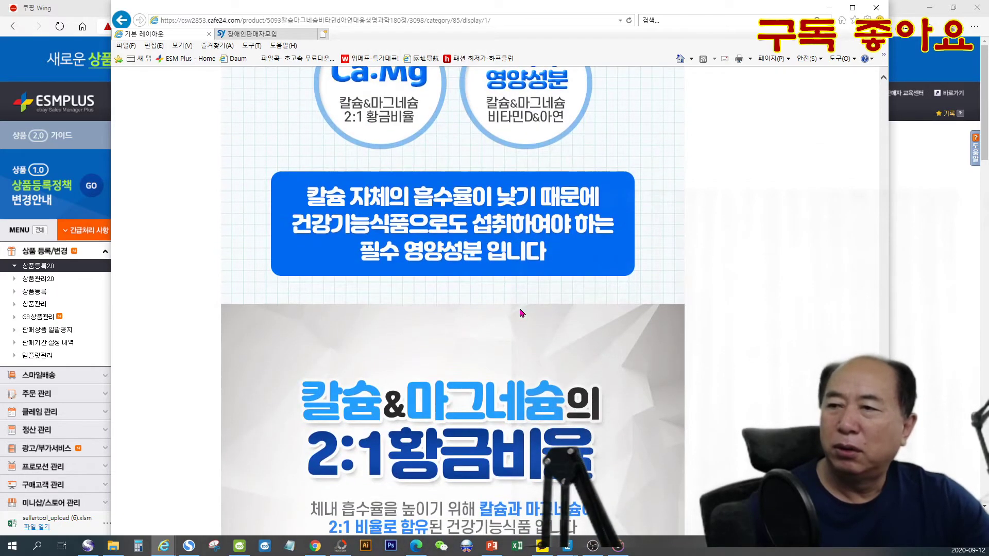
- Read the rest of the product page: golden ratio, manufacturer introduction, recommended users and the 제품상세정보 table
scroll(521, 312, down, 6)
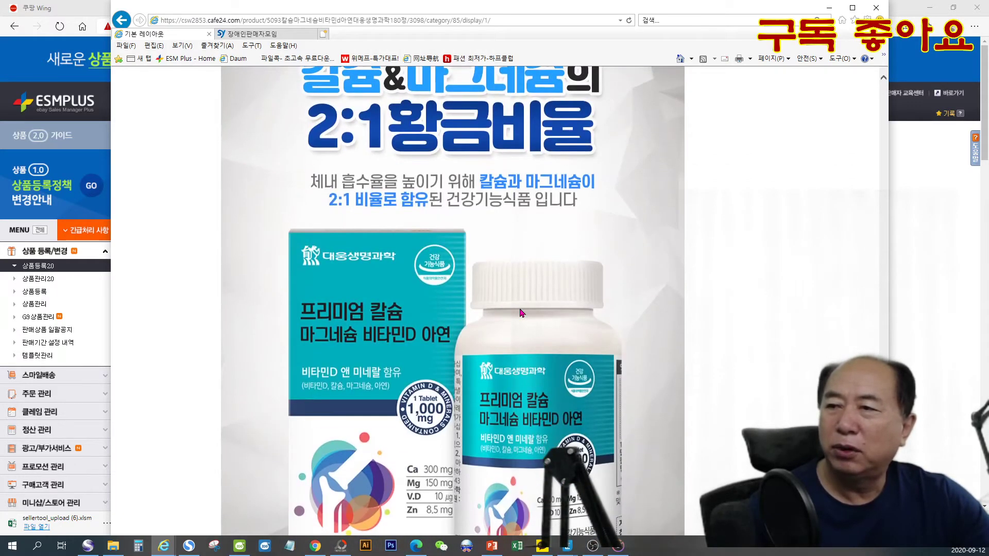
scroll(521, 313, down, 7)
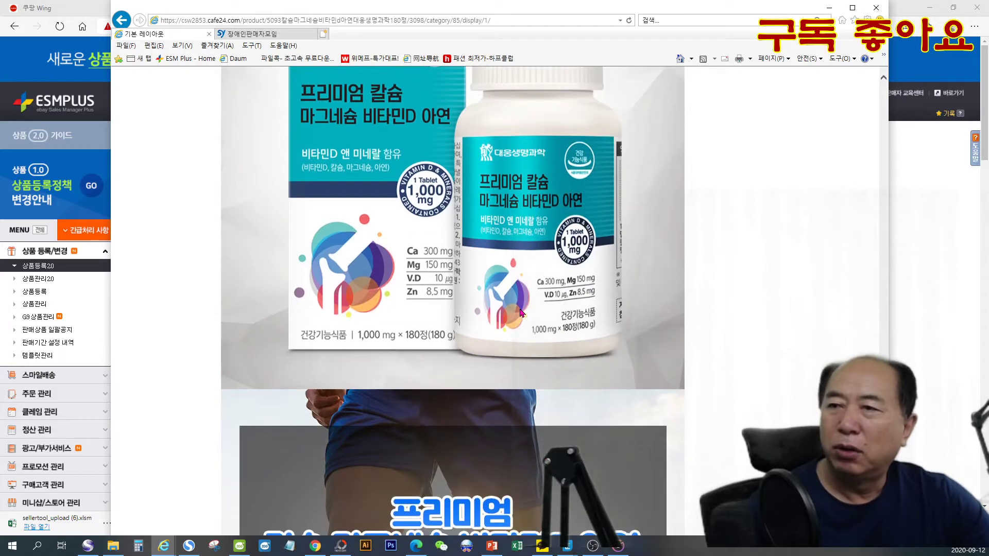
scroll(522, 312, down, 10)
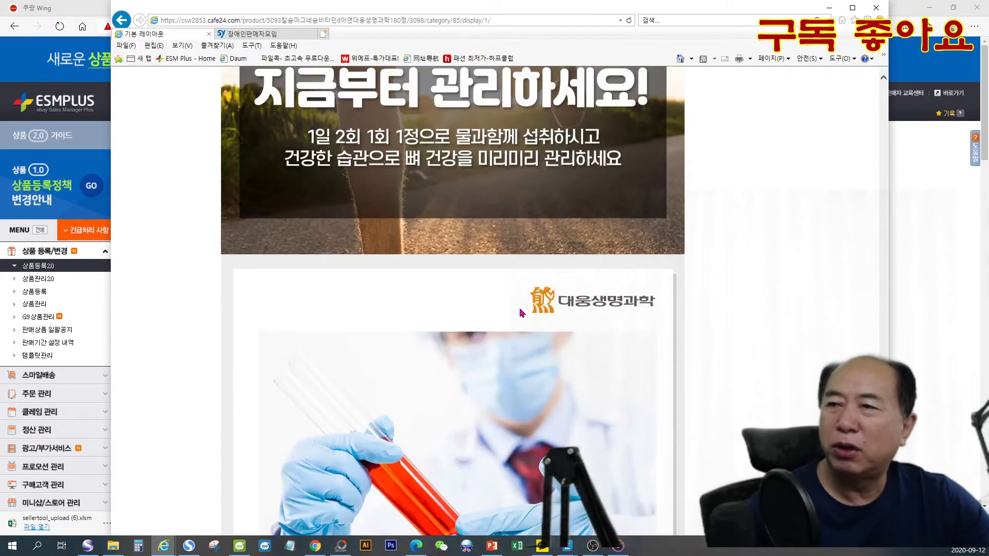
scroll(521, 313, down, 4)
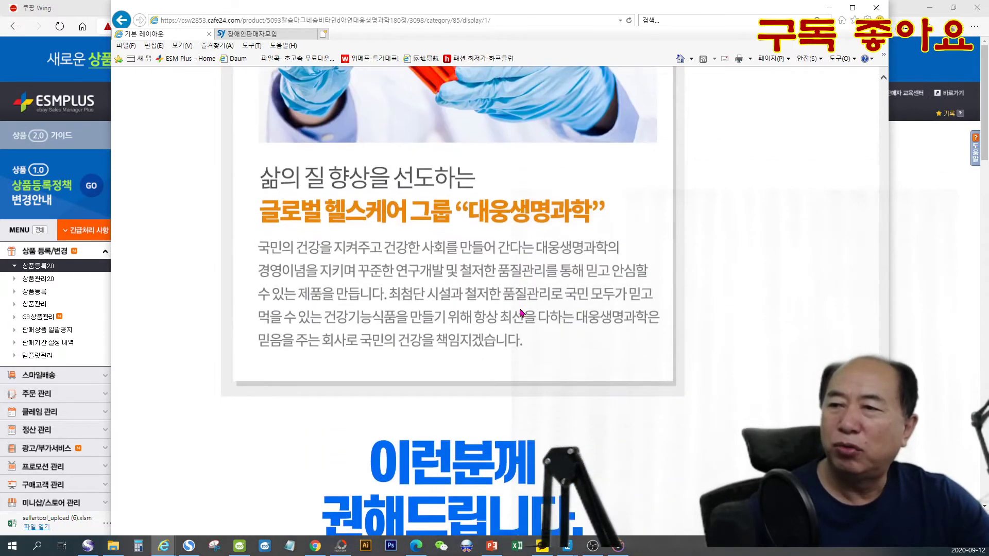
scroll(521, 312, down, 4)
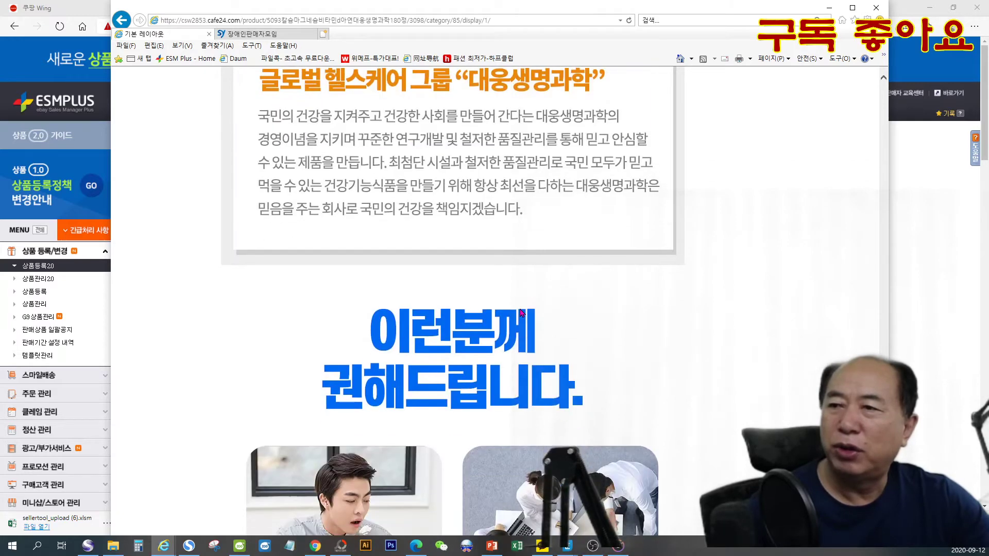
scroll(521, 312, down, 6)
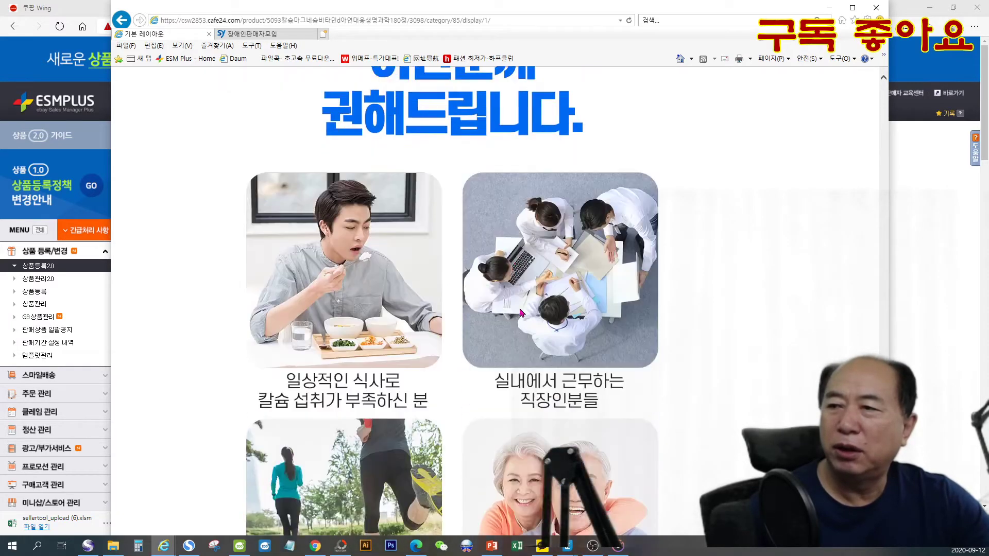
scroll(521, 312, down, 2)
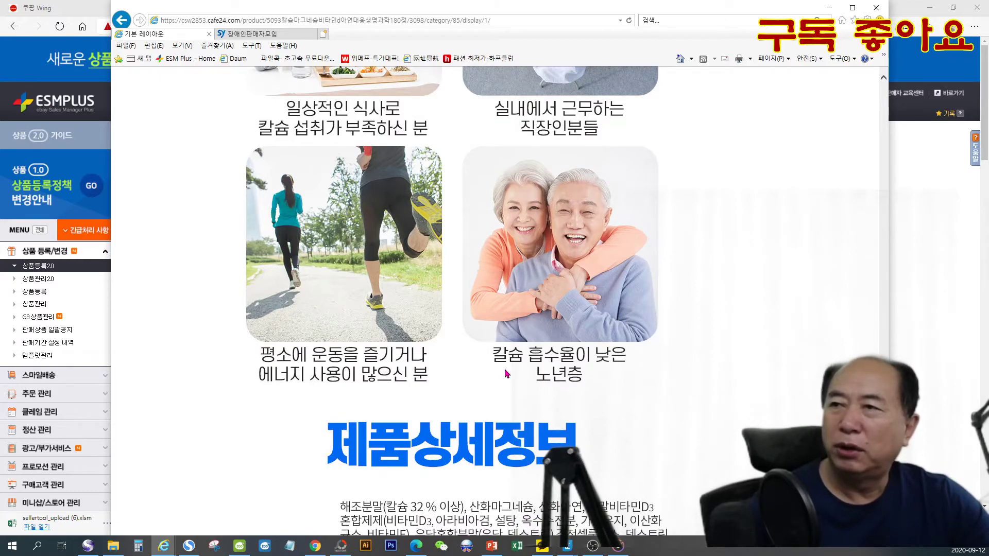
scroll(507, 374, down, 2)
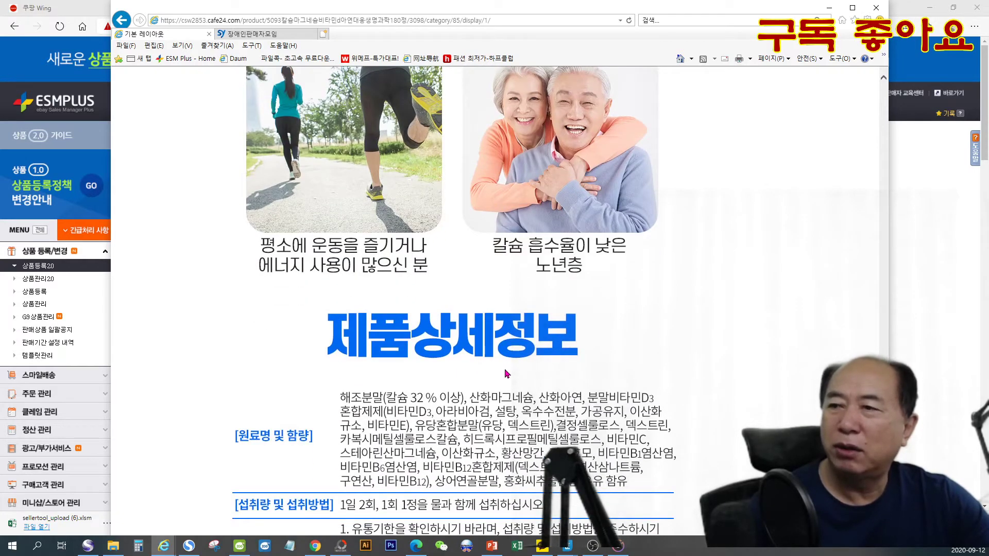
scroll(504, 368, down, 2)
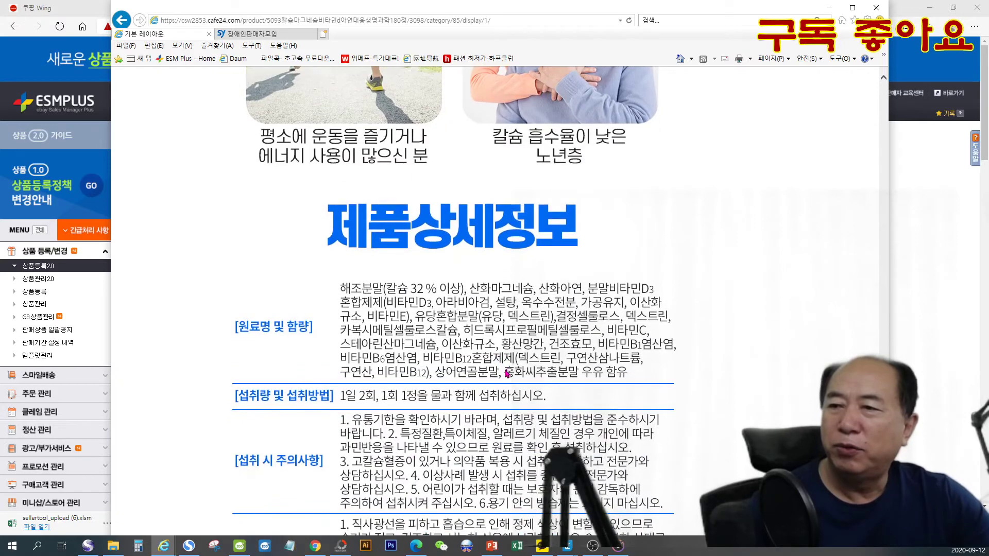
- Examine the 제품상세정보 table and the 영양·기능정보 box, covering ingredients, dosage, precautions, storage, manufacturer and nutrient amounts
scroll(507, 375, down, 2)
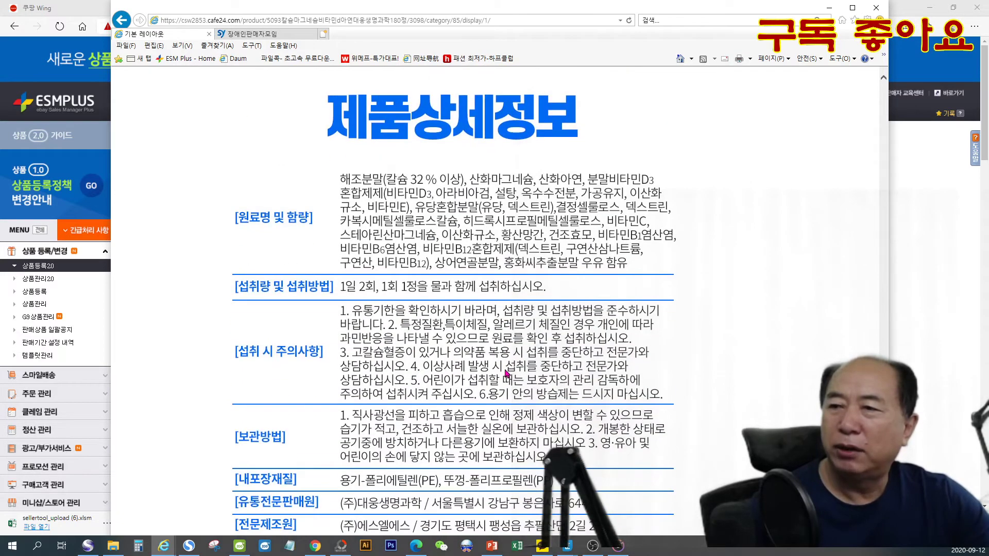
scroll(506, 375, down, 2)
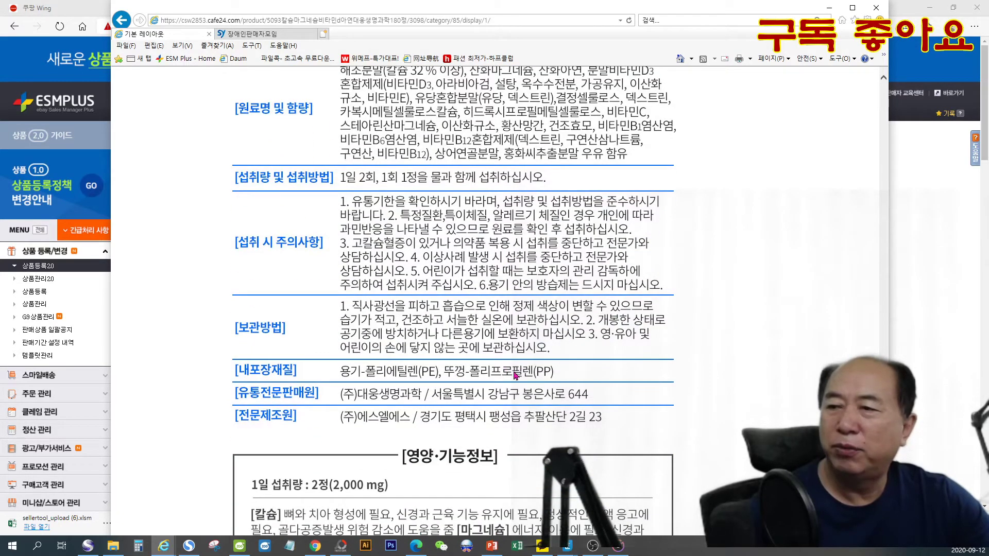
scroll(514, 373, down, 4)
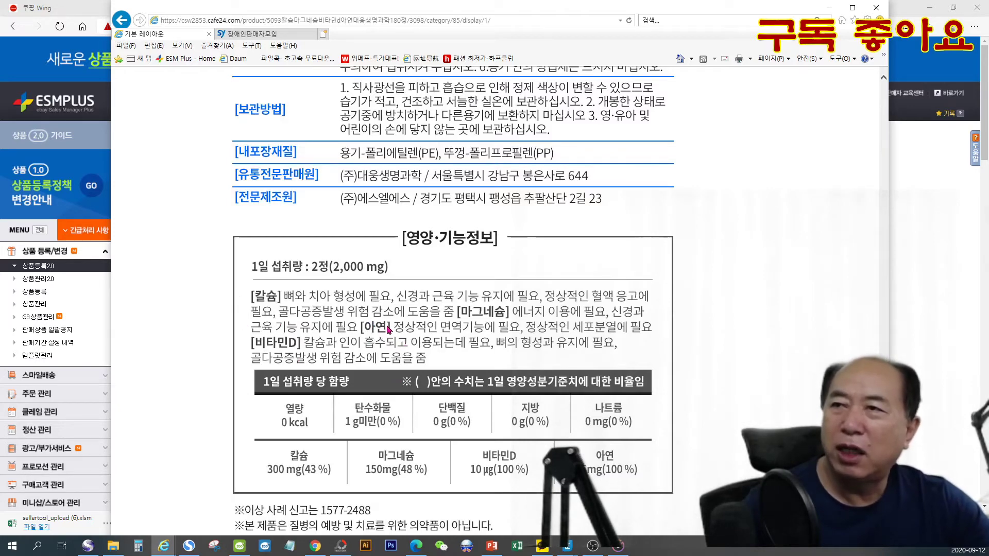
scroll(493, 284, up, 1)
scroll(493, 284, up, 1)
scroll(524, 271, up, 2)
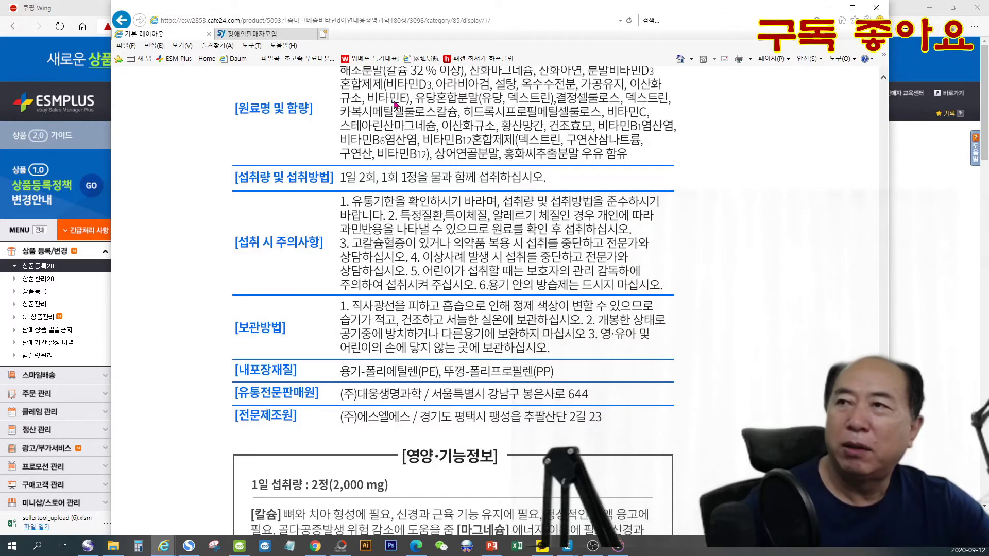
scroll(376, 206, up, 2)
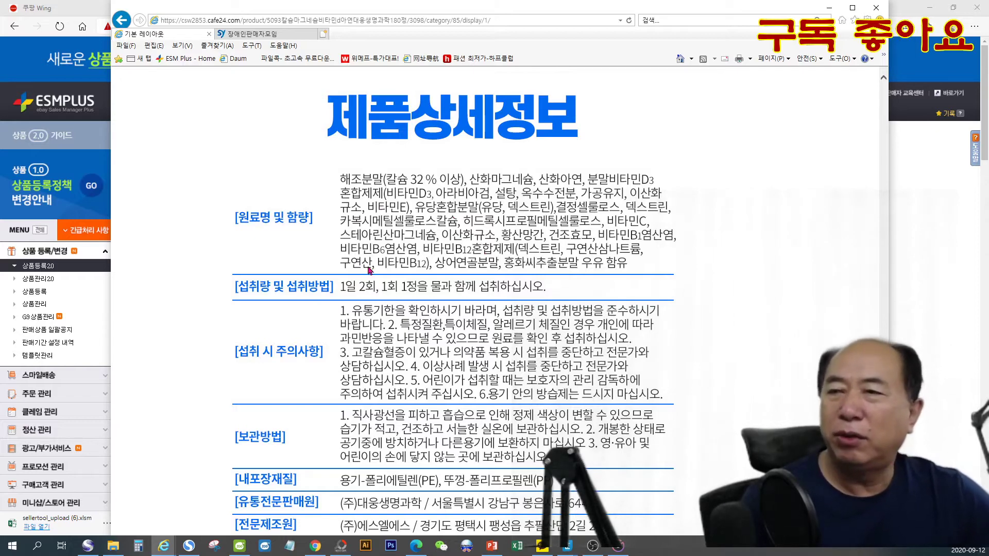
scroll(538, 398, down, 2)
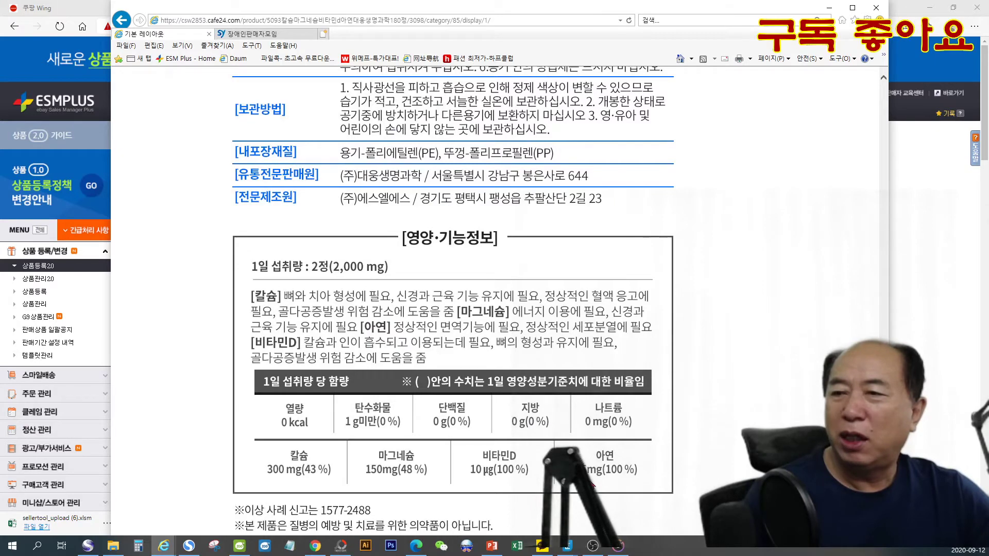
scroll(547, 490, up, 7)
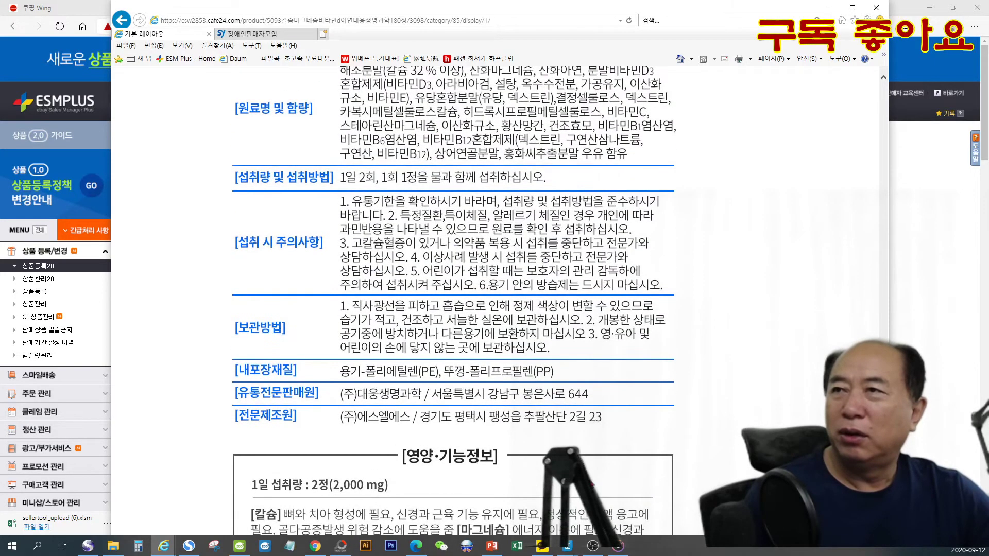
scroll(591, 484, up, 1)
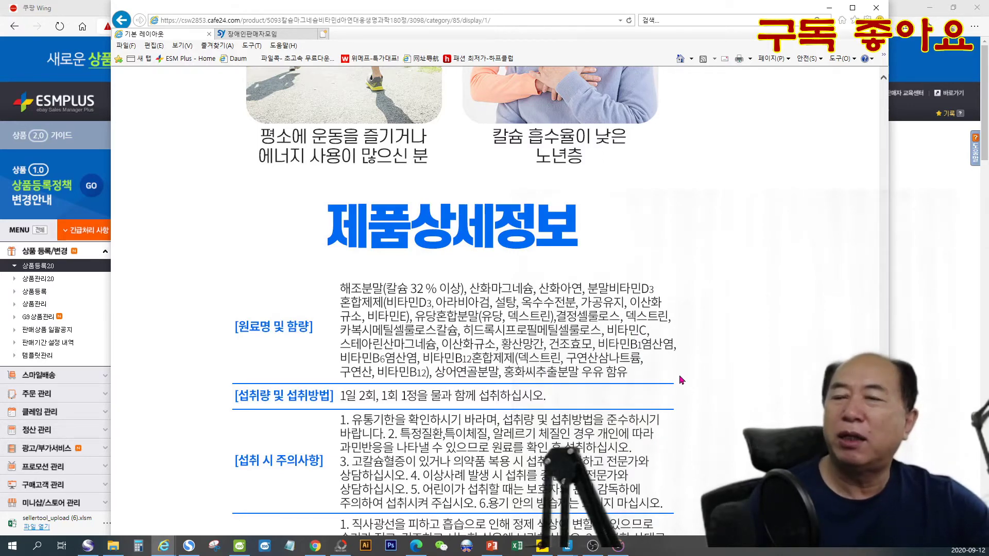
- Review the product page back from the golden ratio and nutrient sections up to the product name, price and shipping details
scroll(681, 380, up, 20)
scroll(686, 372, up, 18)
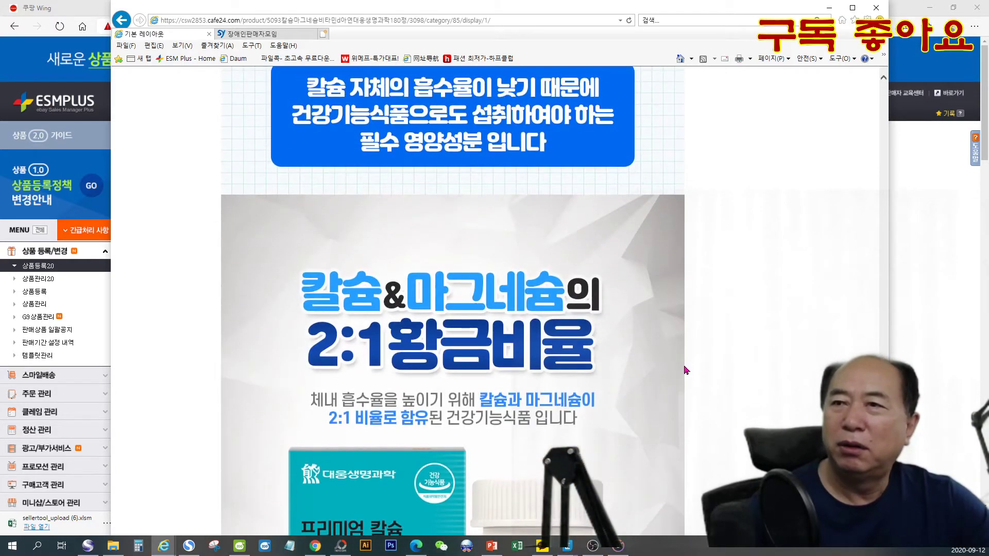
scroll(686, 370, up, 10)
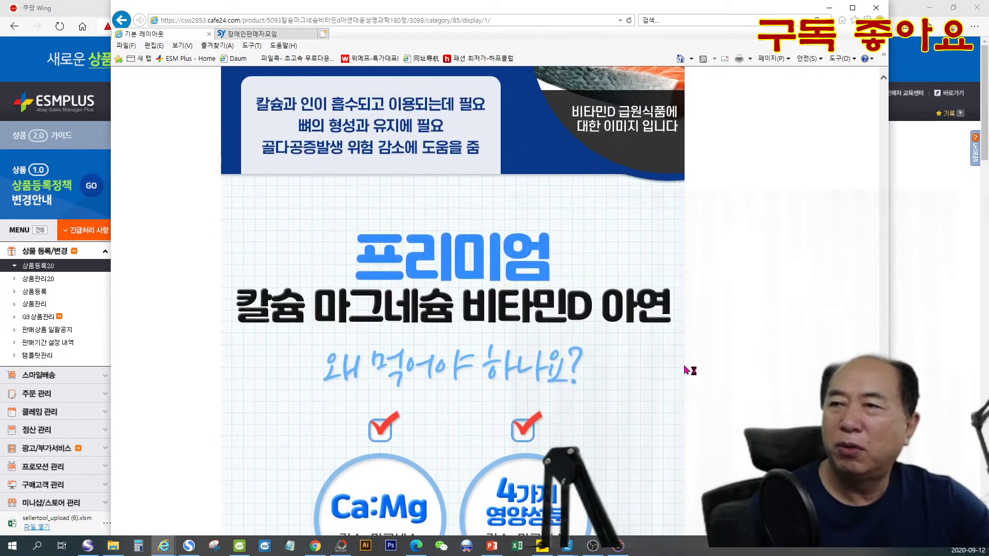
scroll(685, 370, up, 5)
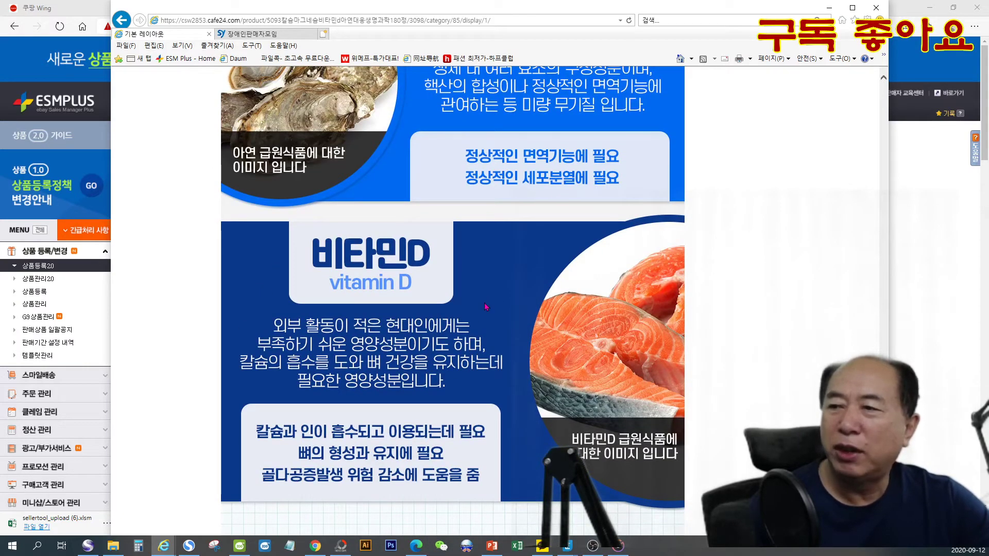
scroll(485, 307, up, 2)
scroll(484, 307, up, 2)
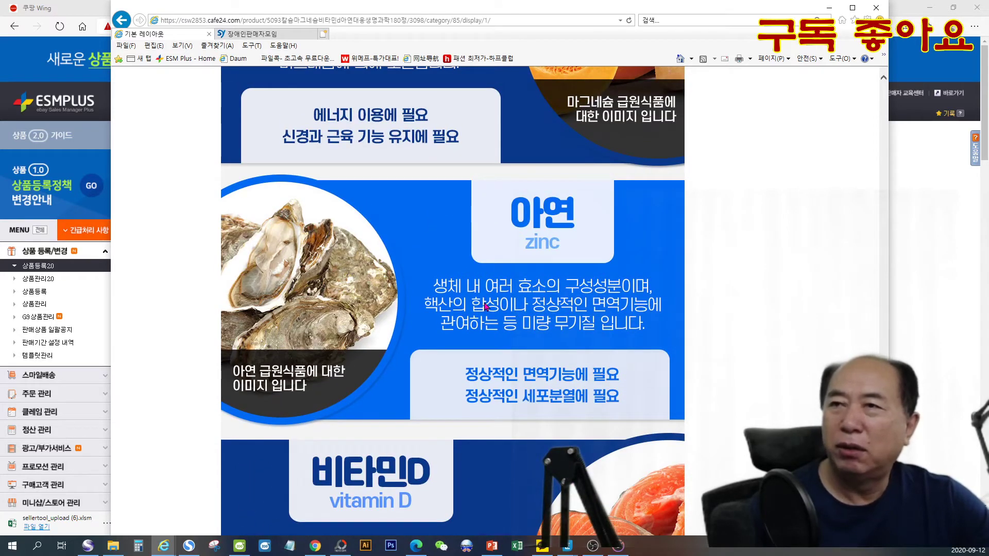
scroll(485, 307, up, 2)
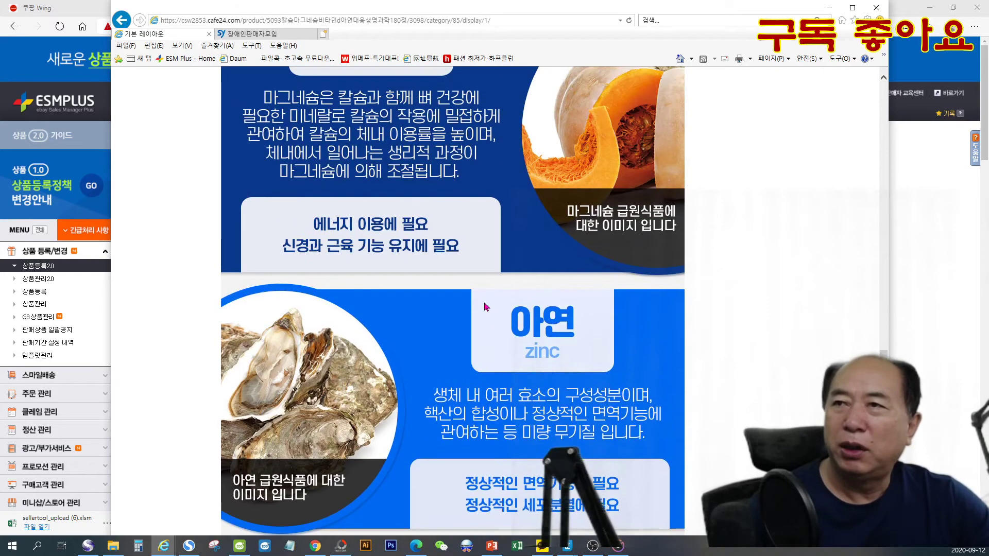
scroll(485, 307, up, 9)
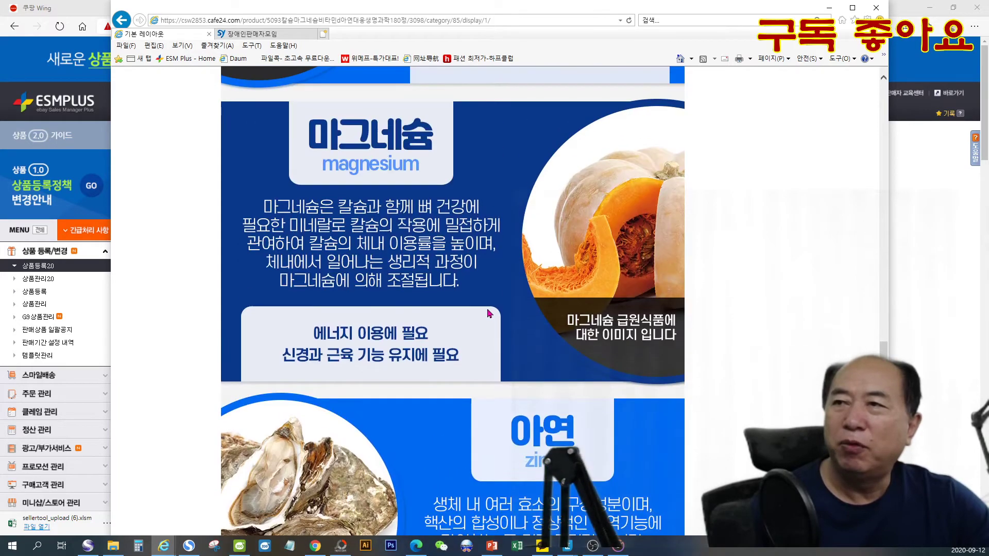
scroll(488, 312, up, 7)
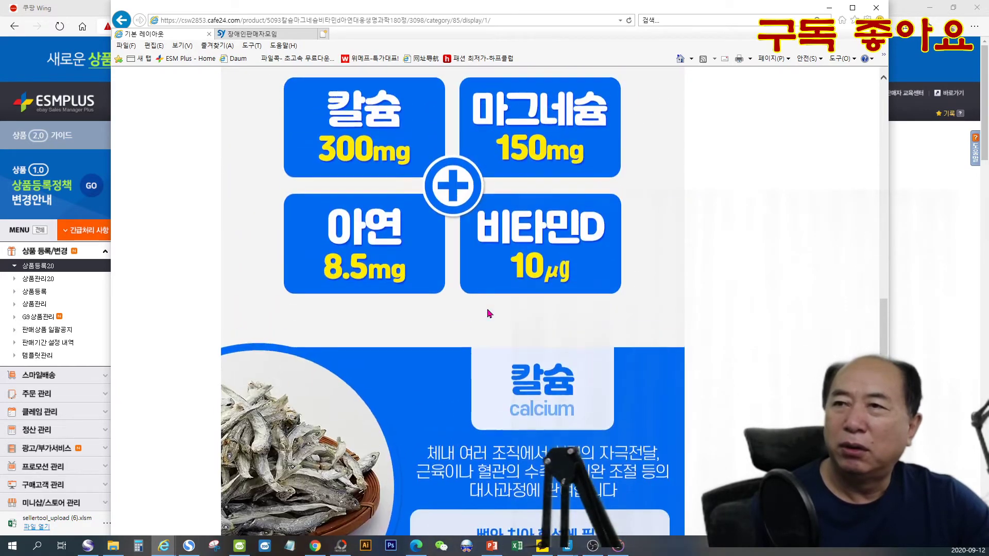
scroll(490, 314, up, 11)
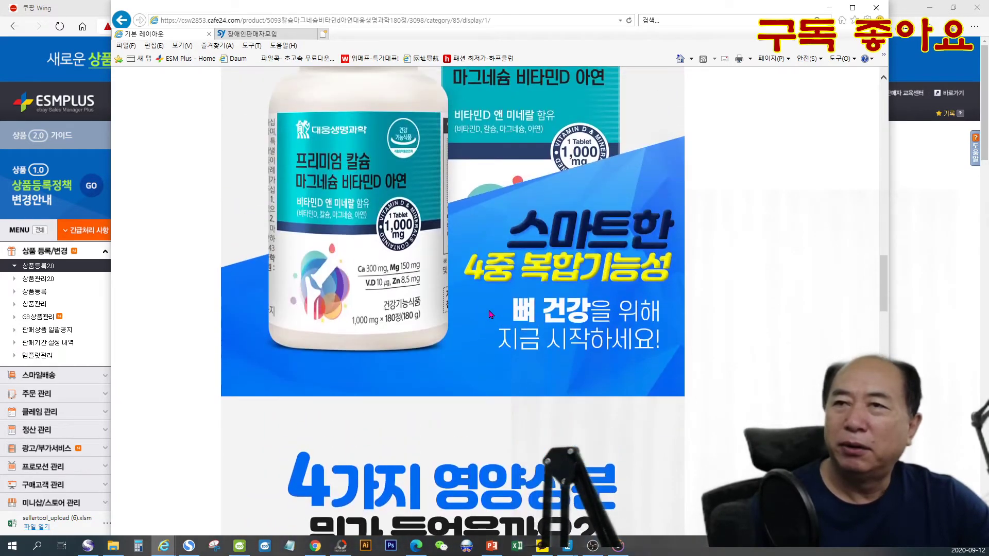
scroll(489, 314, up, 12)
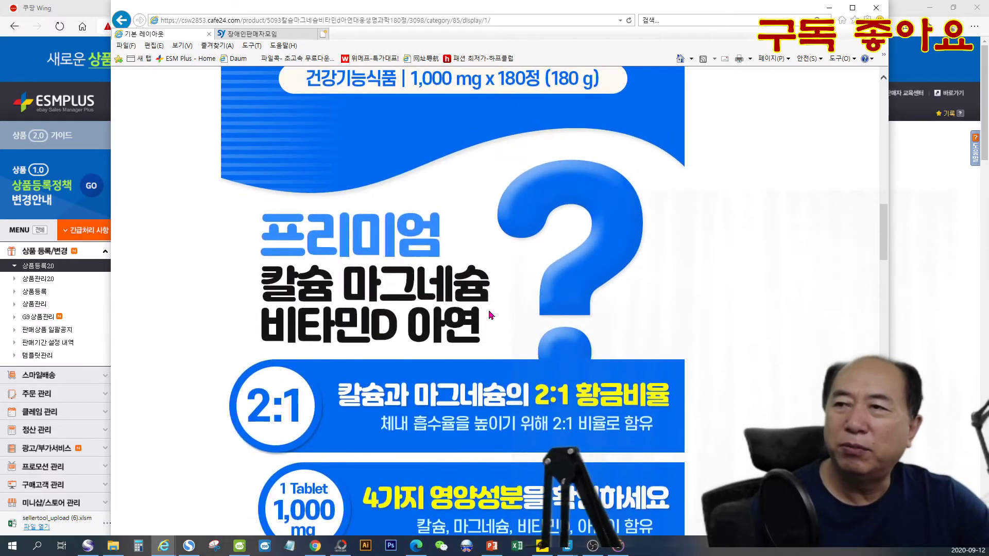
scroll(489, 315, up, 12)
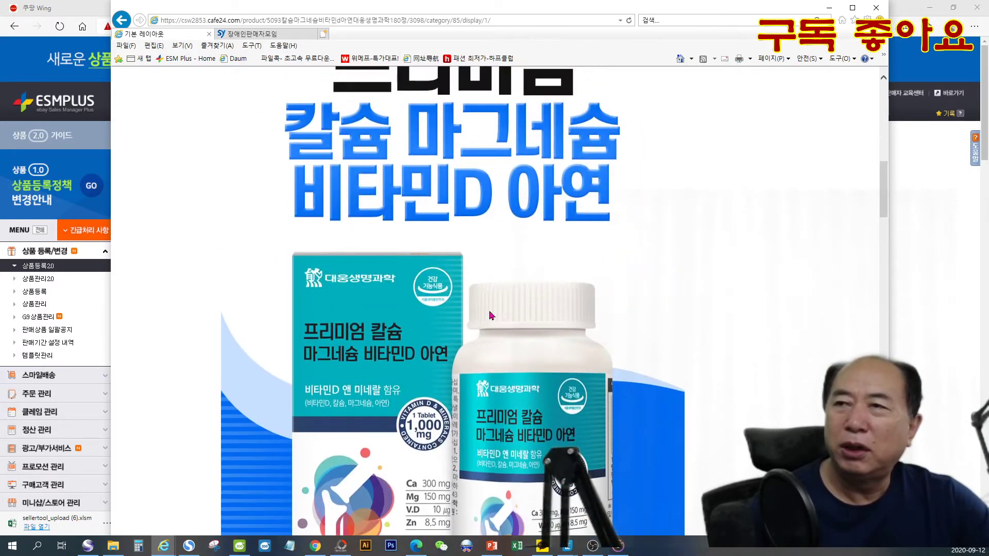
scroll(489, 316, up, 7)
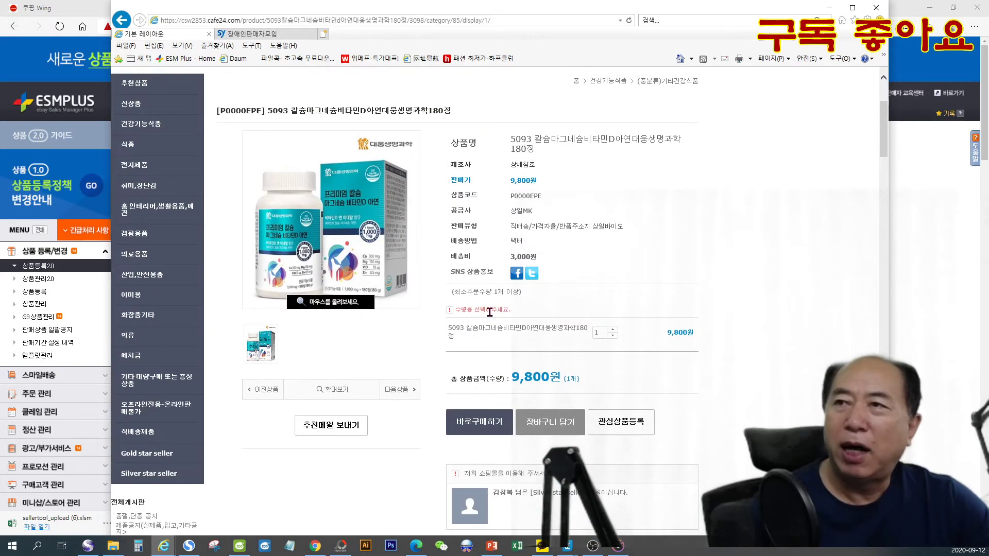
scroll(490, 312, up, 3)
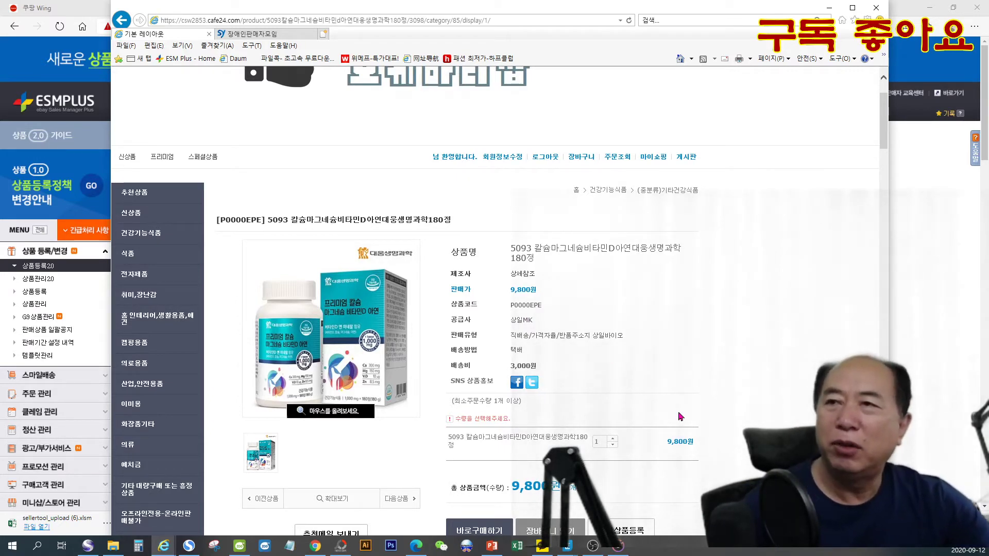
- Move the product page window off the ESM Plus form, search the ESM categories for 칼슘 and choose 식품 > 건강식품 > 영양제 > 칼슘
drag(569, 14, 988, 116)
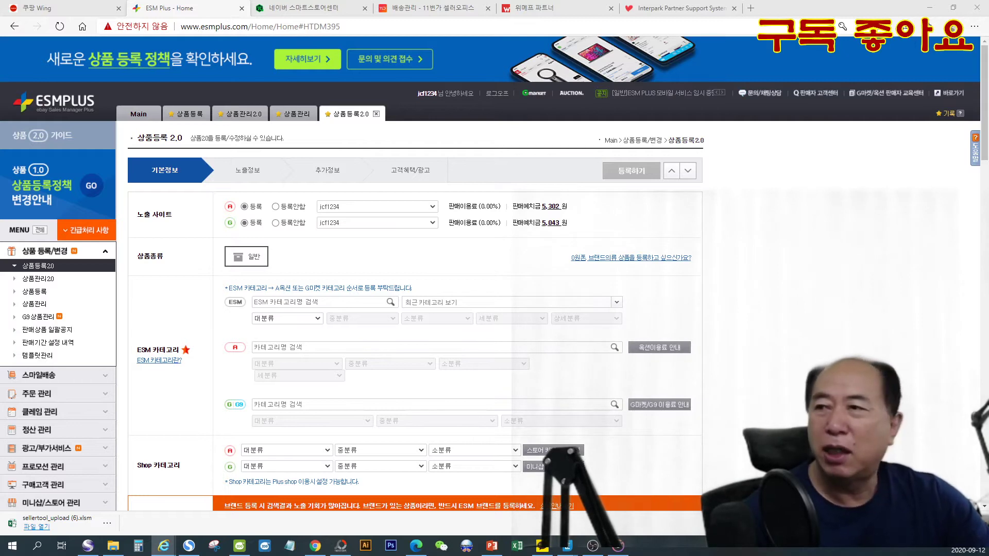
click(339, 299)
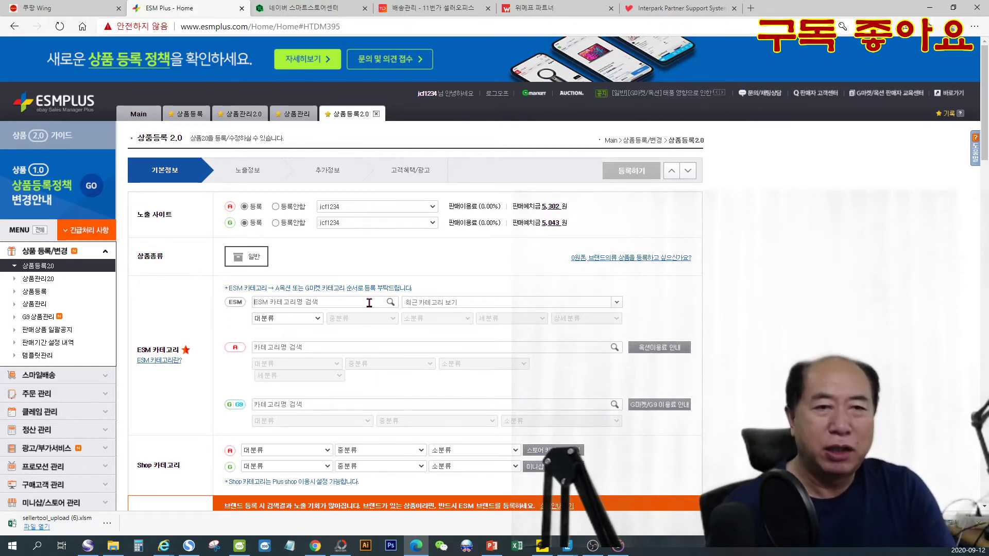
text(칼슘)
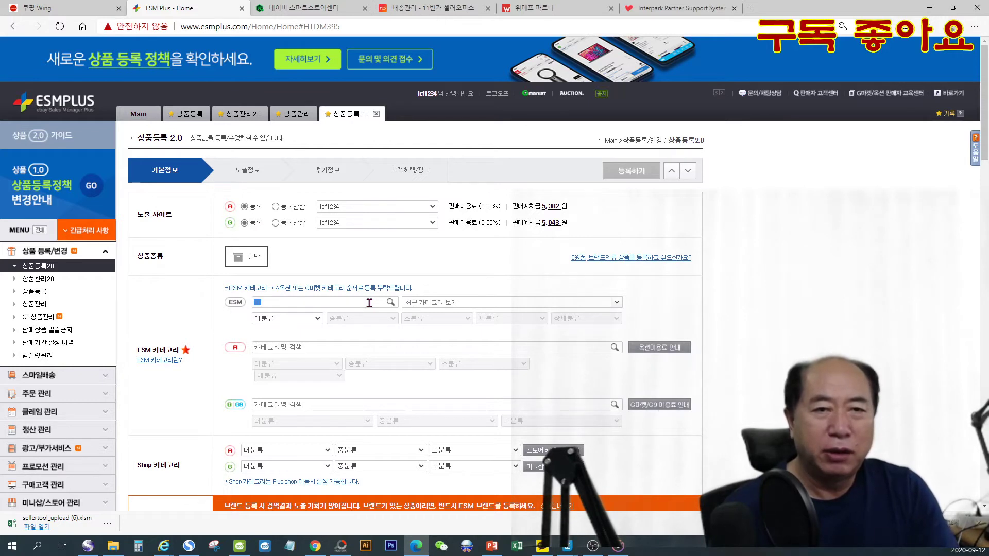
key(Return)
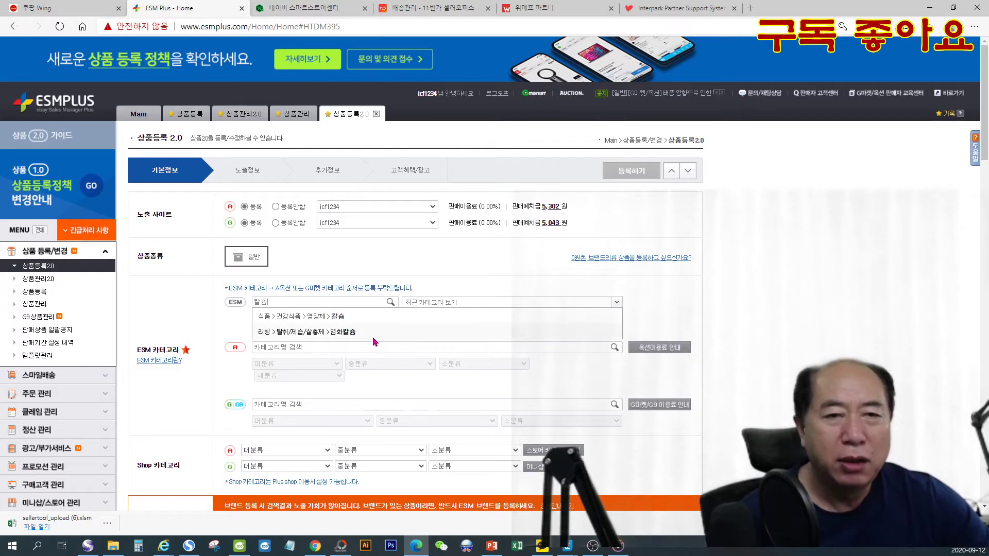
click(338, 317)
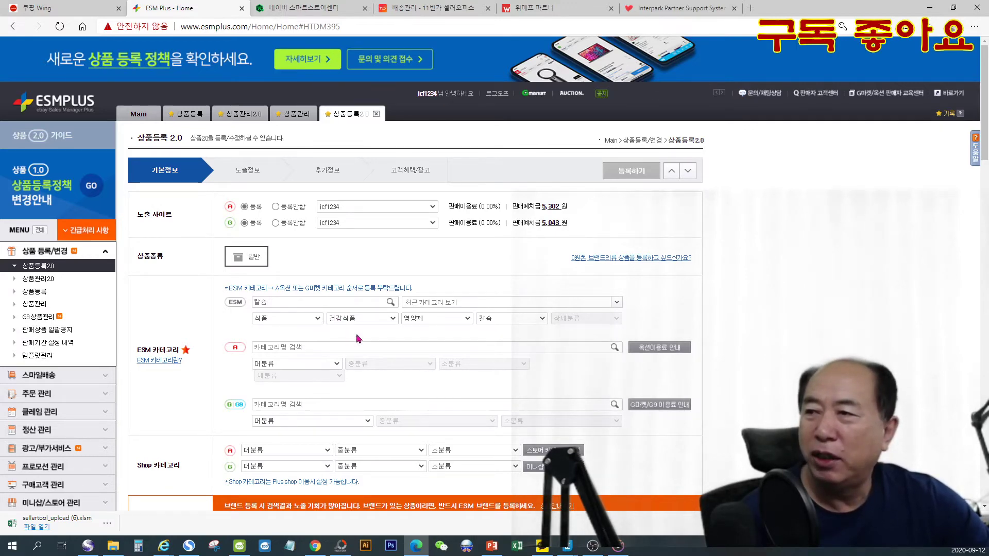
- Set the Auction (A) category to 건강식품 > 영양제 > 칼슘
scroll(355, 334, down, 1)
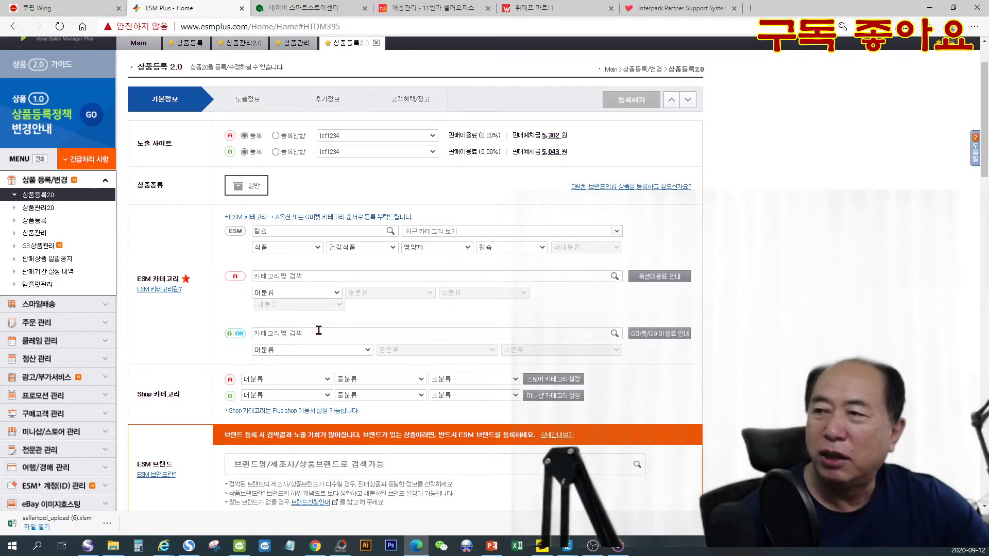
click(304, 292)
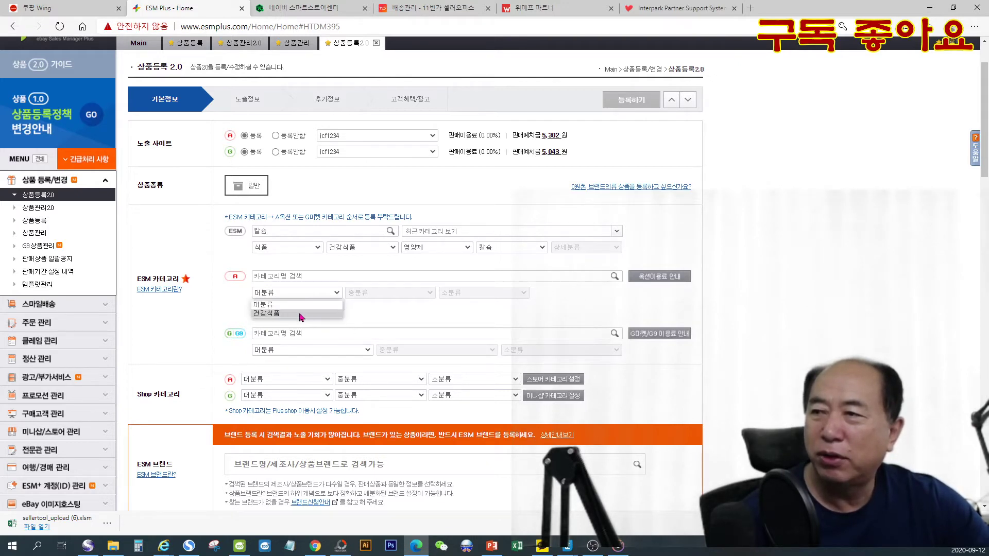
click(300, 315)
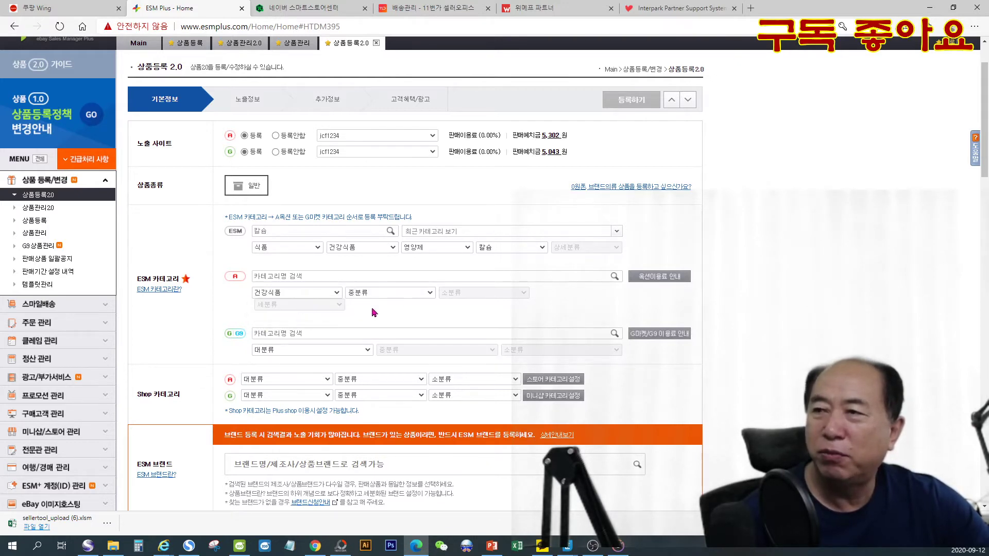
click(407, 292)
click(403, 316)
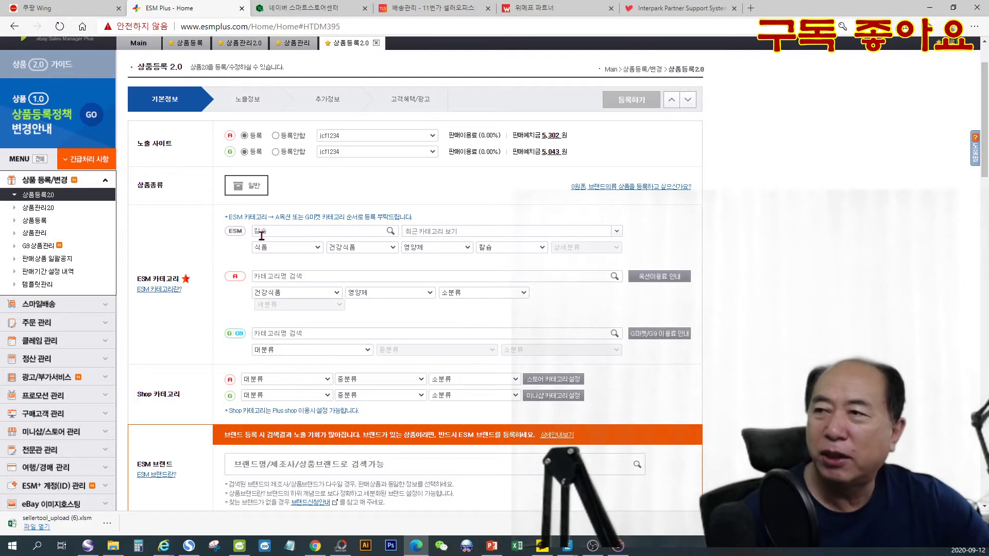
click(470, 293)
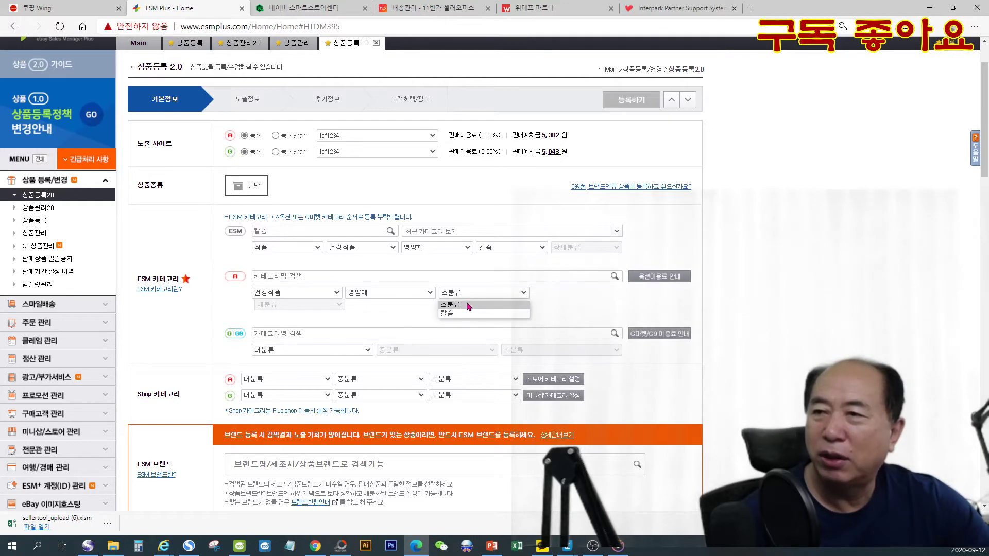
click(471, 313)
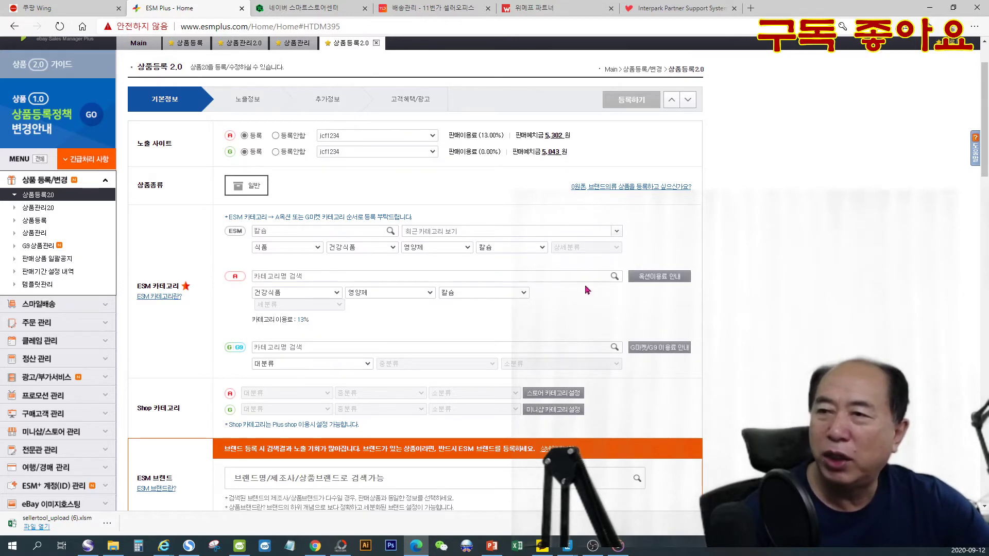
- Set the Gmarket/G9 category to 건강식품 > 영양제 > 칼슘 and highlight the Auction category's fee rate
click(325, 367)
click(317, 386)
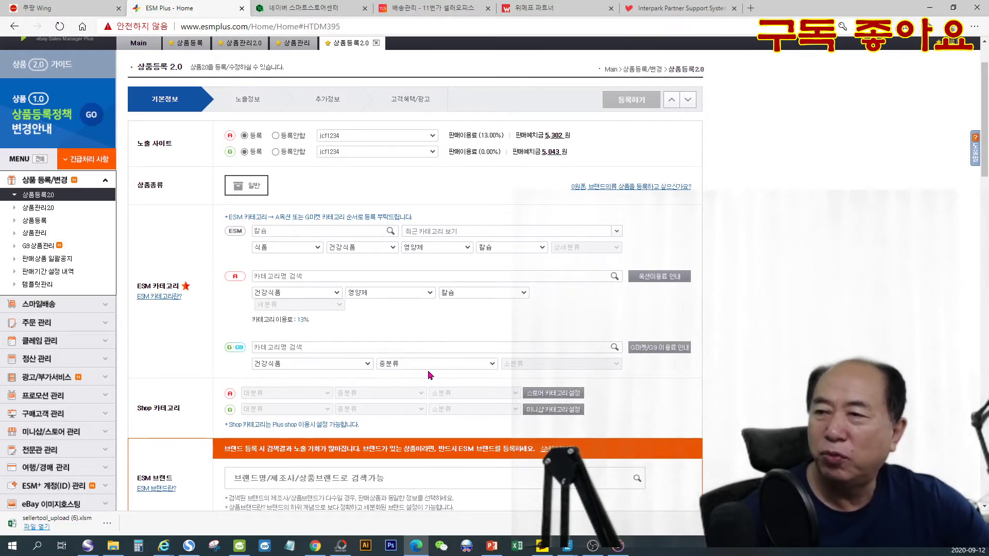
click(430, 367)
click(427, 388)
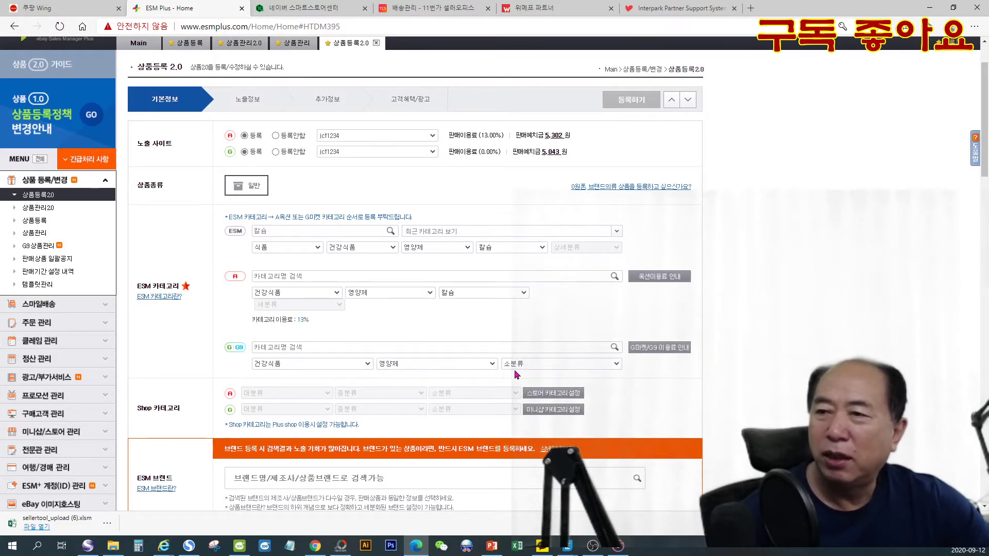
click(522, 367)
click(520, 384)
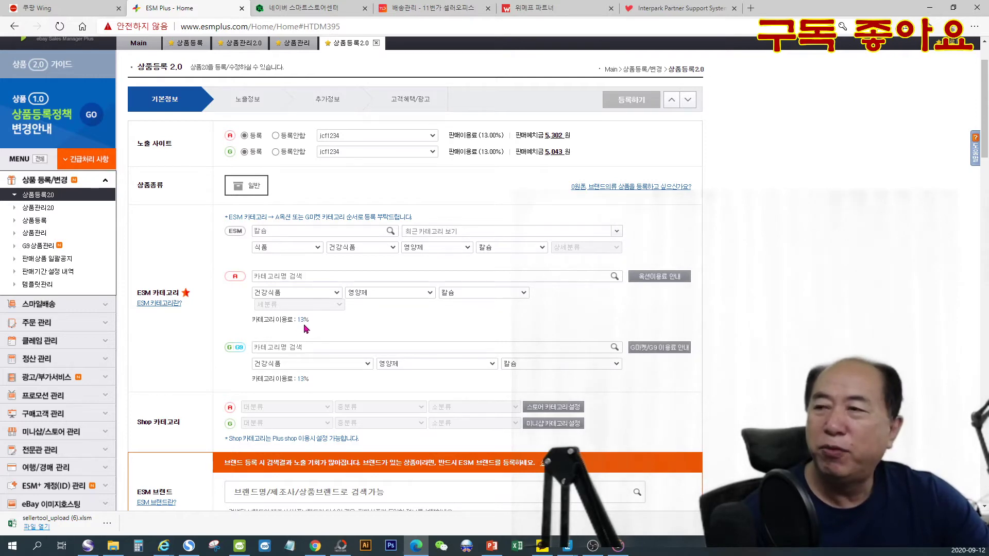
drag(298, 320, 314, 322)
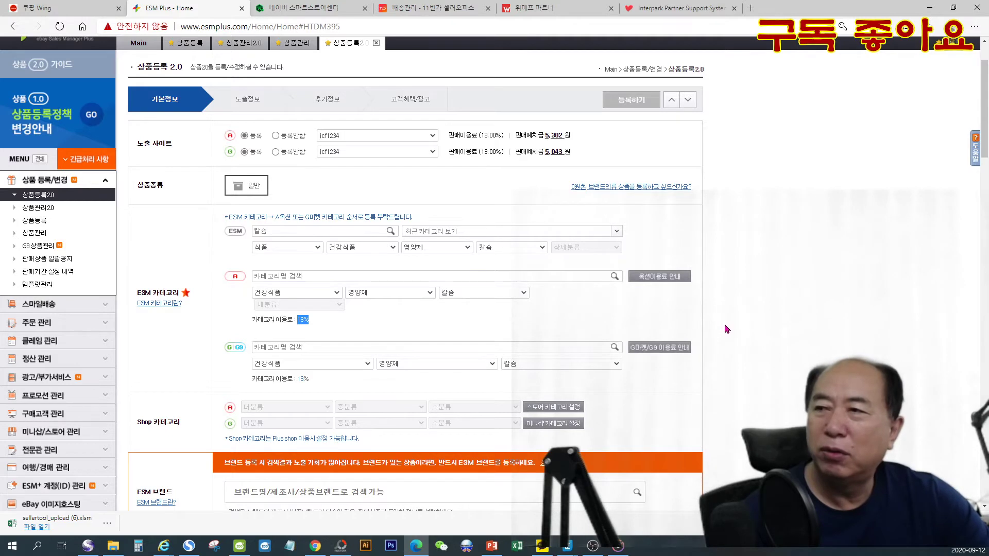
- Search the ESM brands for 대웅생명과학 and choose the brand 대웅생명과학 with manufacturer 대웅생명과학
scroll(724, 324, down, 1)
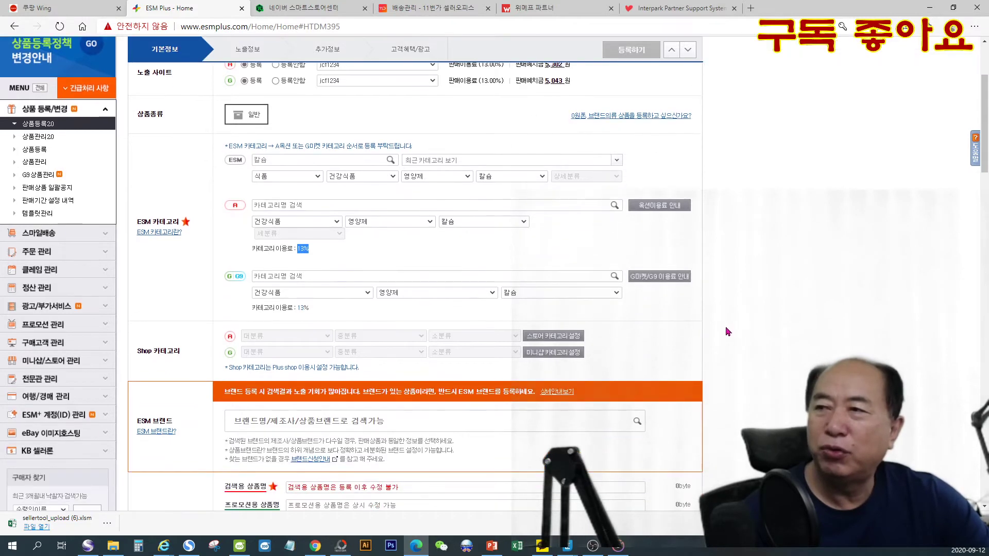
click(323, 255)
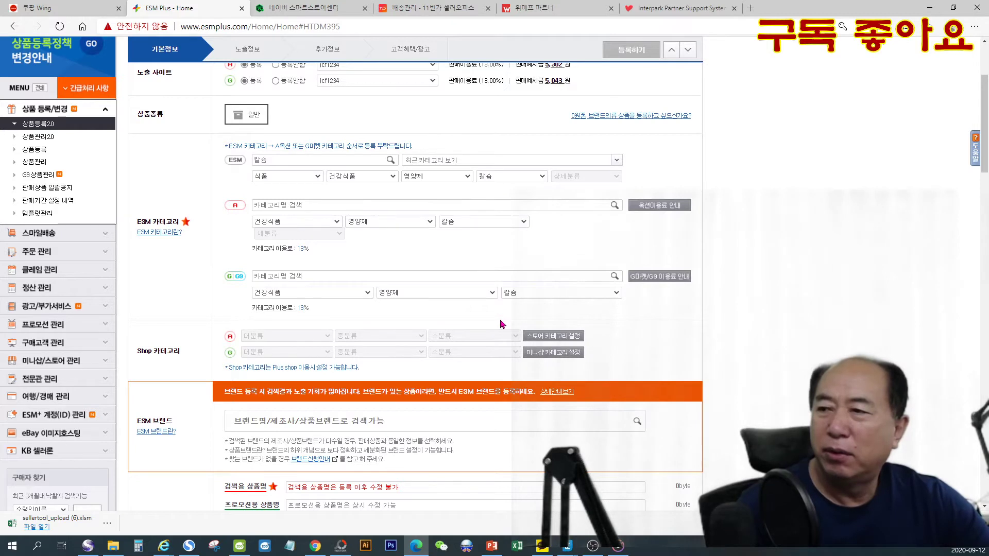
scroll(501, 321, down, 1)
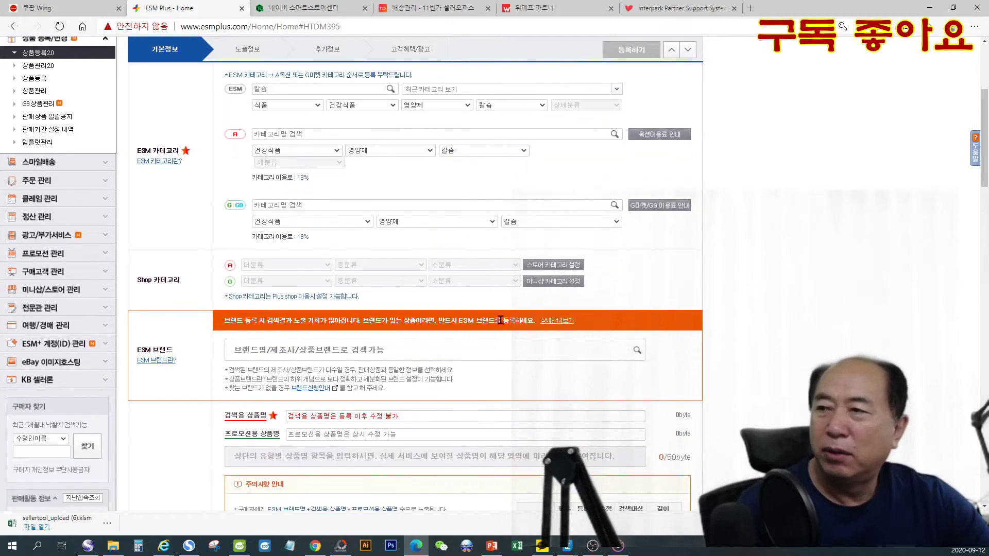
click(278, 348)
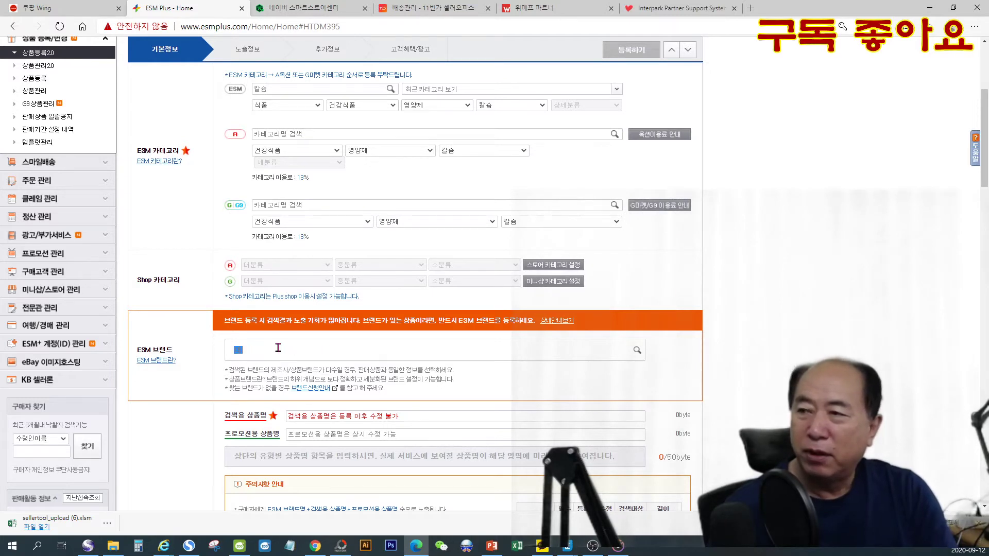
text(대)
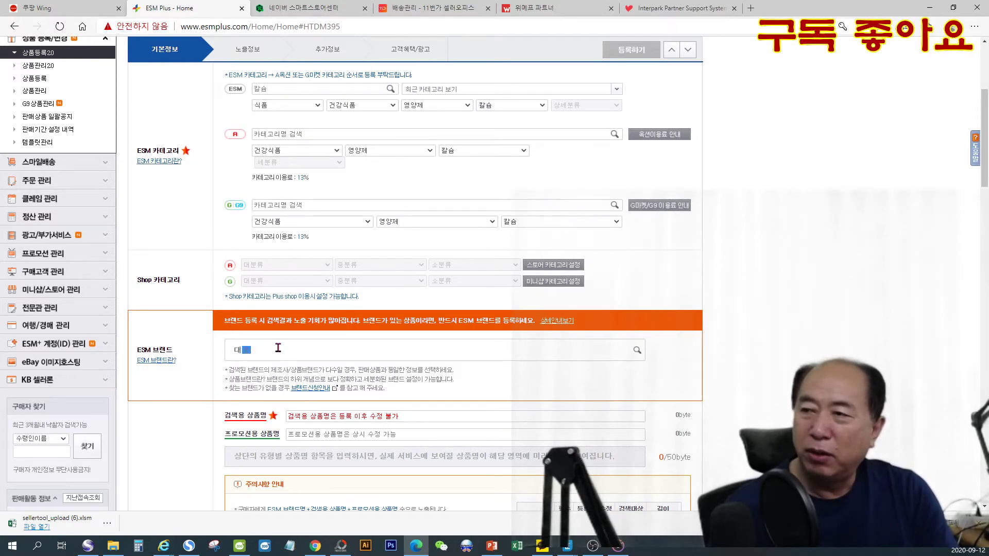
text( 웅생)
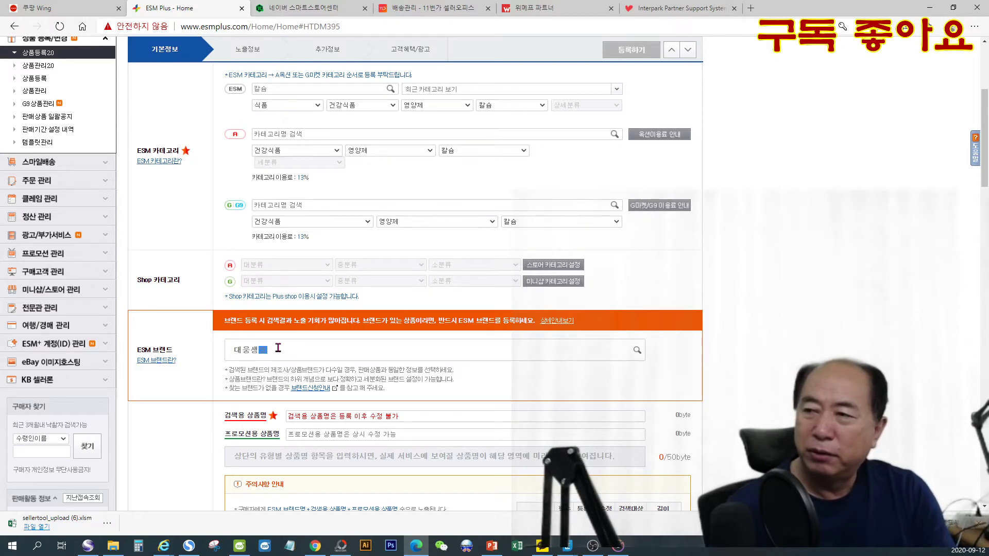
text(명과학)
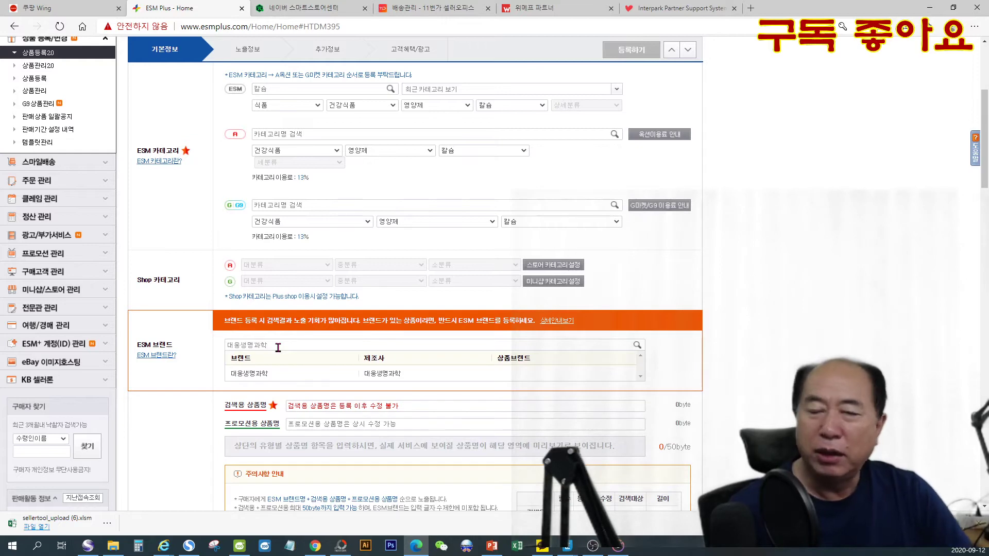
click(375, 374)
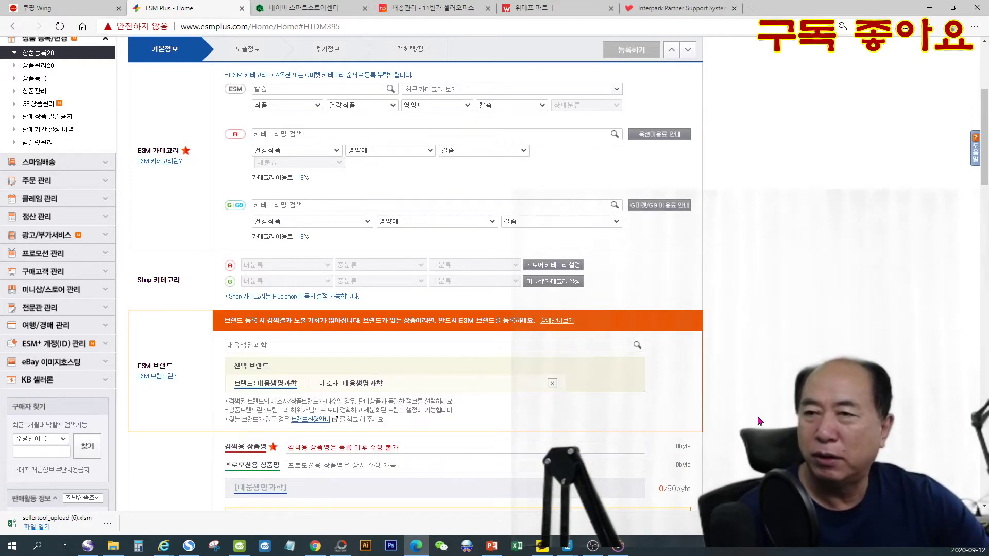
- Enter 칼슘 마그네슘 비타민D 아연 as the search product name (검색용 상품명)
scroll(757, 419, down, 1)
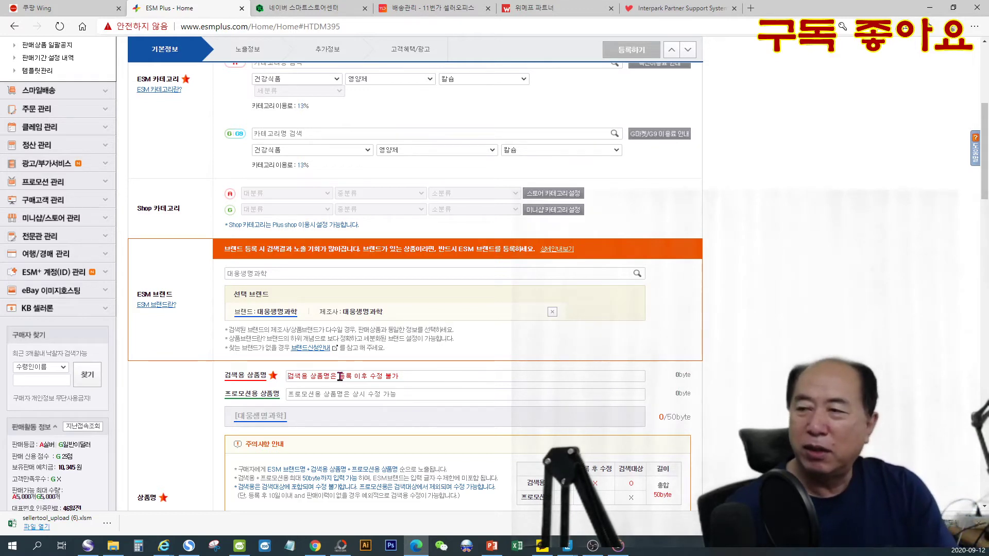
click(340, 377)
text(칼슘)
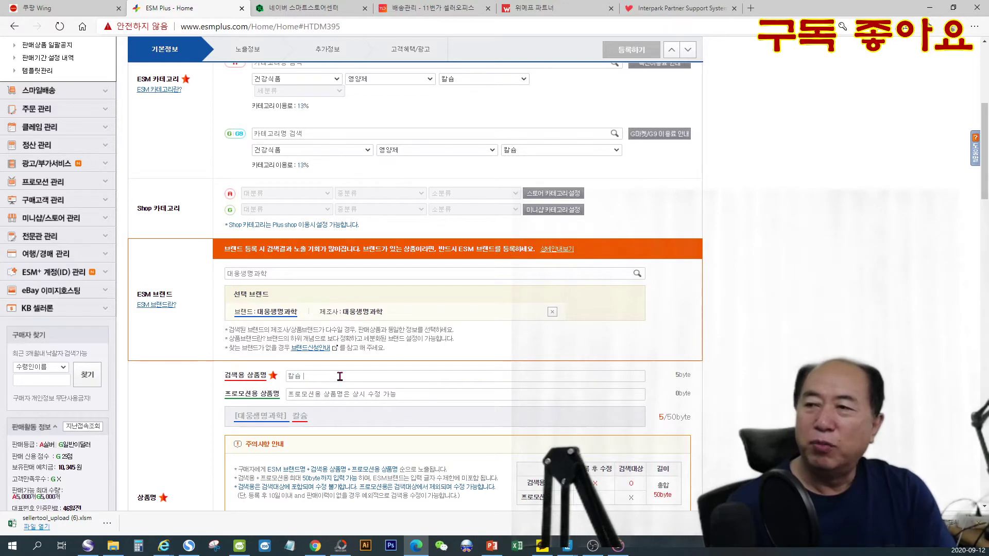
text( 마그)
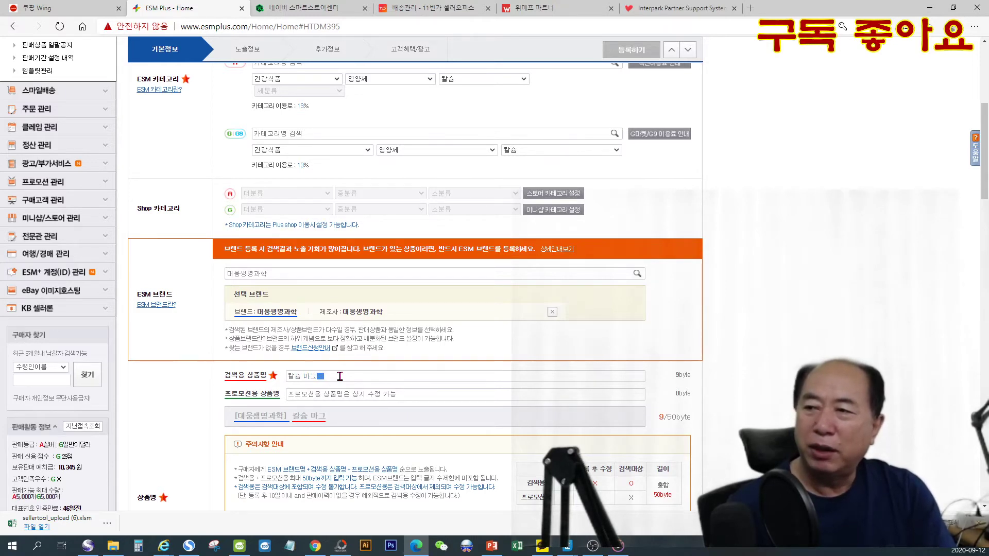
text(네슘)
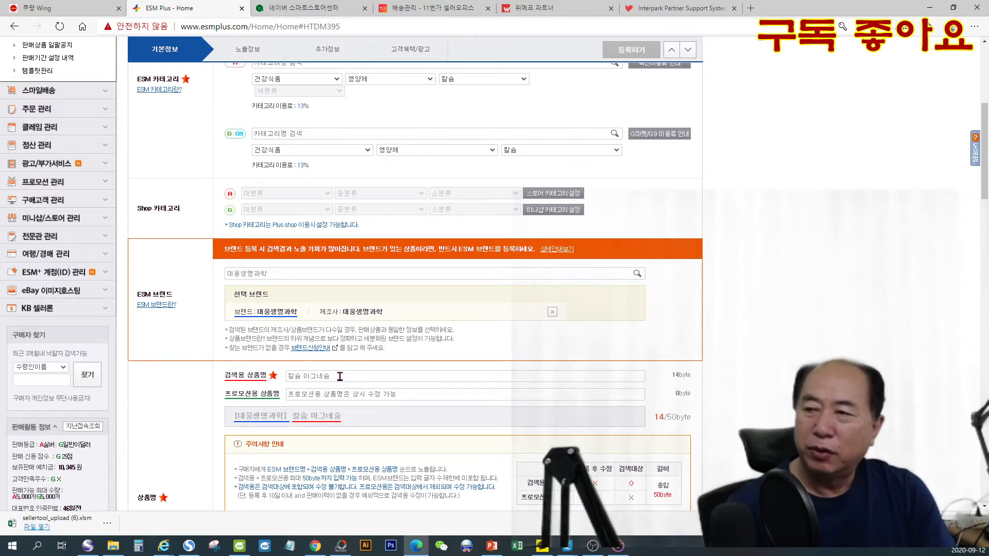
text( 비타민)
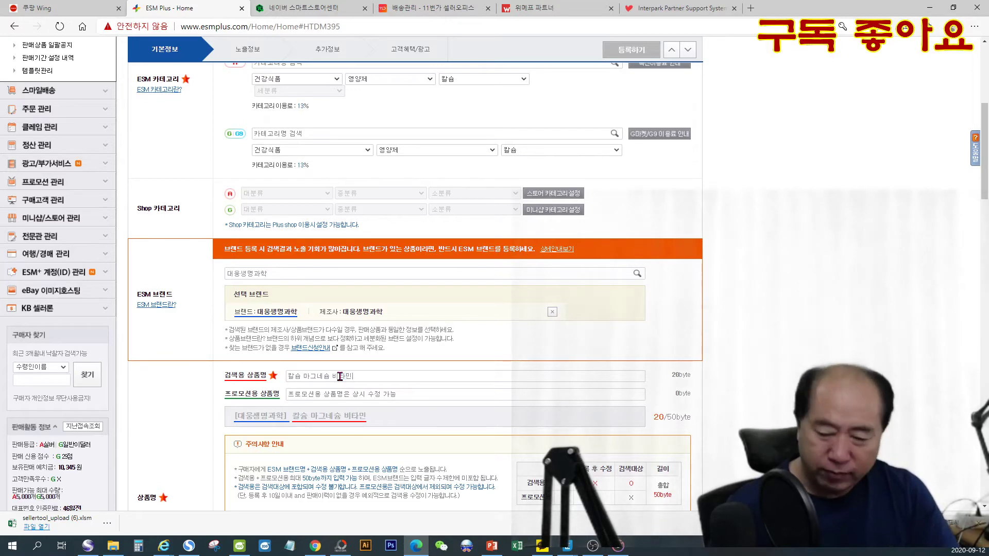
text(D D)
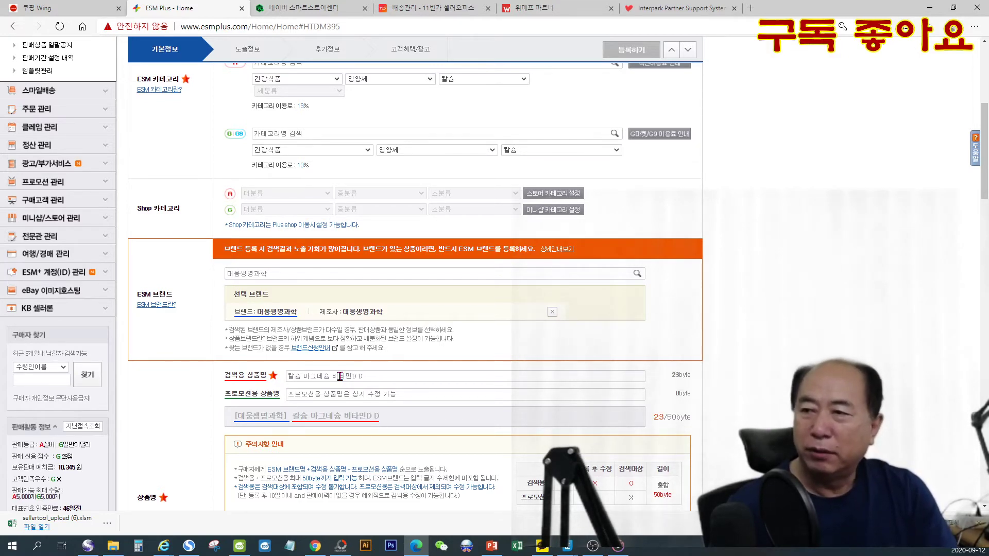
key(BackSpace)
text(아)
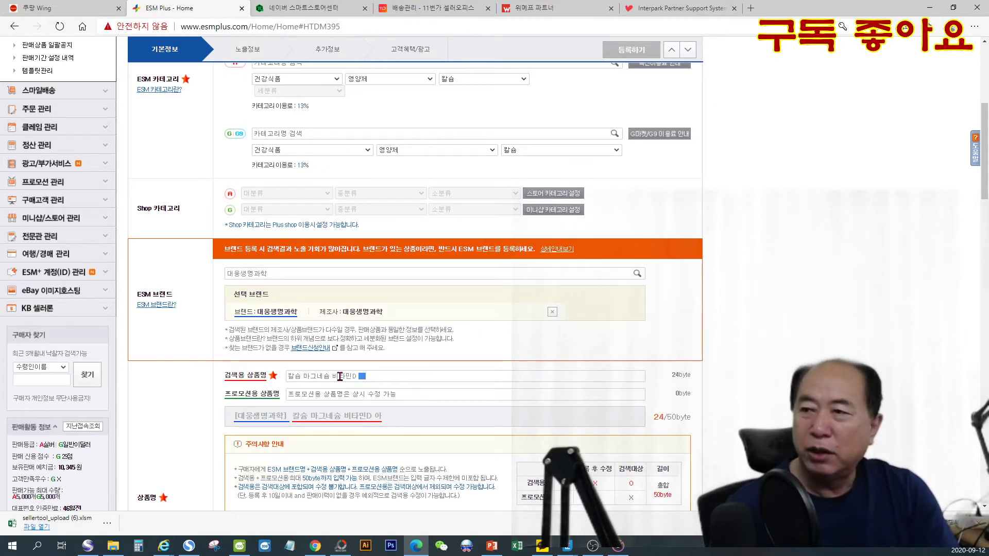
text(연)
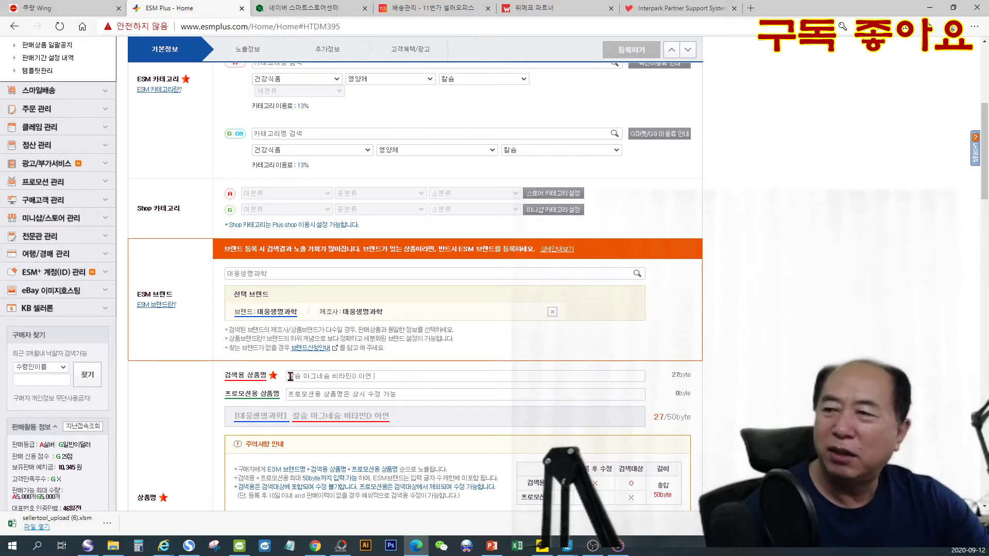
- Extend the search product name with 상어연골 해조분말 180정
click(402, 376)
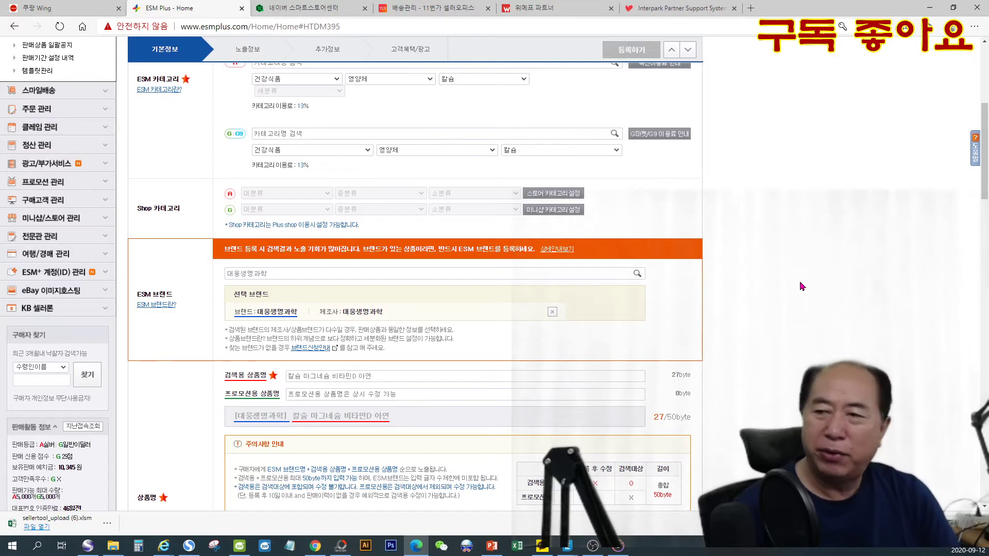
text(ㅇ상어)
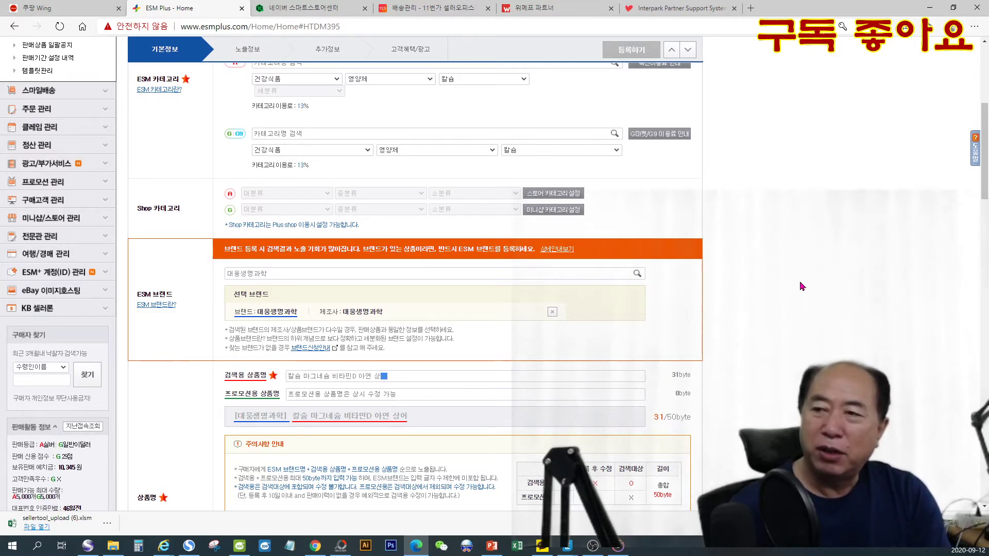
text(연골 )
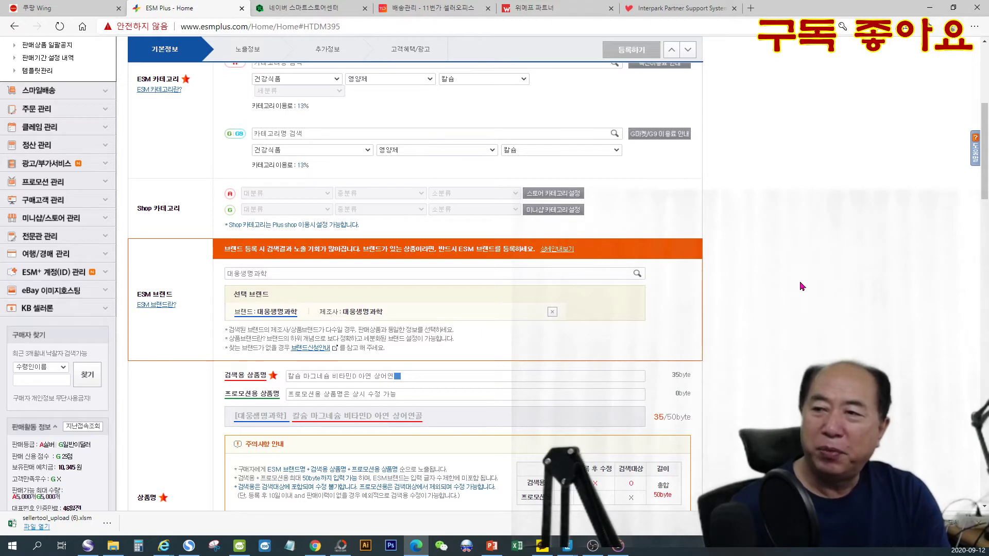
text(해)
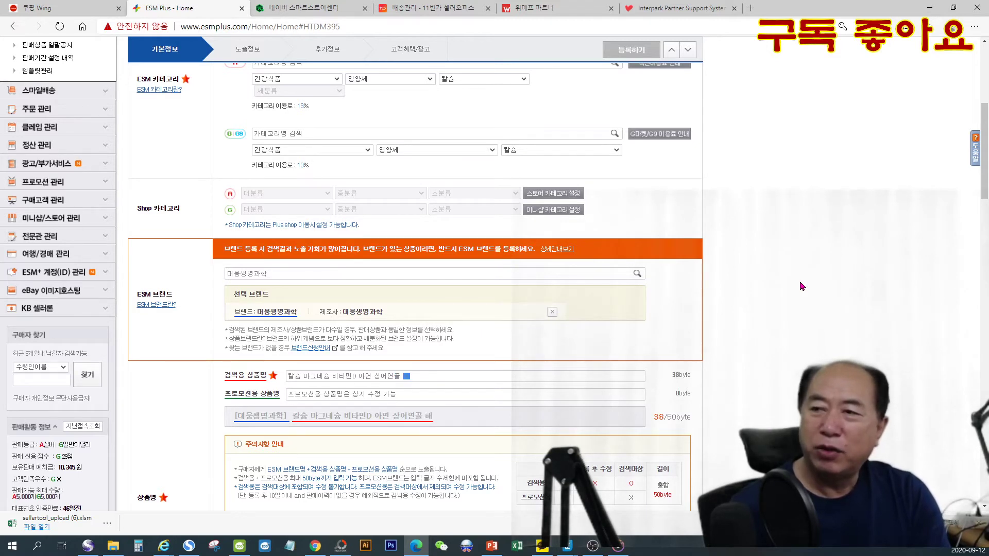
text(조분말)
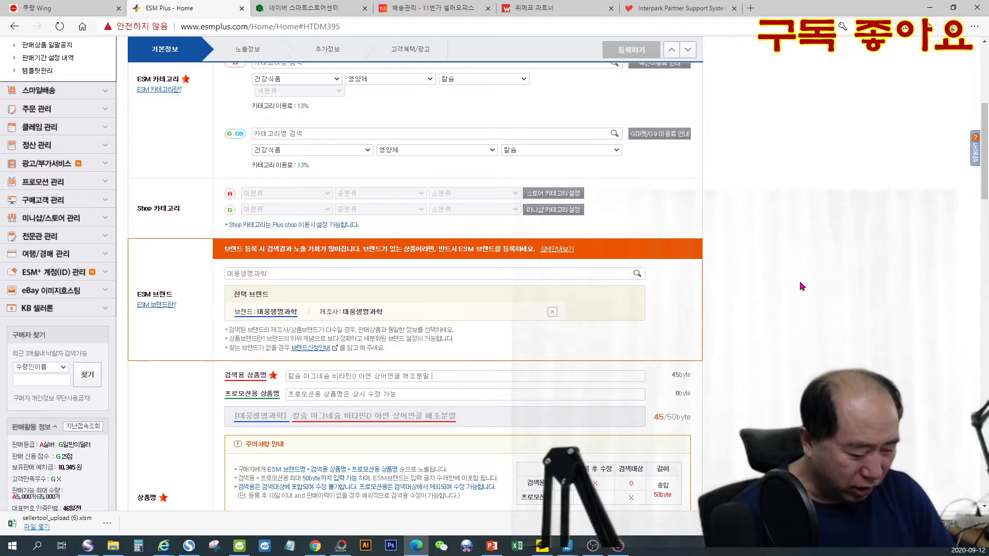
text(180)
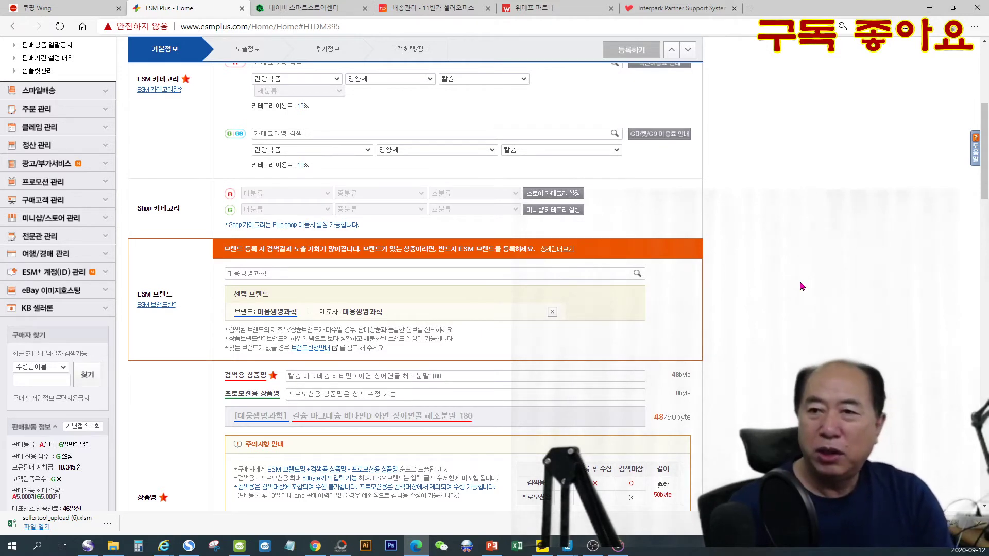
text(정)
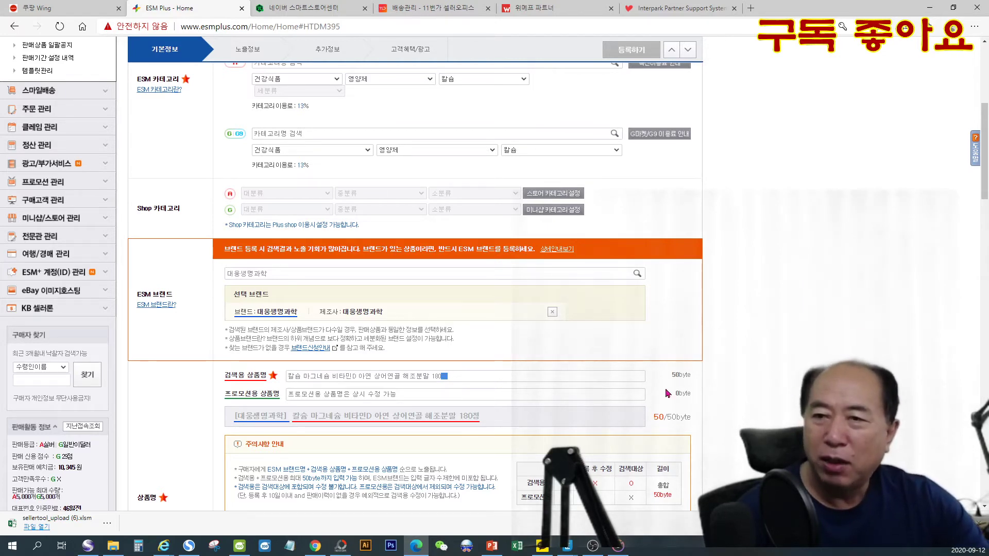
click(552, 379)
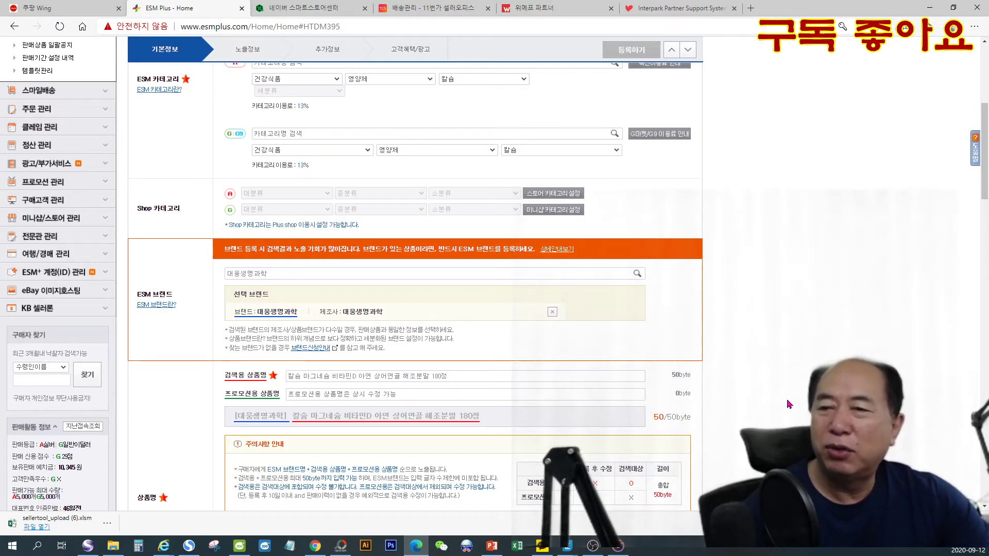
- Keep the sales period (판매기간) at 90일 and set the selling price (판매가격) to 17,500 won
scroll(767, 436, down, 3)
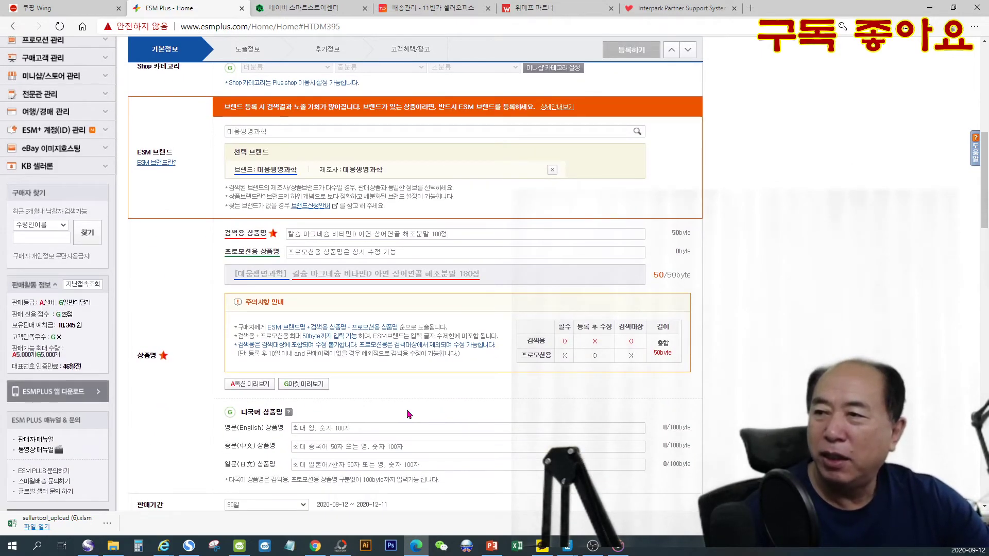
scroll(409, 415, down, 3)
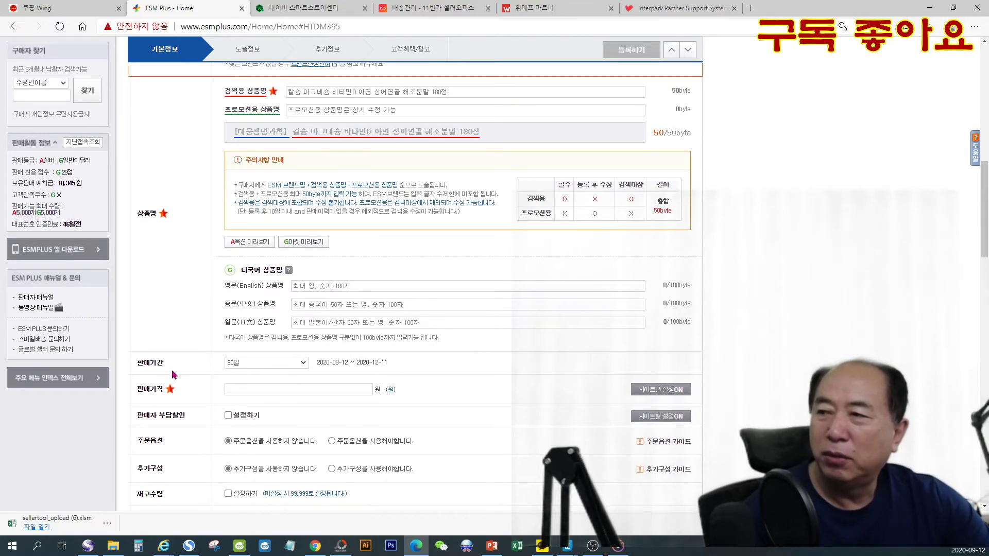
click(304, 363)
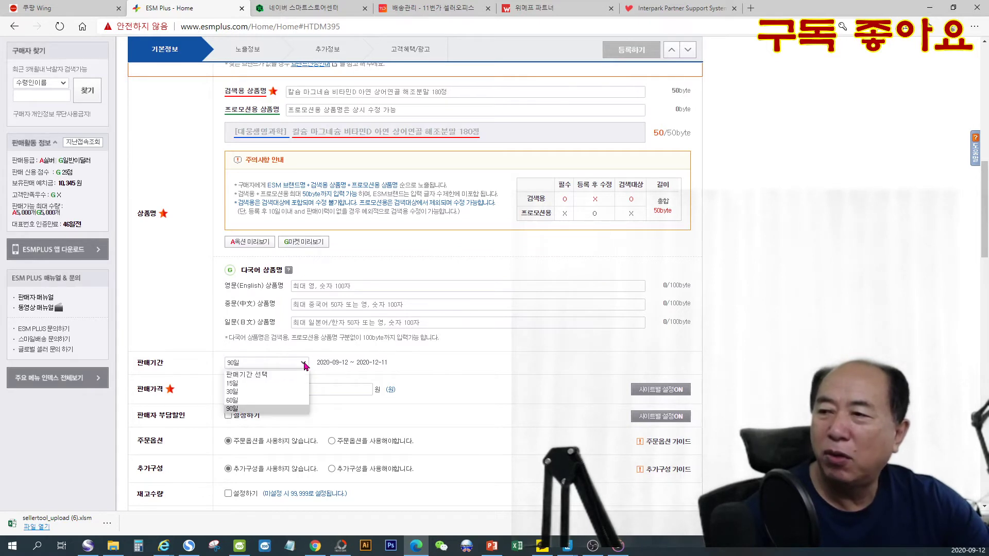
click(304, 364)
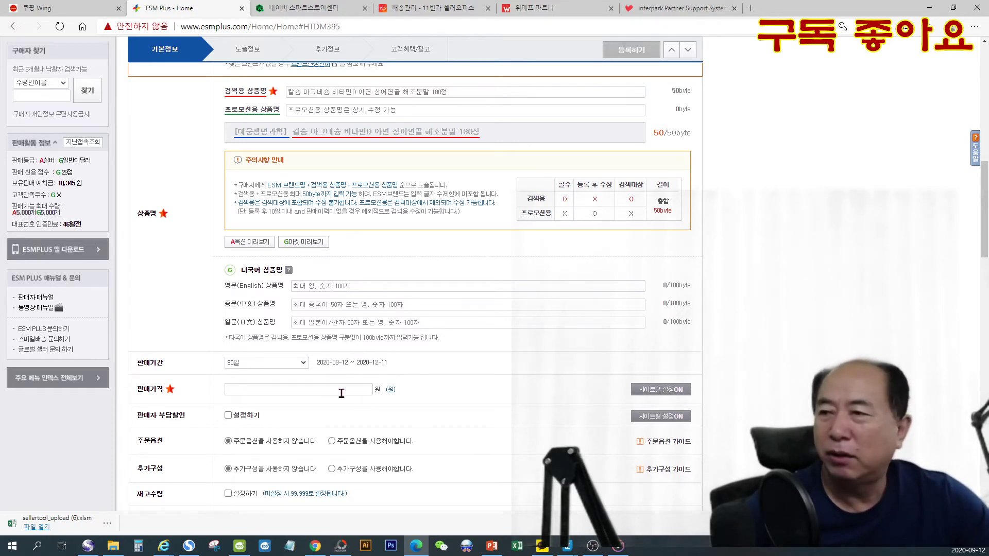
click(326, 389)
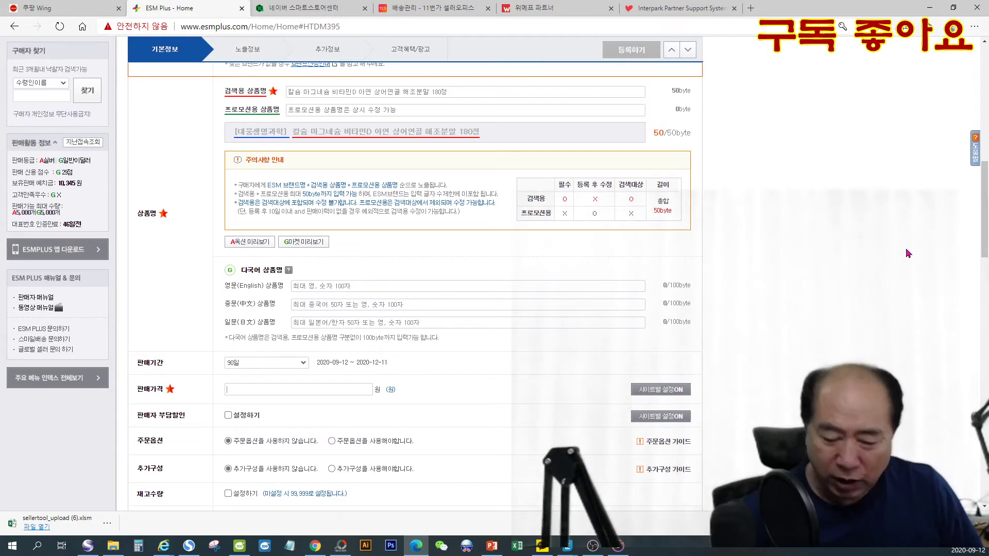
text(17)
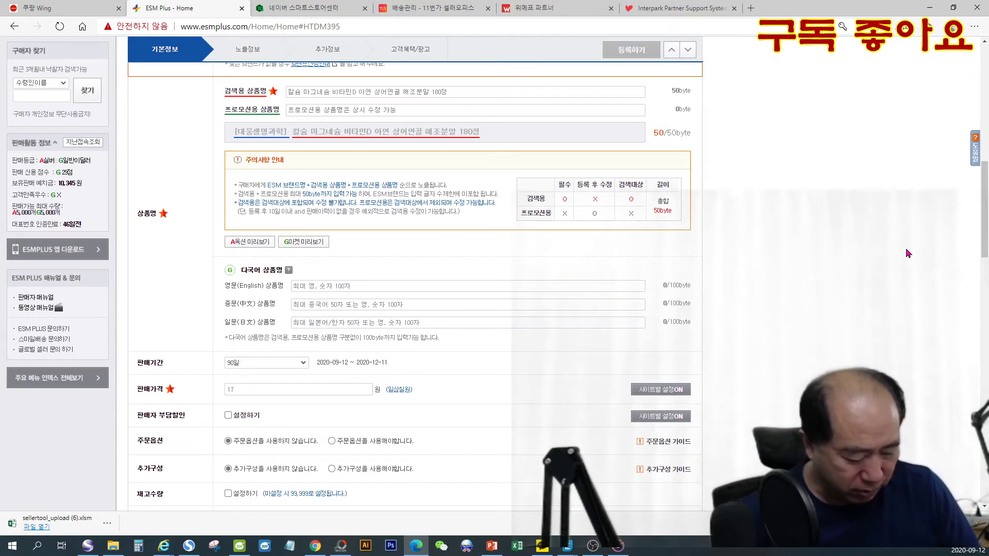
text(,500)
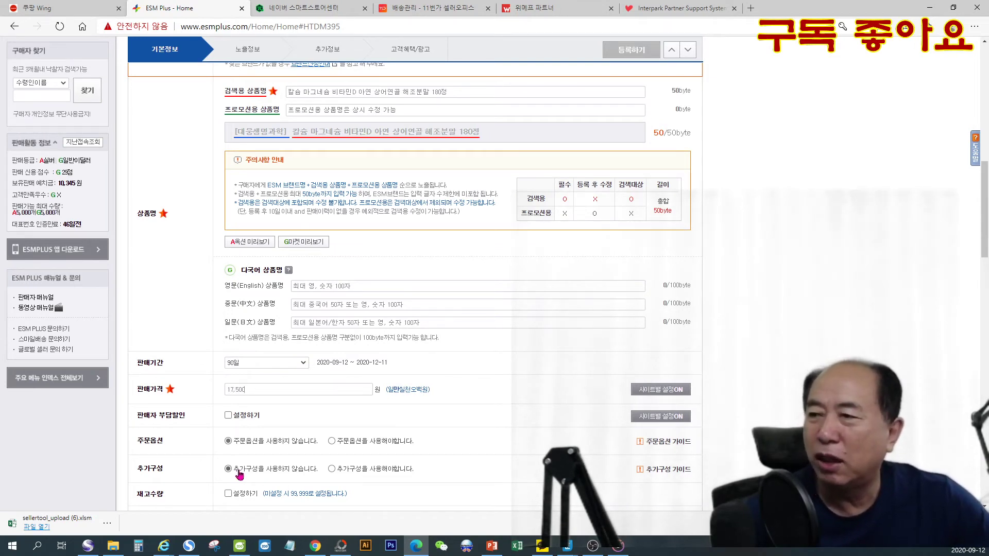
- Enable the seller-paid discount (판매자 부담할인) as a fixed amount (정액) of 100 won
click(229, 416)
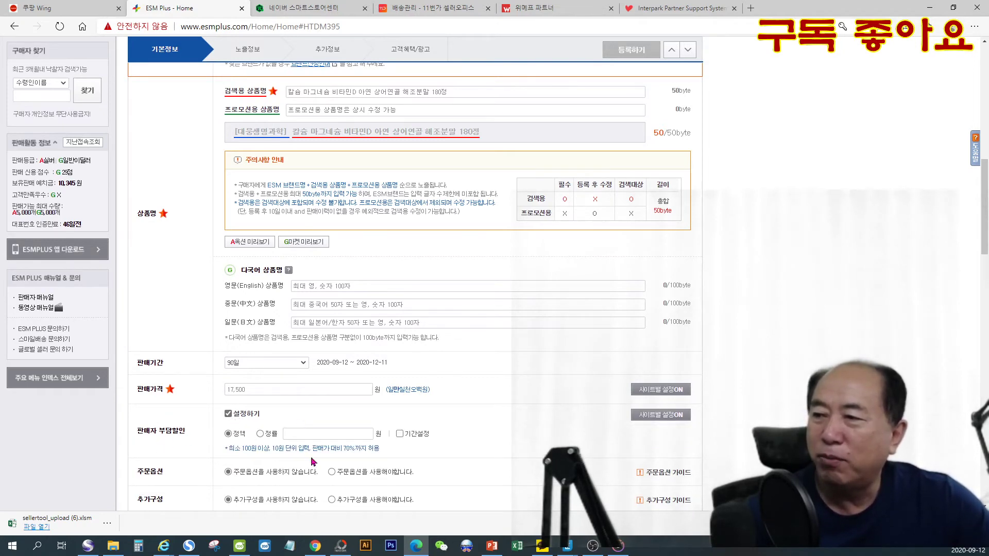
click(228, 415)
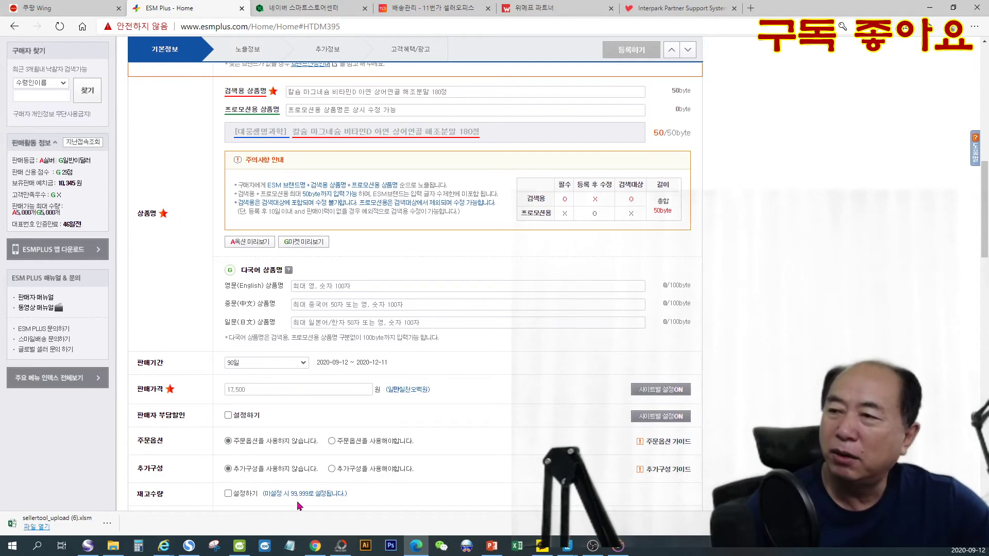
scroll(309, 476, down, 3)
scroll(310, 476, up, 2)
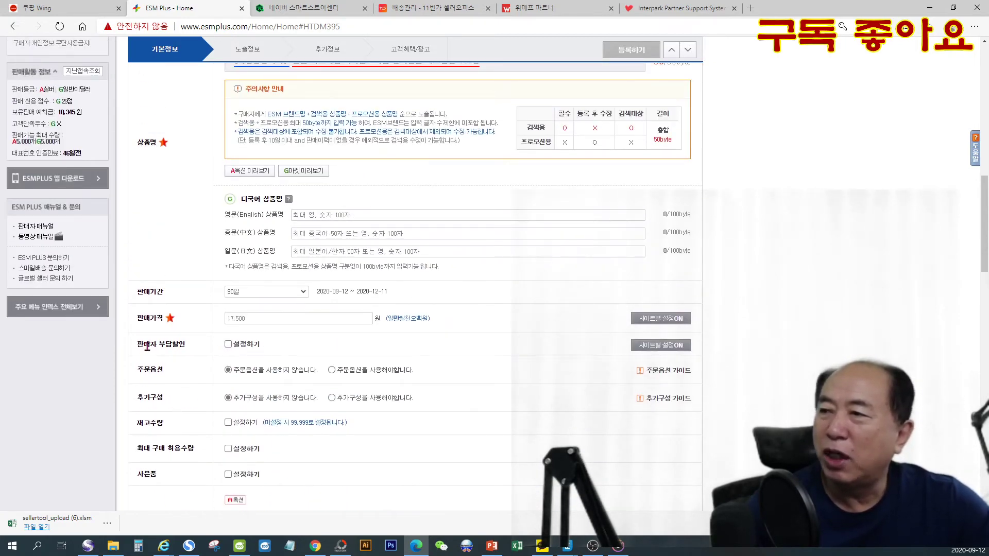
click(229, 344)
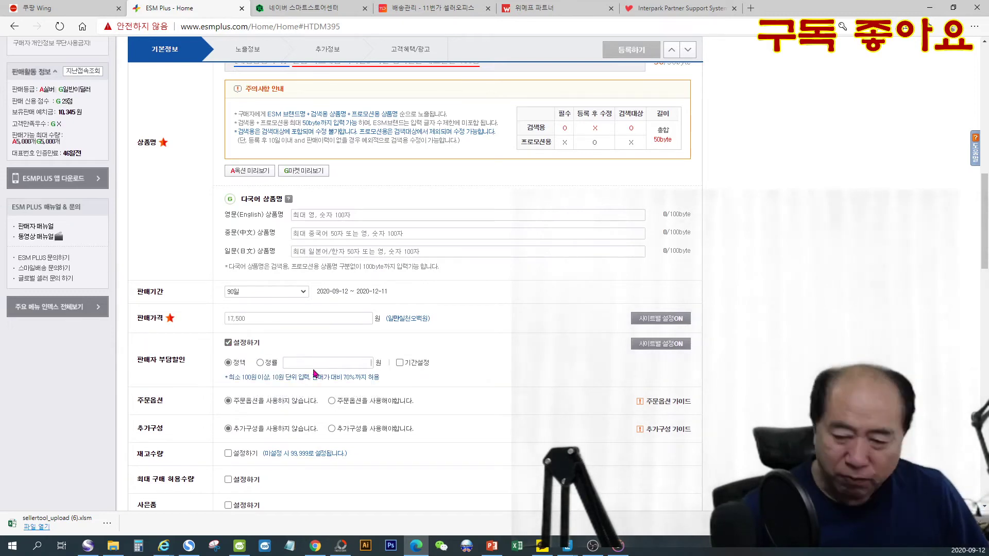
text(00)
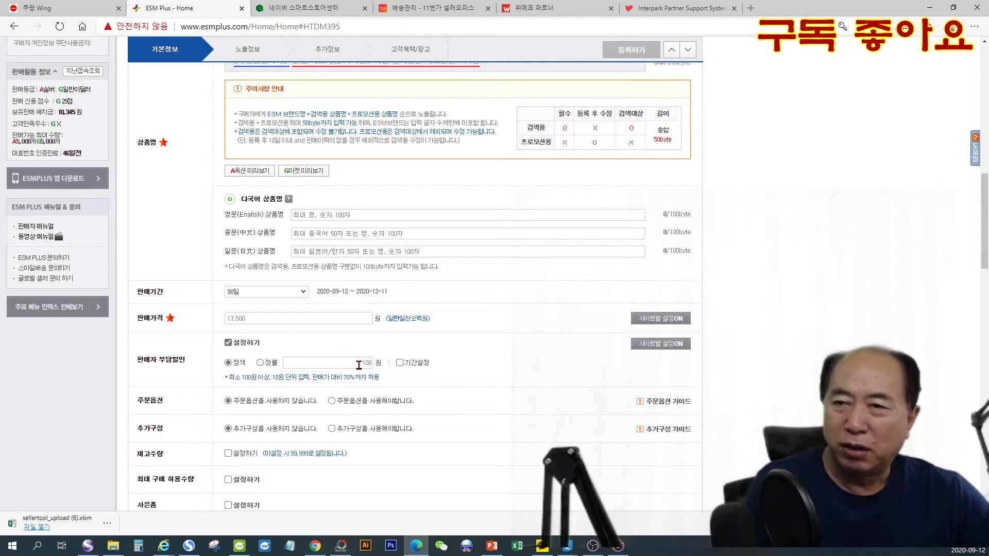
drag(359, 365, 374, 364)
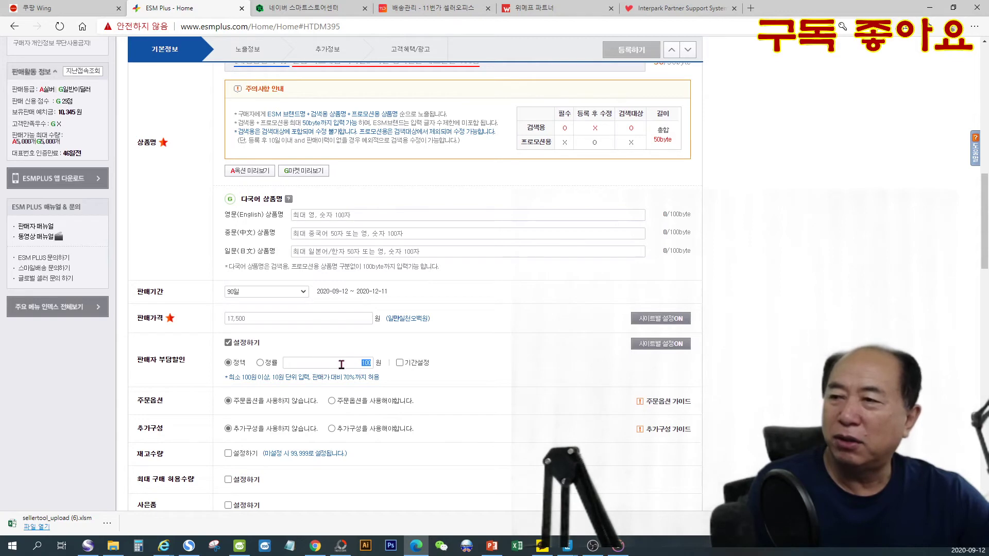
click(341, 364)
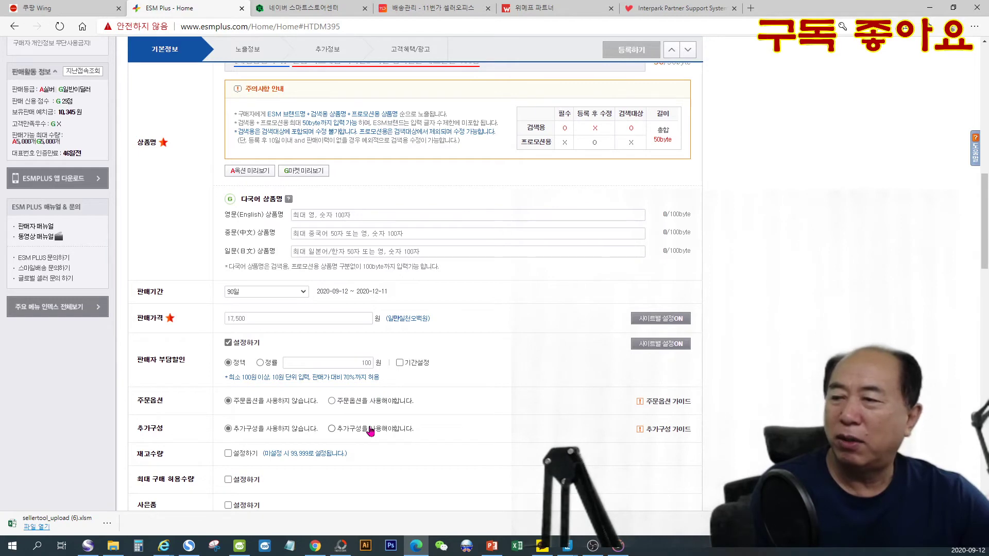
scroll(371, 432, down, 1)
scroll(369, 430, up, 1)
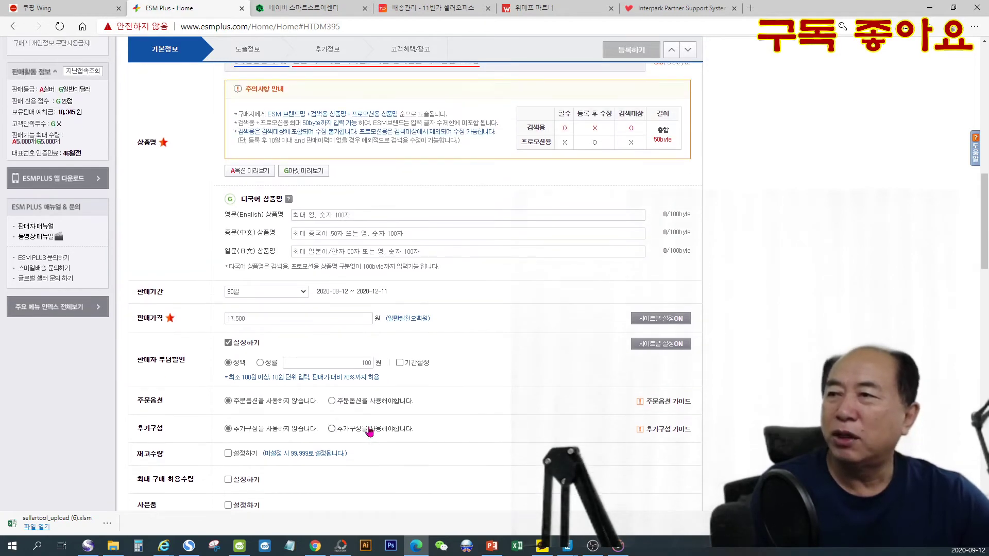
click(274, 319)
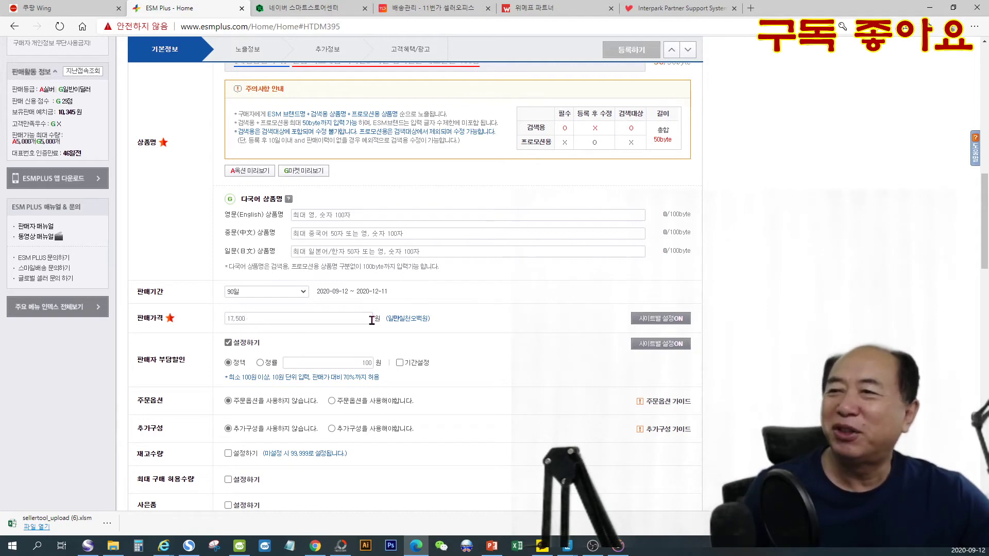
click(254, 320)
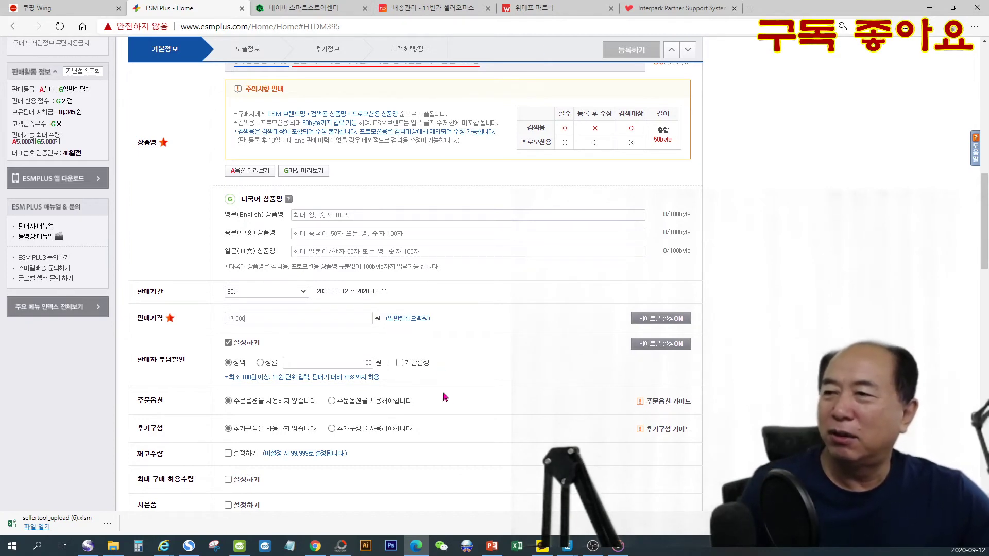
double_click(359, 362)
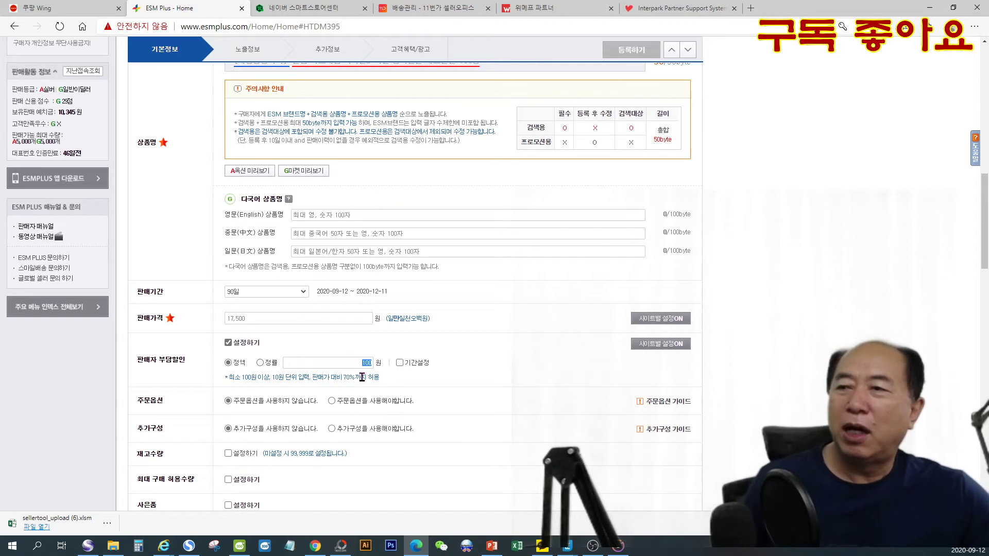
click(255, 319)
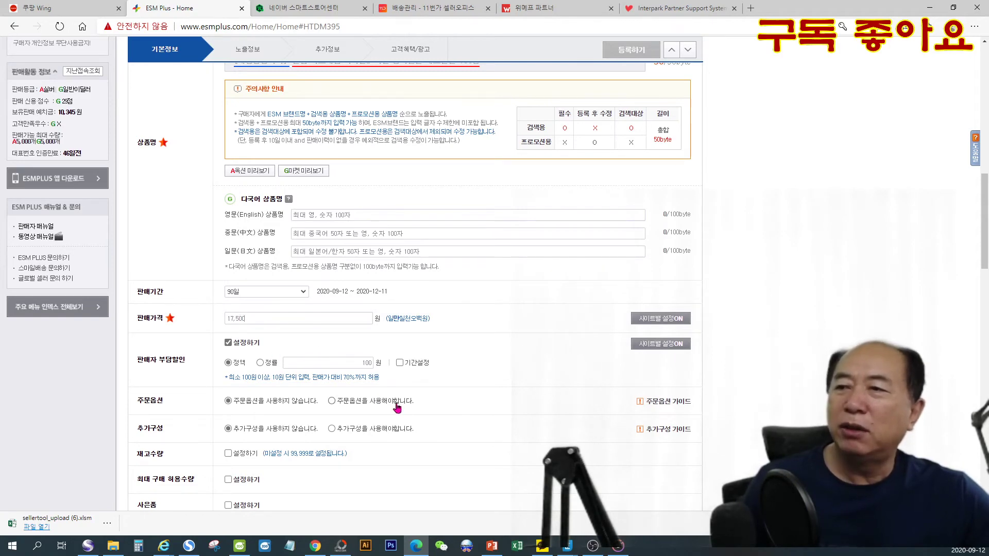
- Leave the stock quantity (재고수량) unset, enable the free gift (사은품) option and enter 성심 배송합니다. as its text
scroll(422, 415, down, 3)
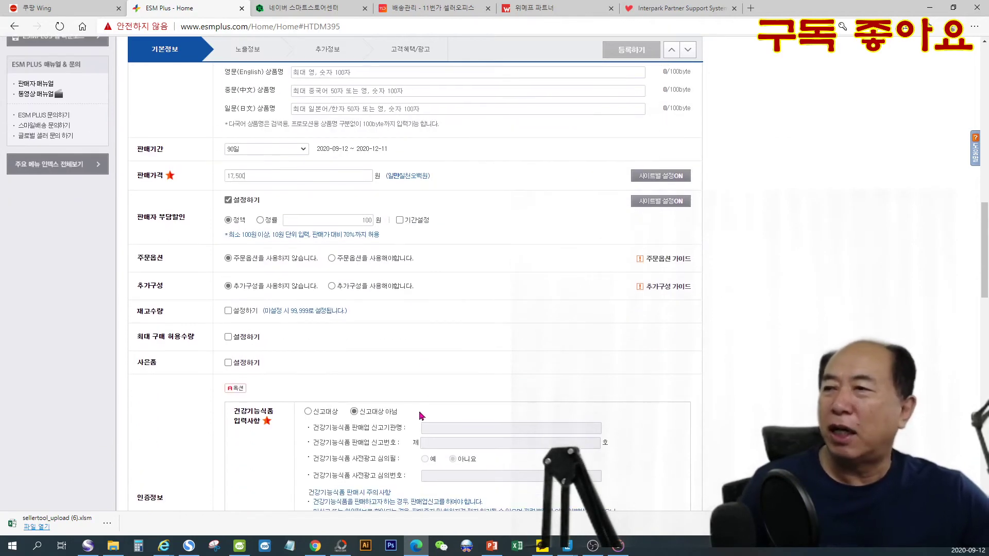
click(228, 312)
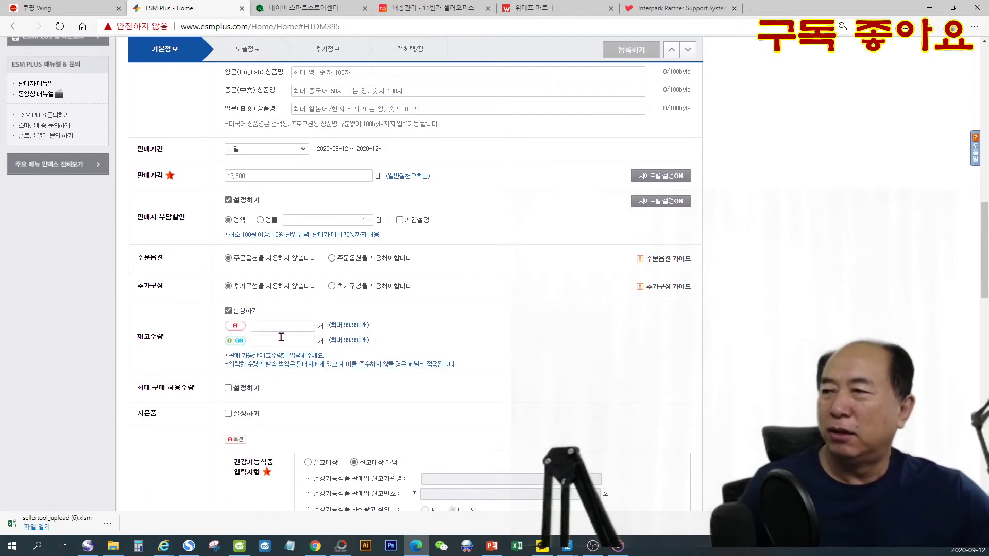
click(228, 311)
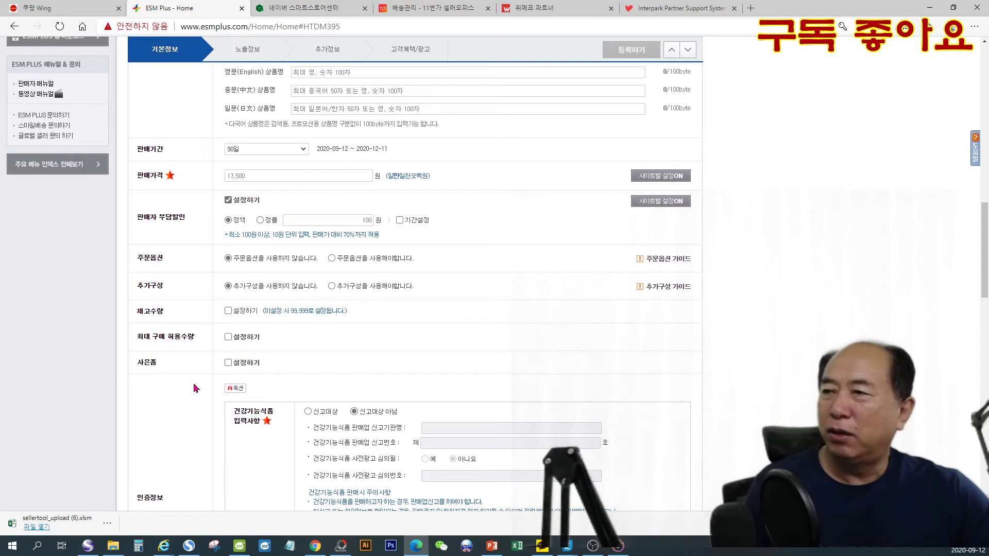
click(228, 364)
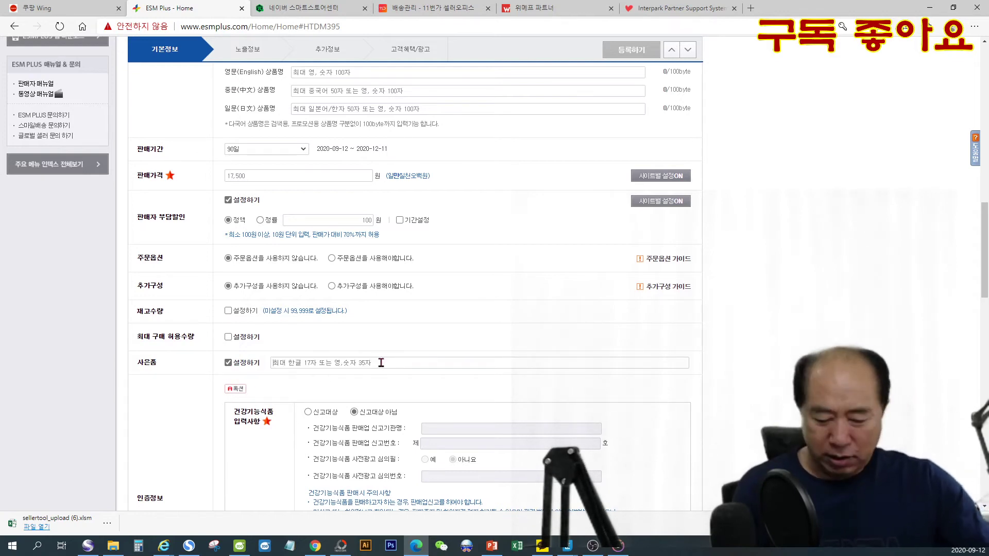
click(381, 362)
text(성심 )
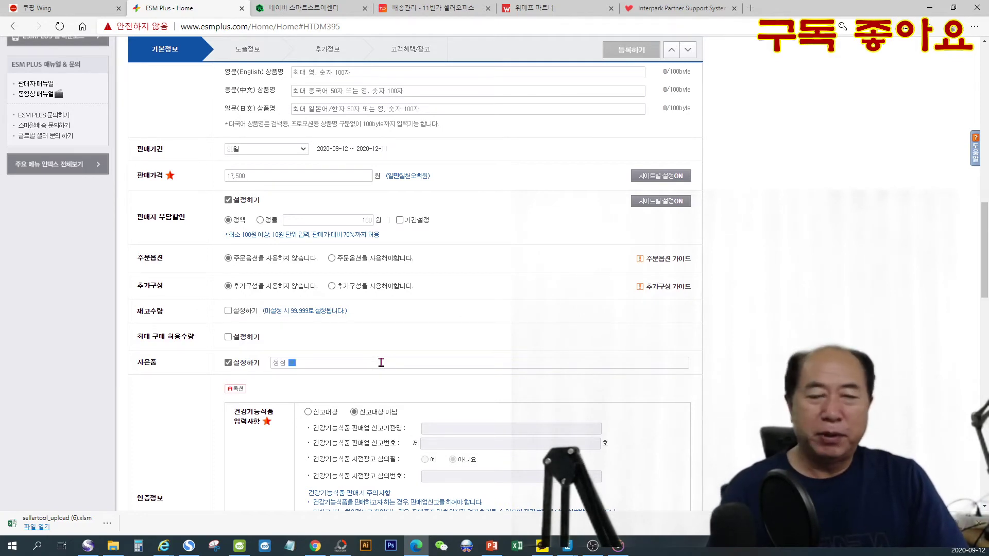
text(배송합니다.)
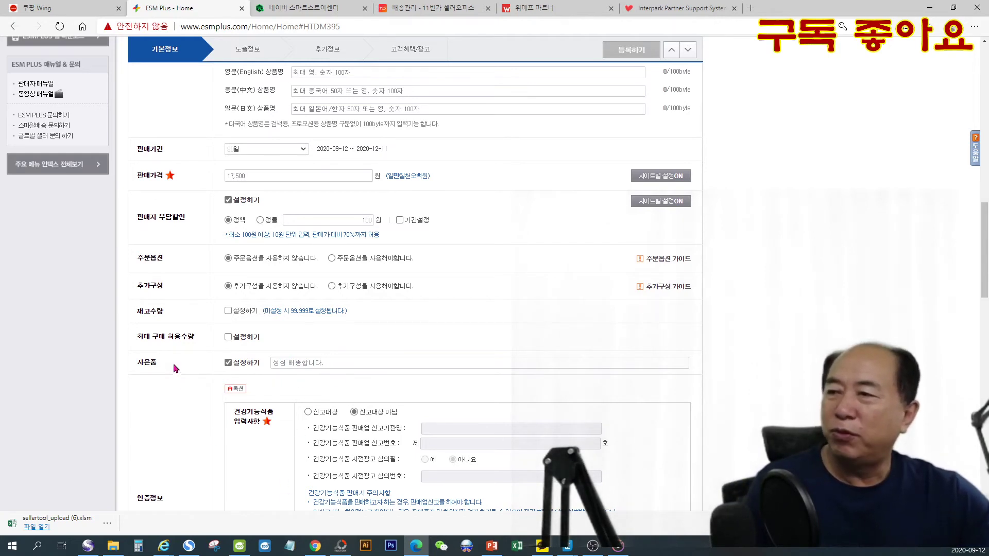
click(345, 361)
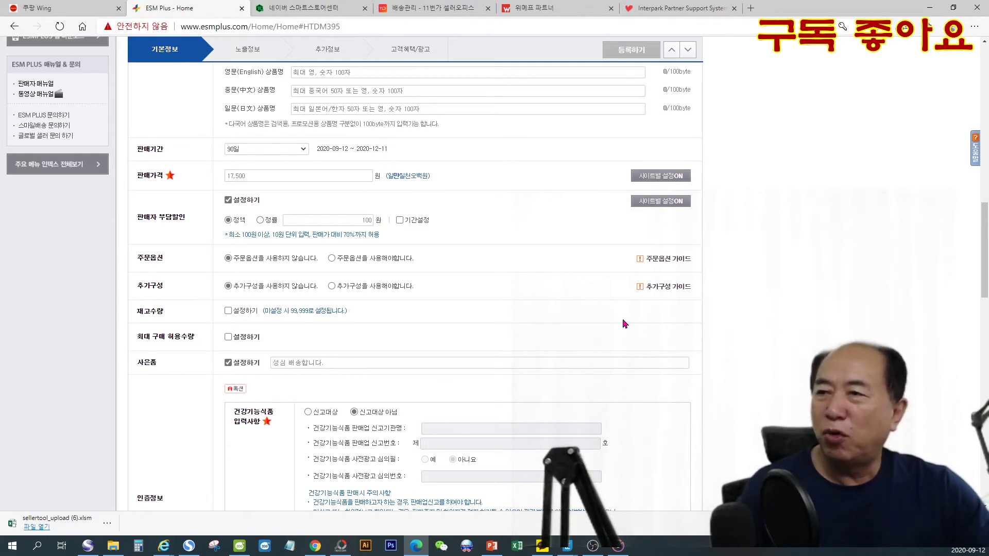
drag(346, 363, 268, 366)
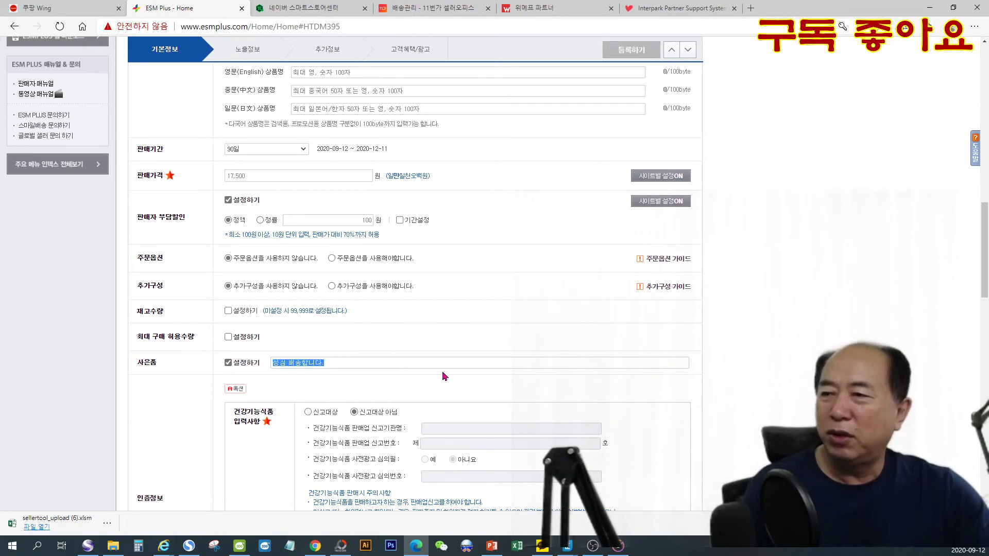
- Set the origin (원산지) to 각 상품별 원산지는 상세설명 참조 and proceed to the 노출정보 stage
scroll(444, 376, down, 5)
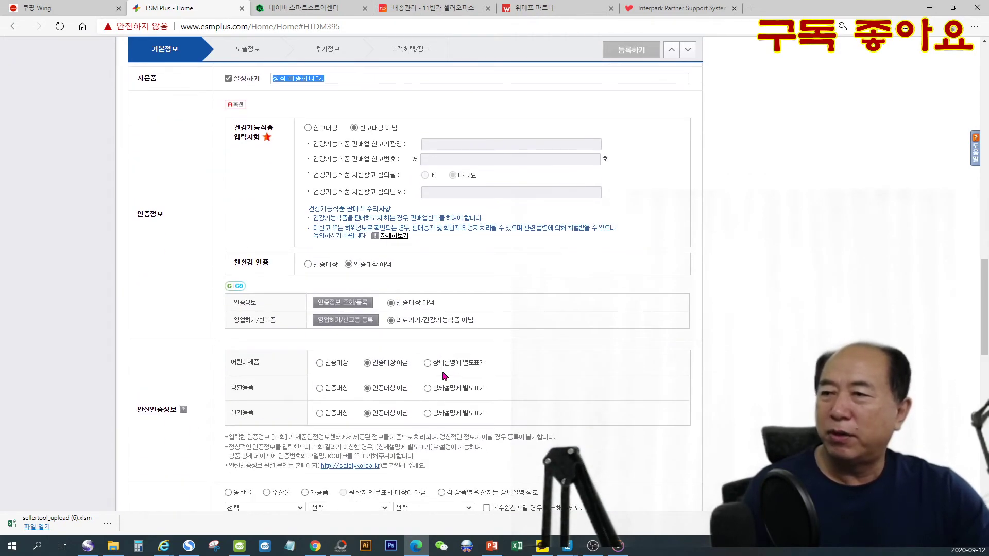
scroll(444, 375, down, 1)
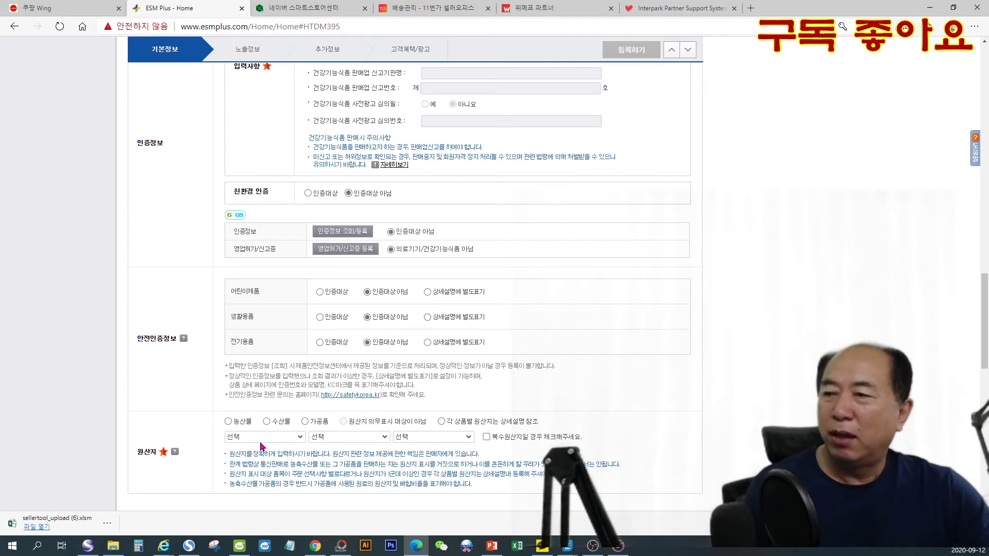
click(295, 440)
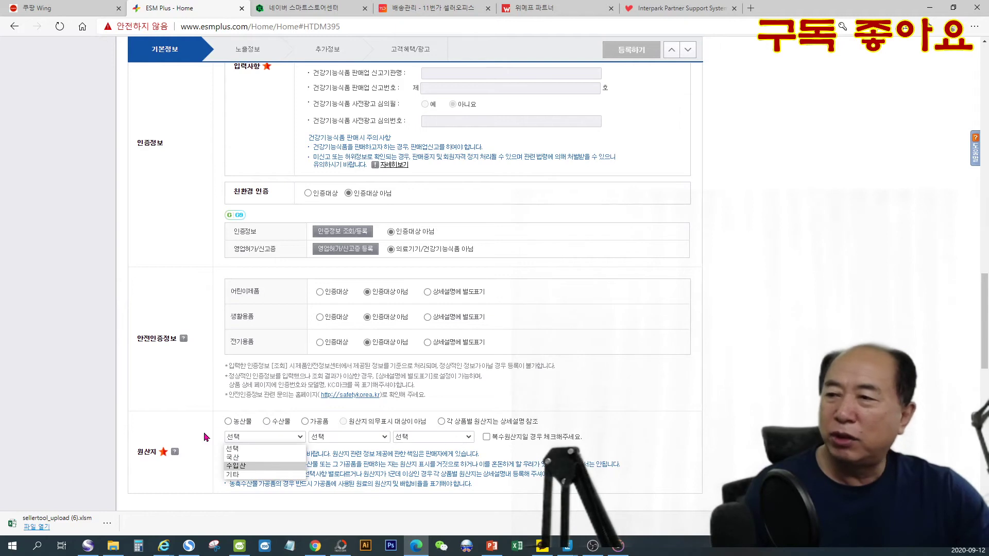
click(756, 389)
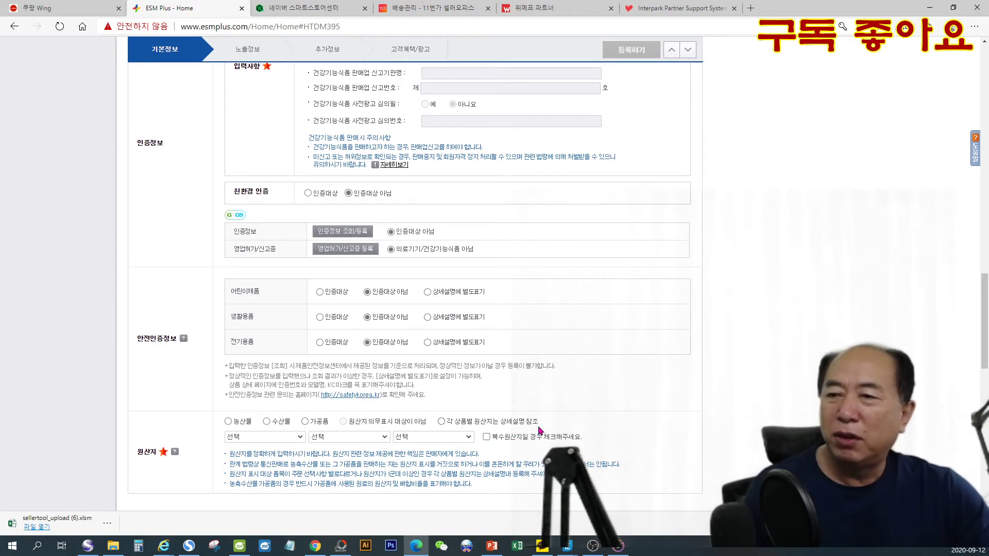
click(442, 422)
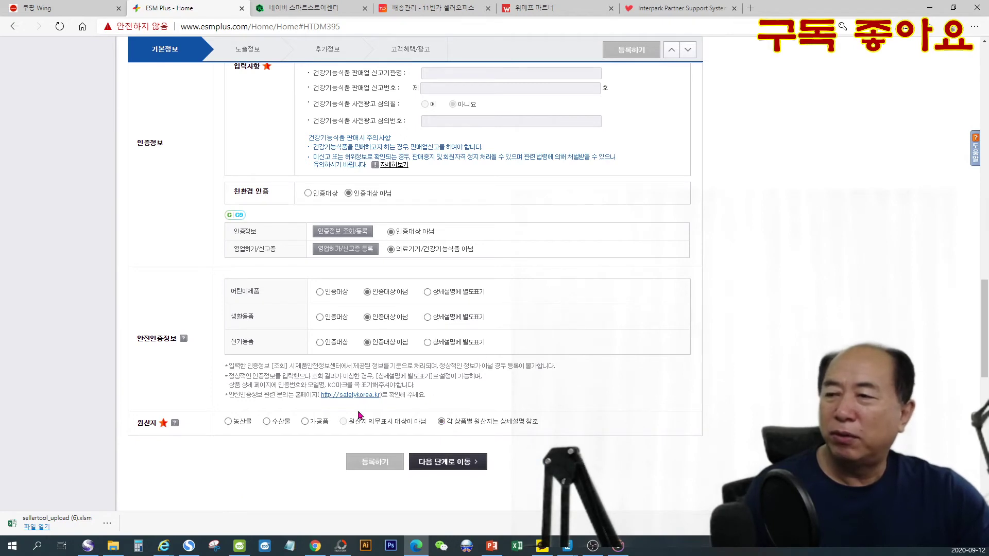
click(440, 462)
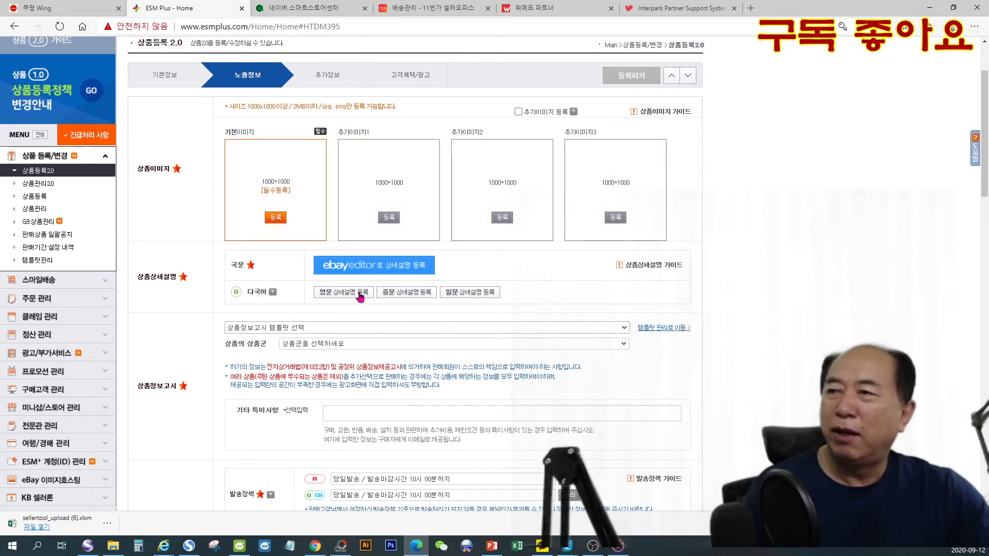
- Upload 8c64fd4636c1eaec4a305ac997d150af from the 칼슘마그네슘비타민D아연대웅생명과학 180 folder as the basic product image (기본이미지), leaving 추가이미지 등록 off
click(518, 112)
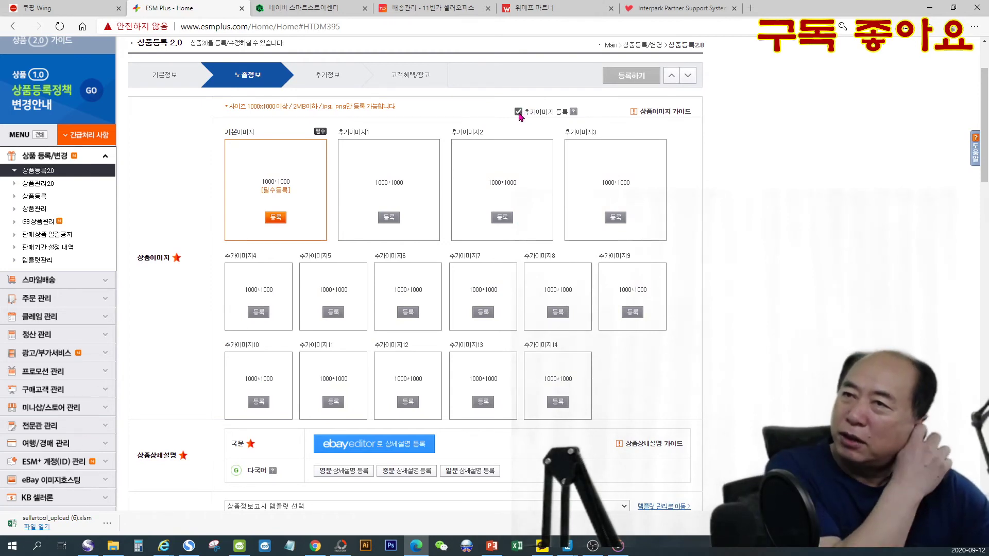
click(519, 113)
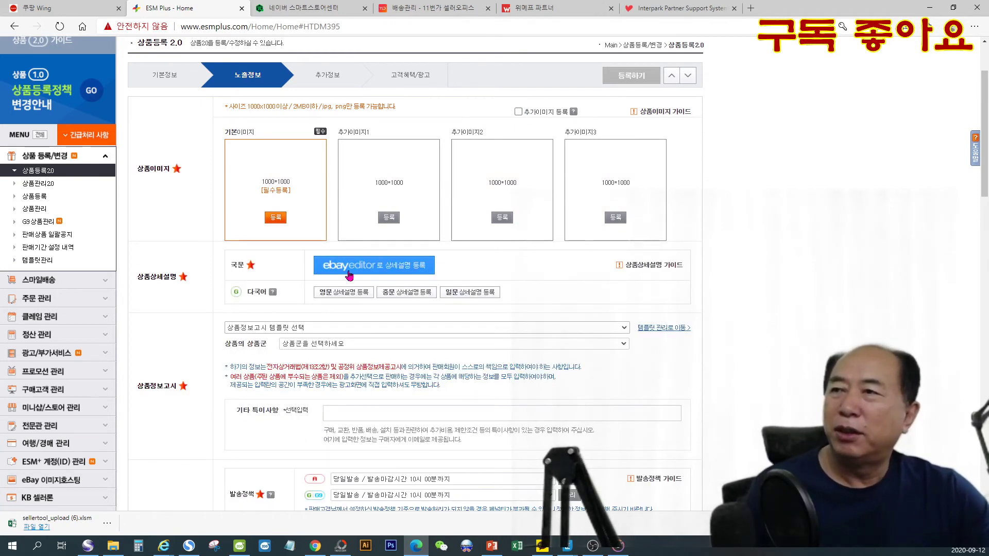
click(277, 218)
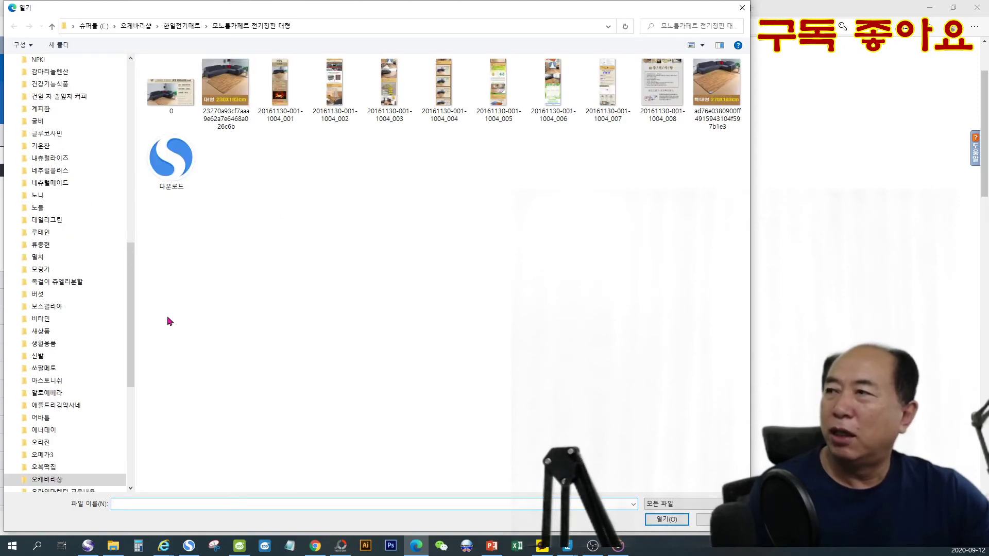
click(59, 88)
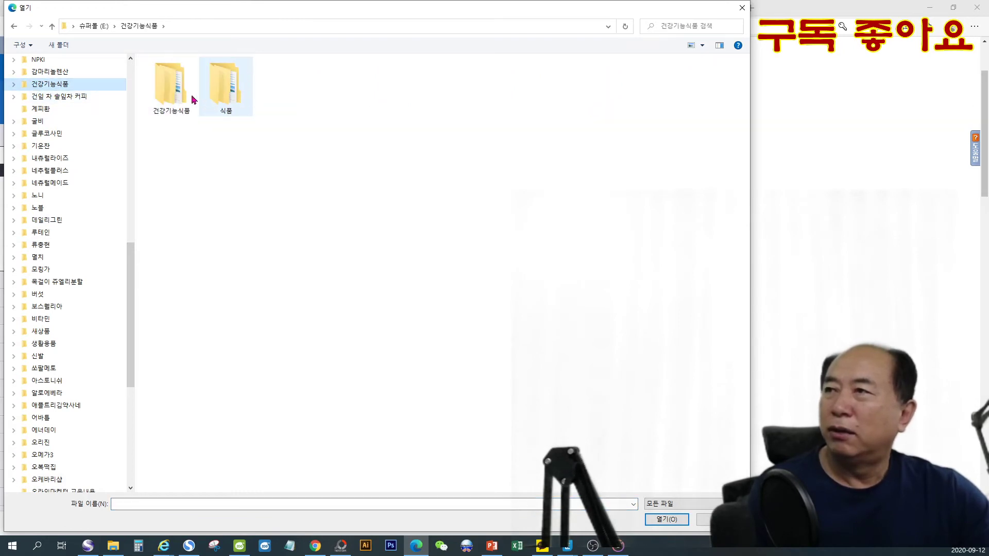
double_click(175, 87)
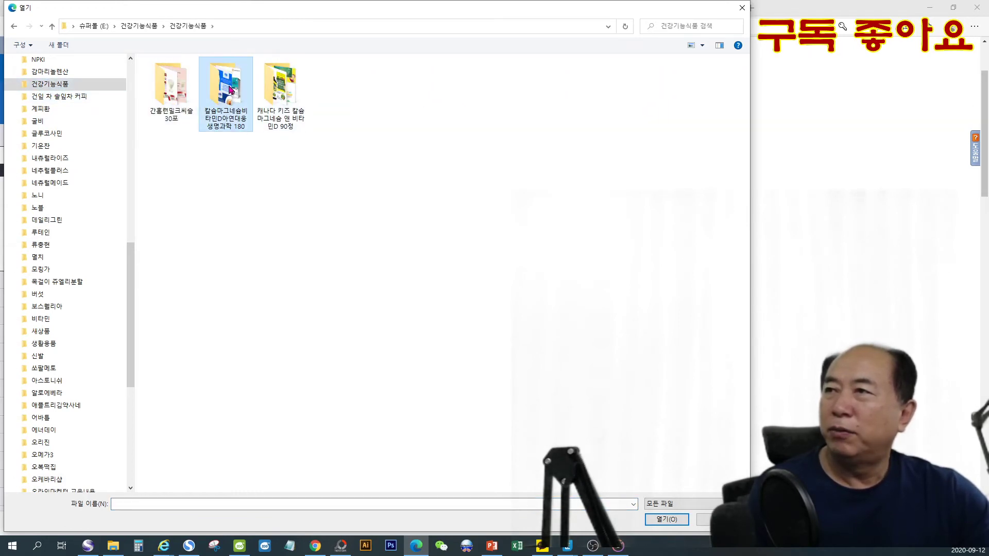
double_click(230, 90)
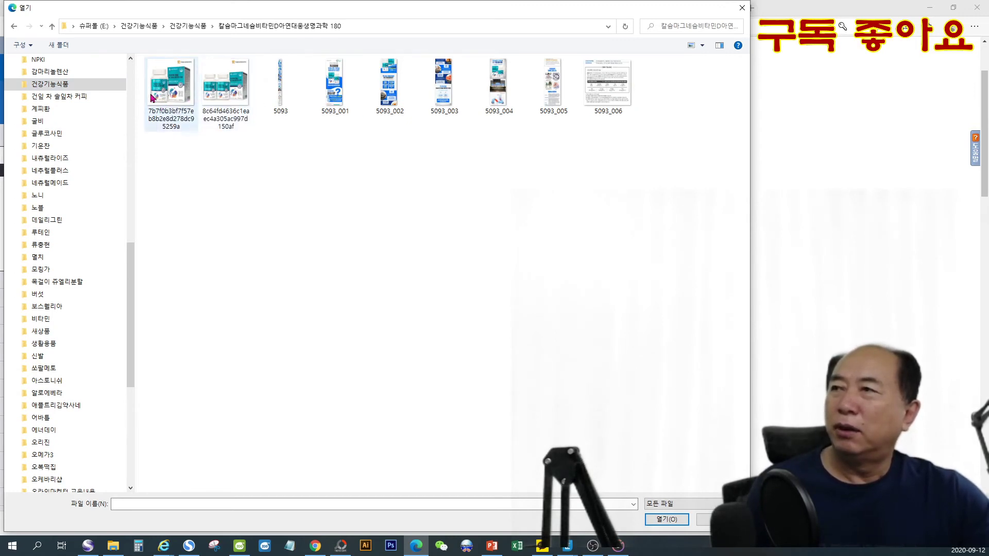
double_click(231, 93)
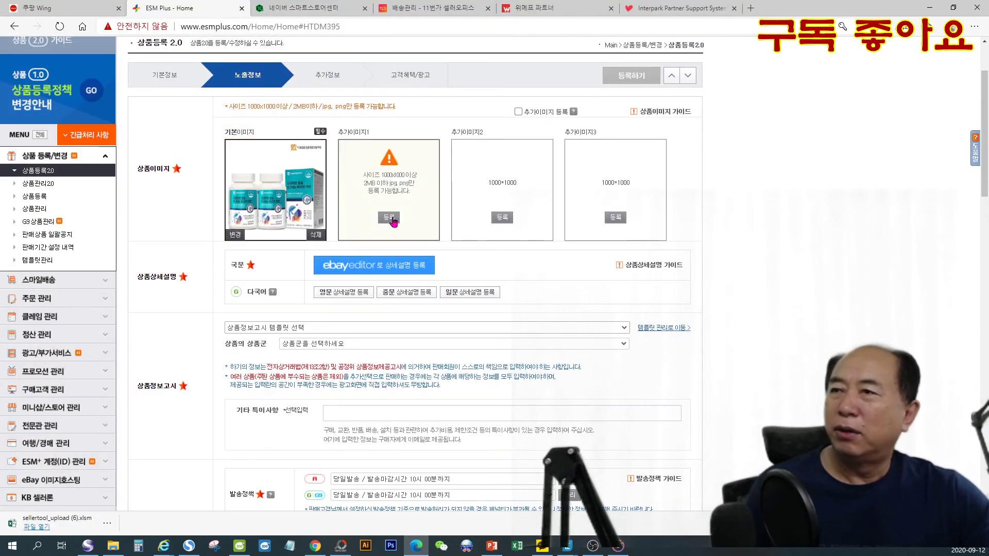
- Choose the same file, 8c64fd4636c1eaec4a305ac997d150af, as the first additional product image (추가이미지1)
click(394, 219)
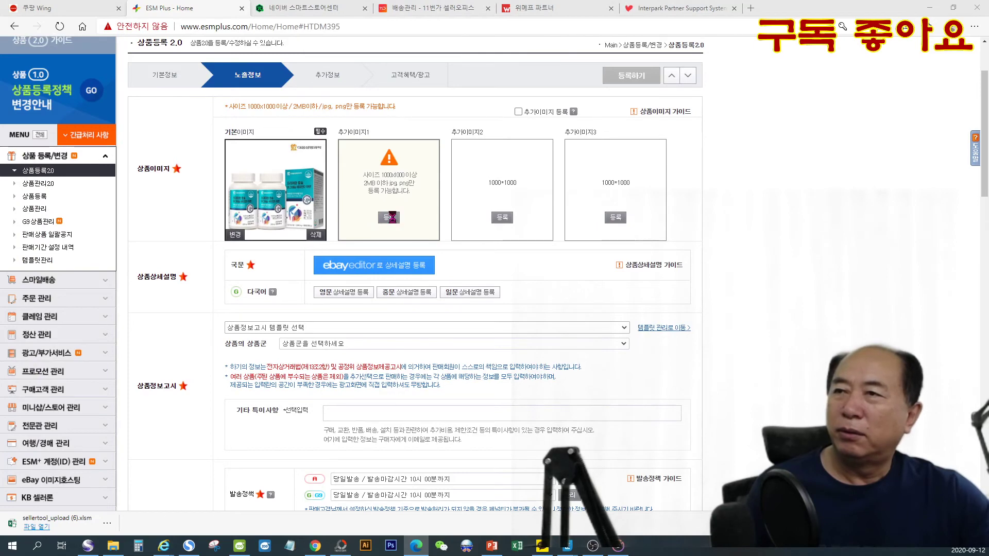
double_click(226, 85)
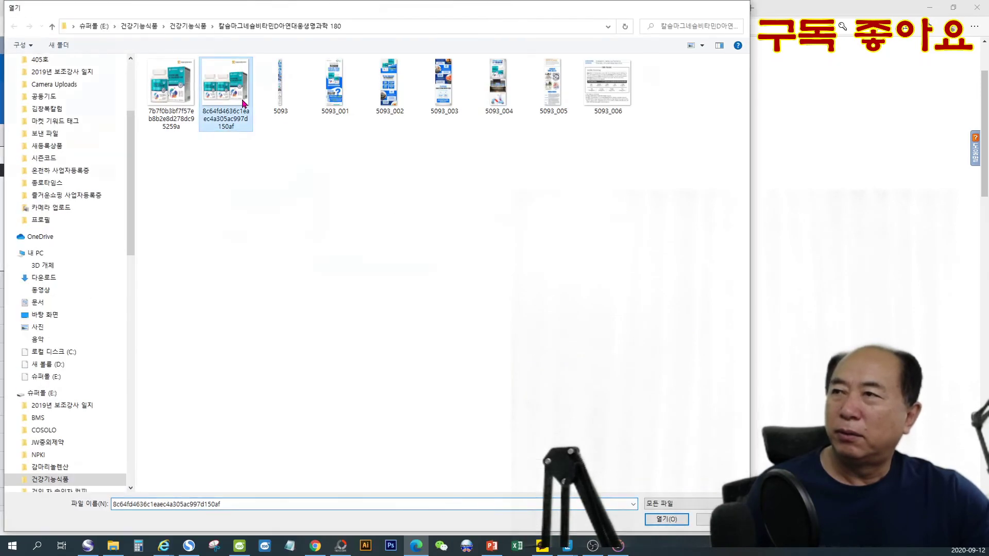
- Upload 8c64fd4636c1eaec4a305ac997d150af as both the second and third additional product images (추가이미지2 and 추가이미지3)
click(502, 222)
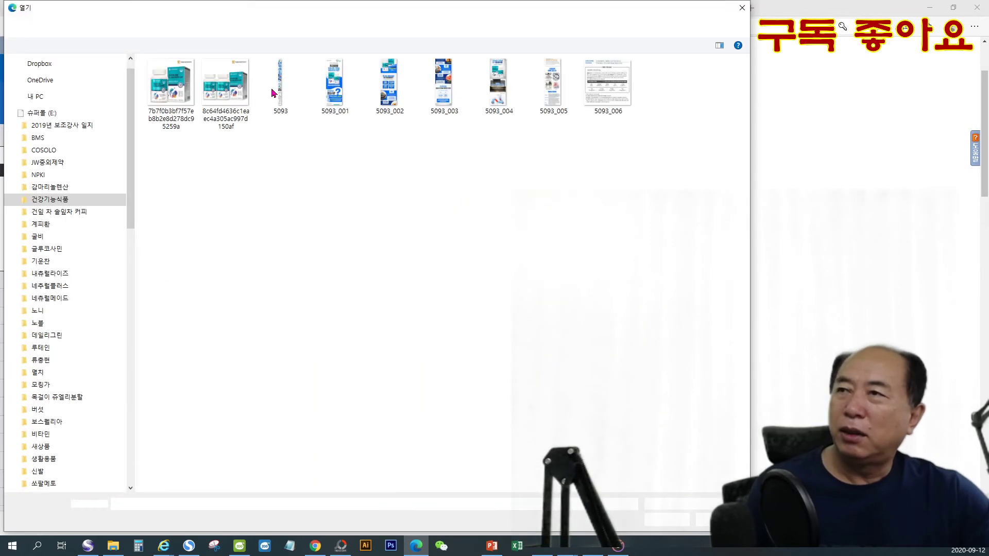
double_click(245, 86)
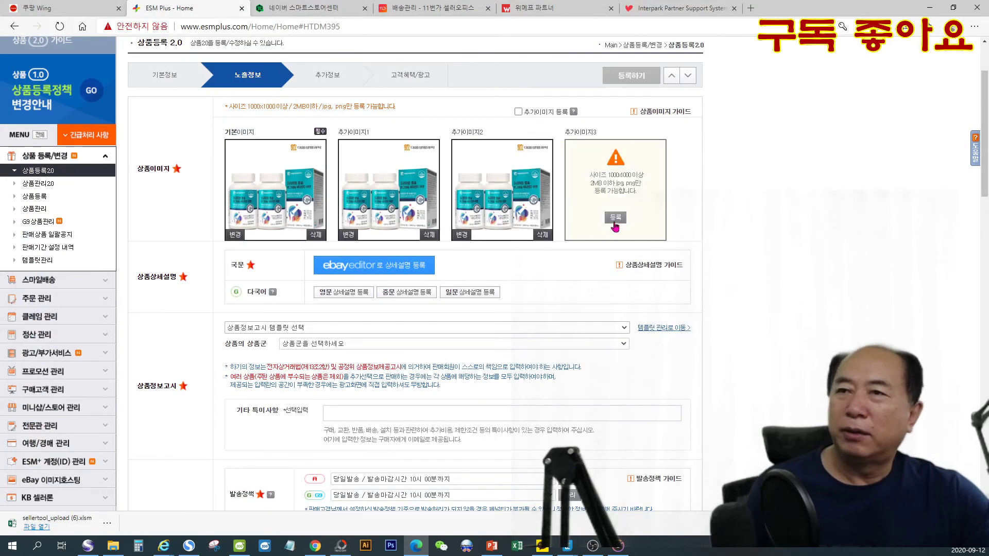
click(615, 222)
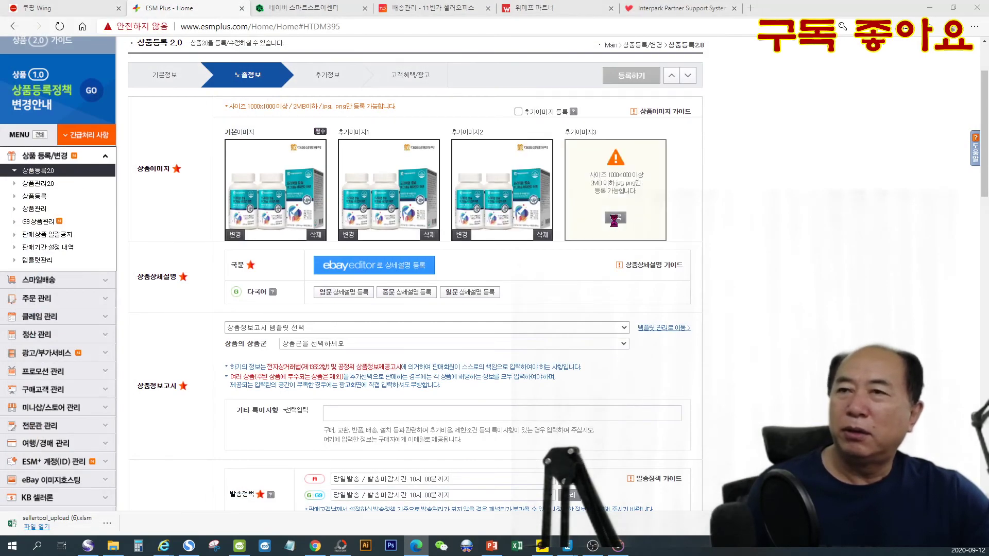
double_click(238, 94)
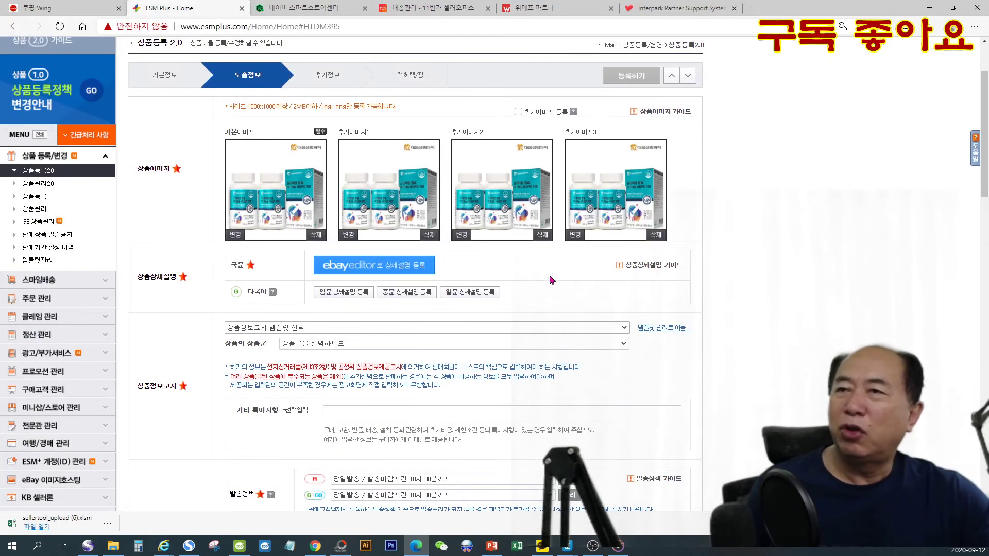
- Add images 5093_001 through 5093_006 from the PC to the Korean (국문) detailed description in ebayeditor
click(368, 268)
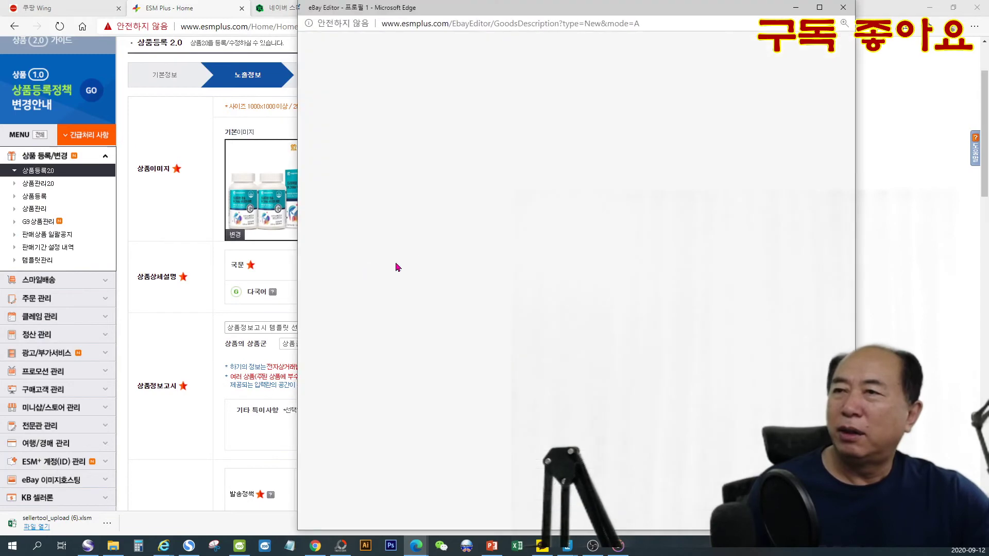
click(337, 148)
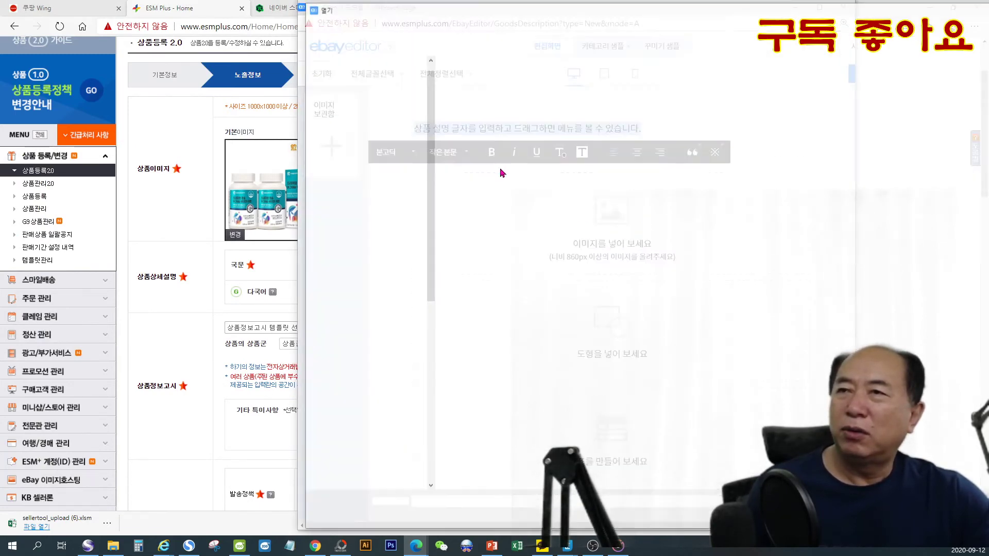
drag(617, 127, 863, 126)
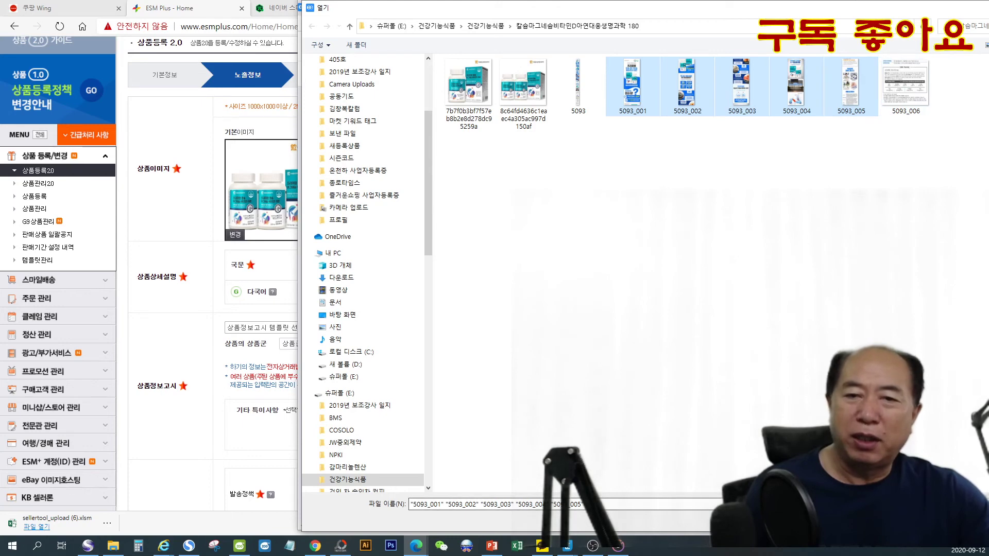
key(Return)
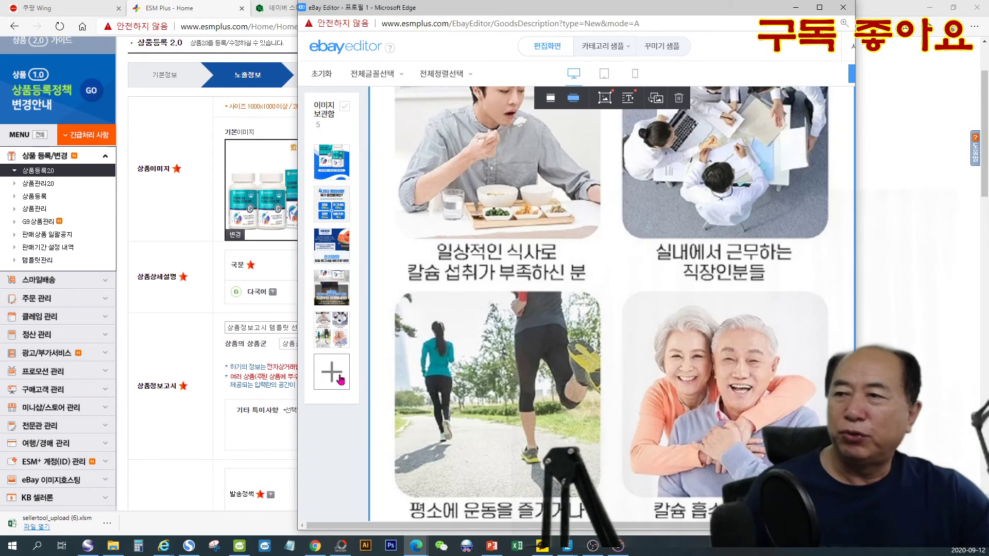
click(340, 379)
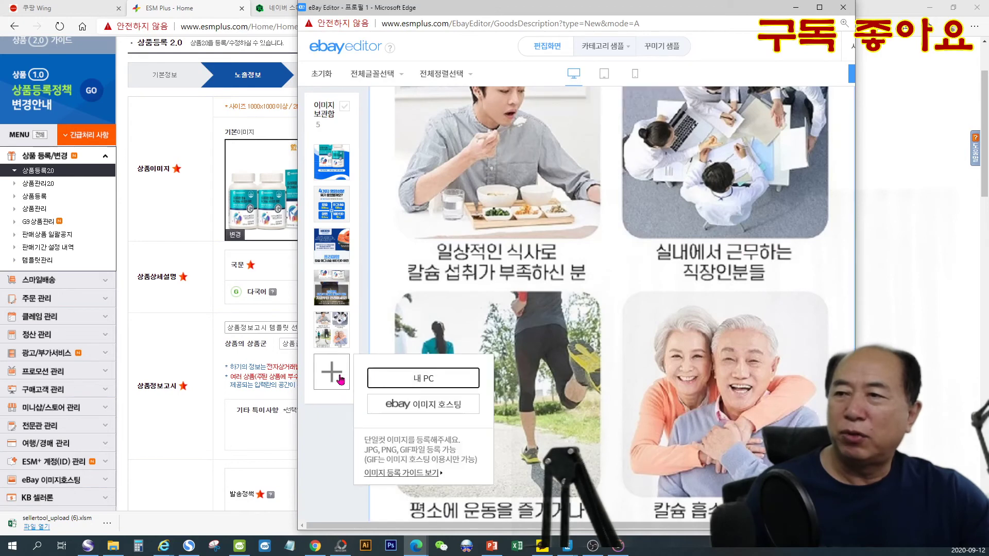
click(399, 382)
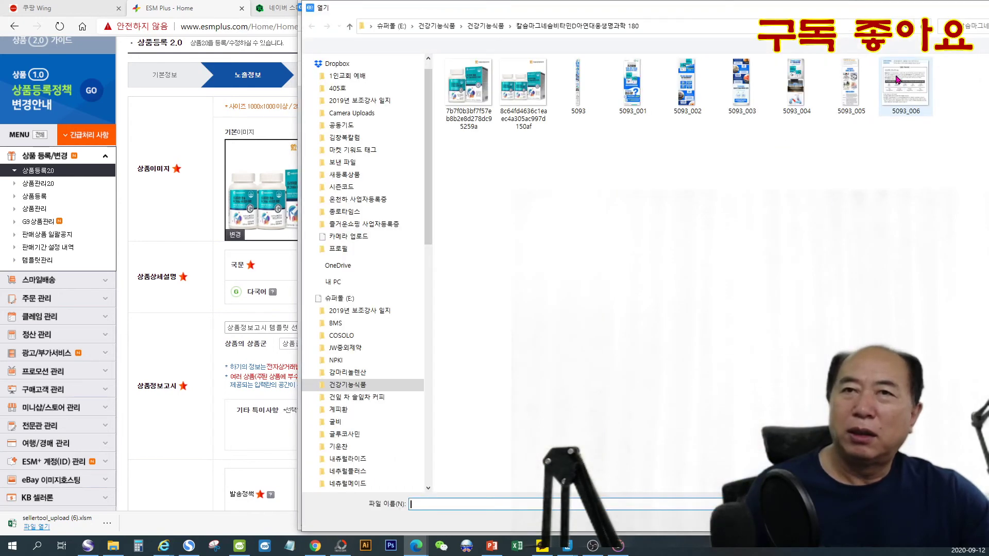
double_click(896, 80)
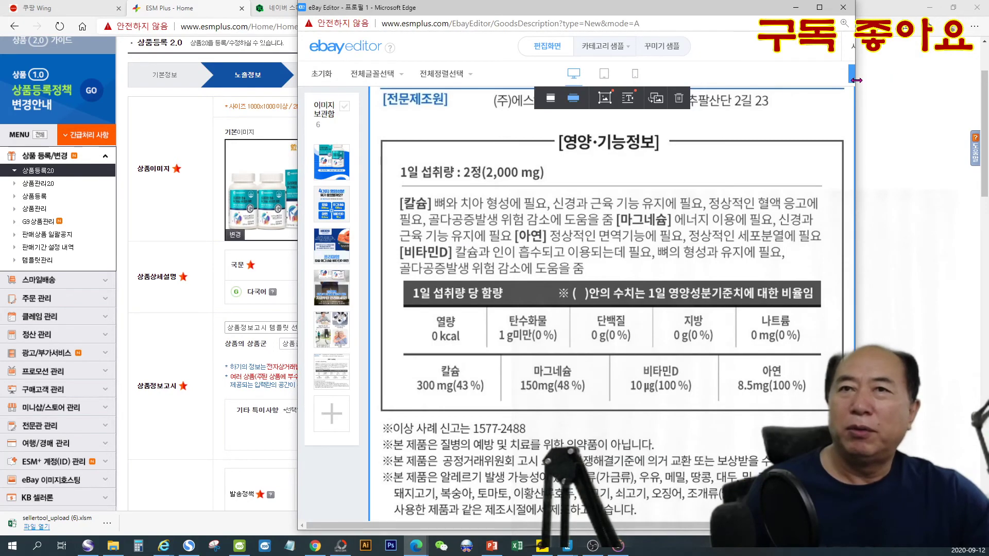
- Widen the ebayeditor window, save the detailed description and close the editor
drag(856, 80, 905, 80)
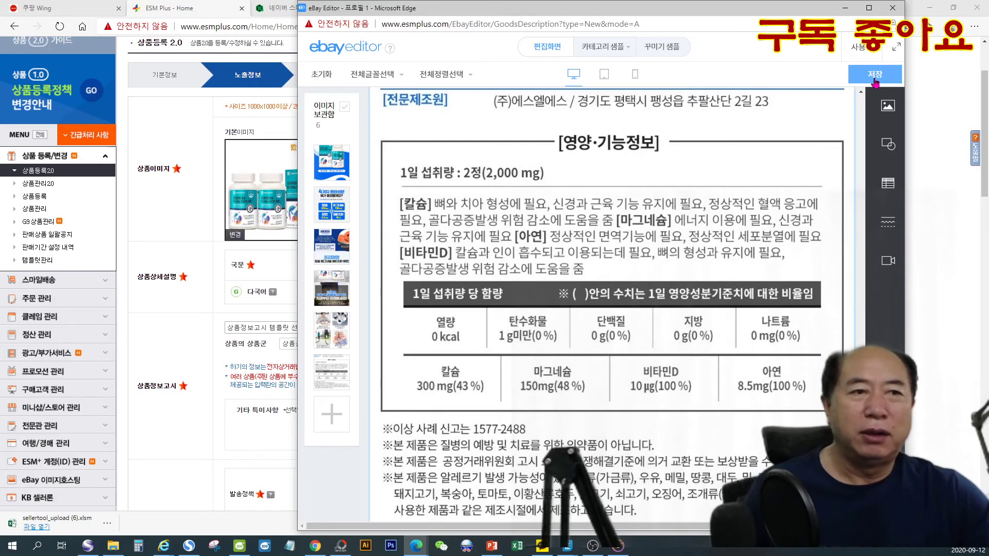
click(875, 80)
click(634, 300)
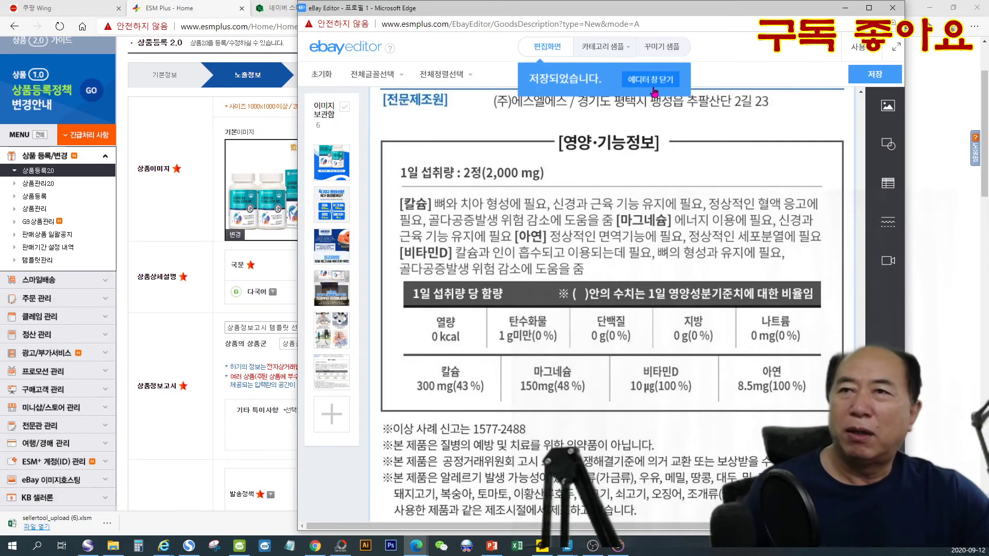
click(652, 80)
drag(441, 272, 499, 265)
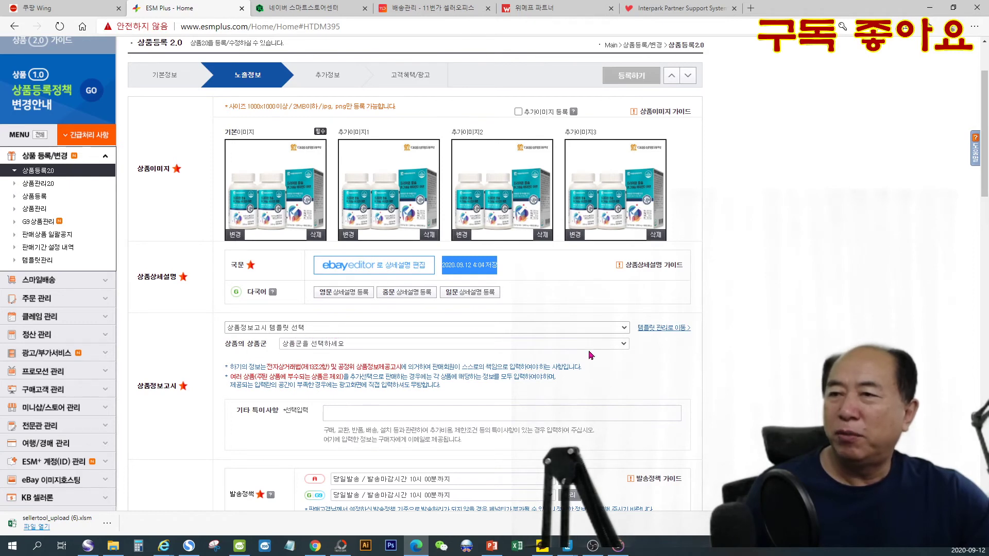
- Apply the [건강기능식품] 건강기능식품 template to the product information notice (상품정보고시) and review its filled-in fields
click(367, 328)
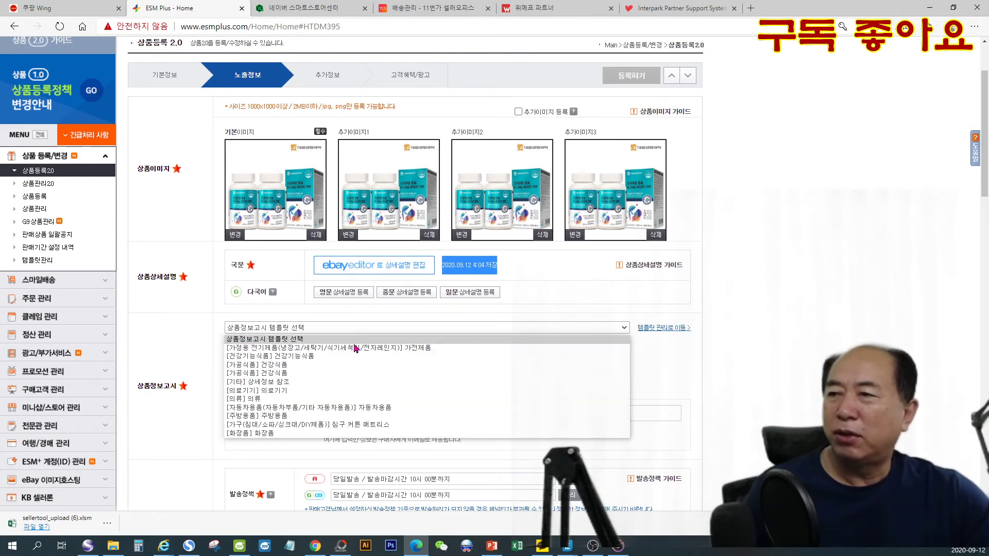
click(325, 356)
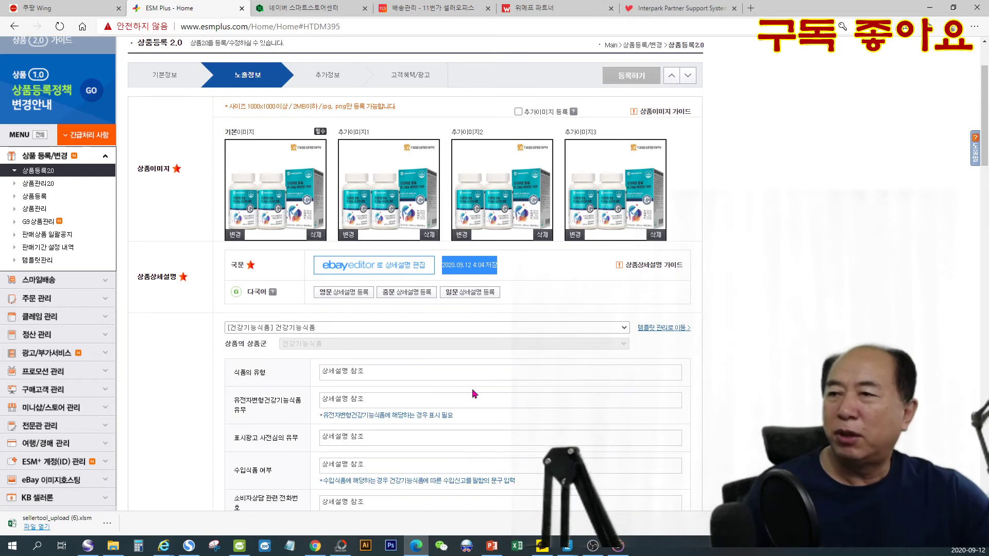
scroll(454, 393, down, 4)
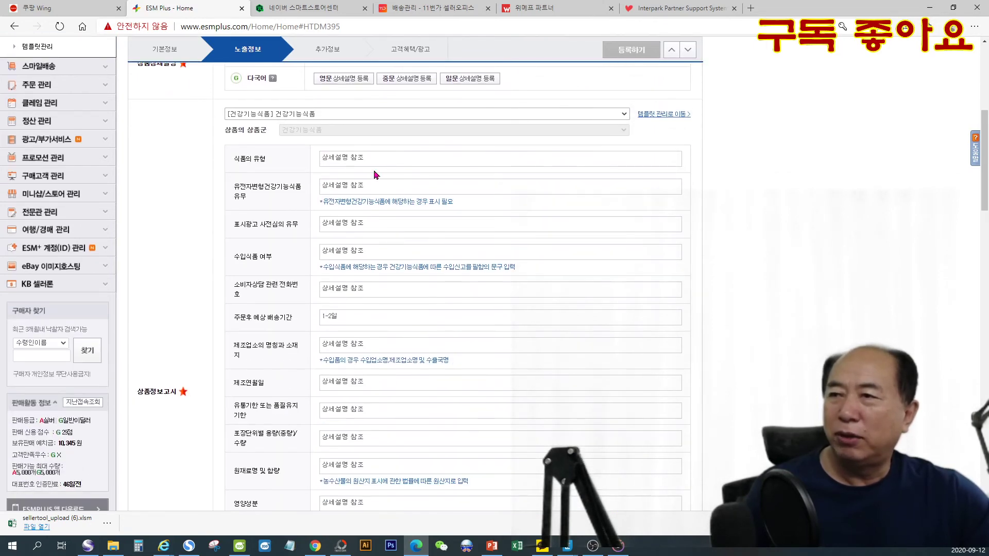
scroll(413, 386, down, 7)
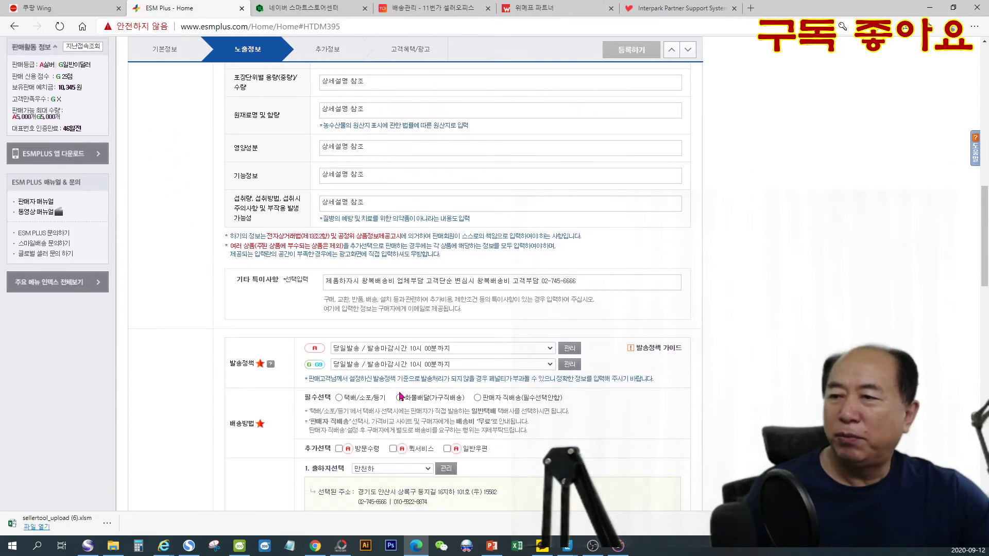
scroll(438, 406, up, 1)
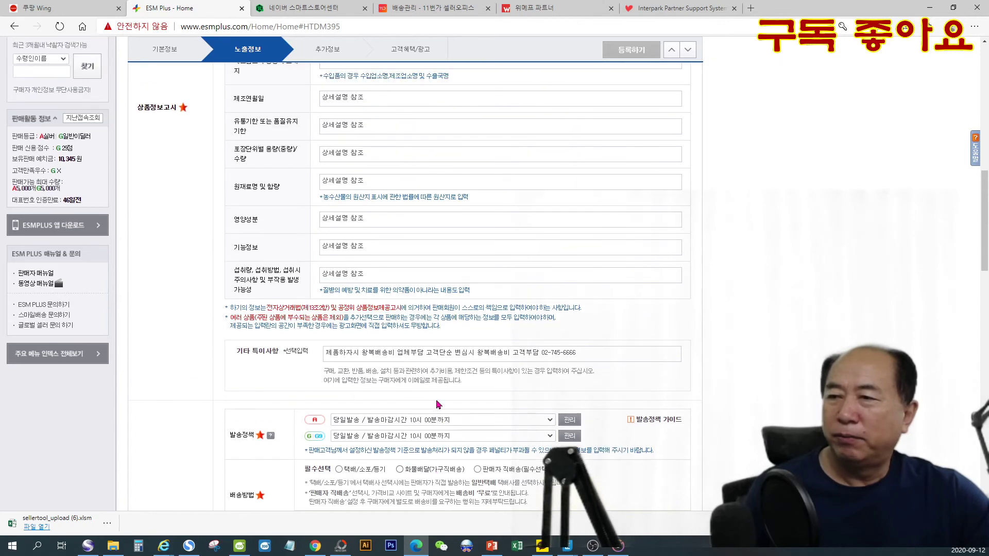
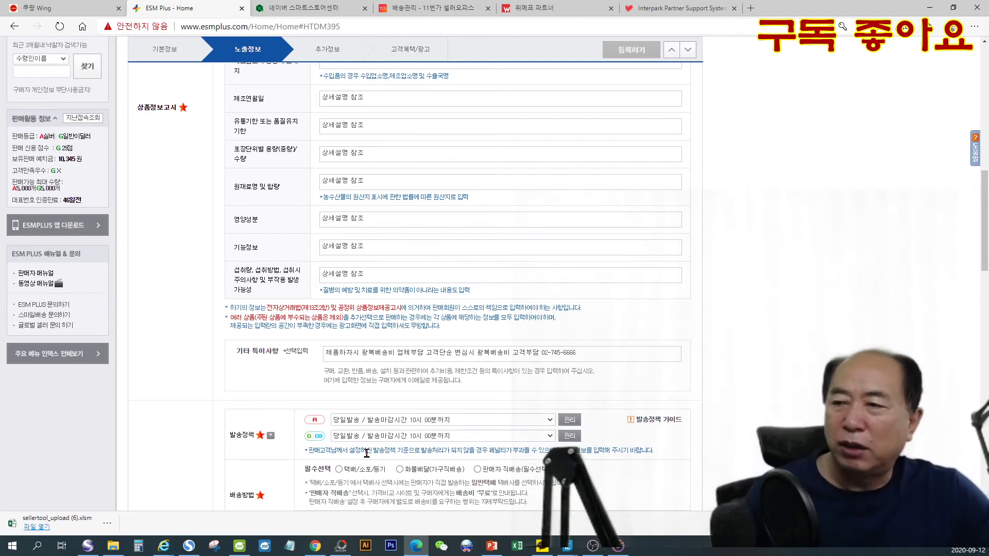
- Choose 택배/소포/등기 as the required delivery method and apply the 무료 template to the shipping fee
click(340, 469)
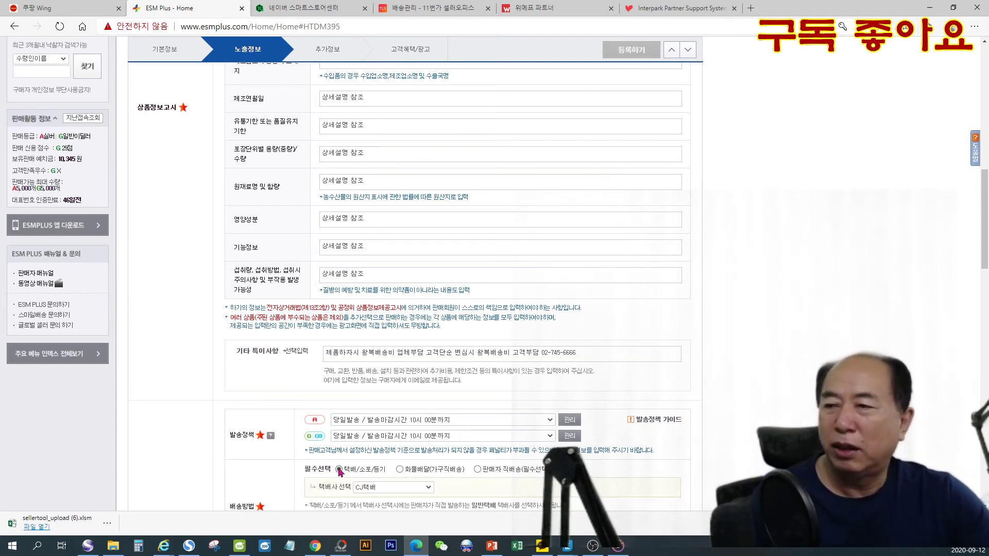
scroll(543, 446, down, 1)
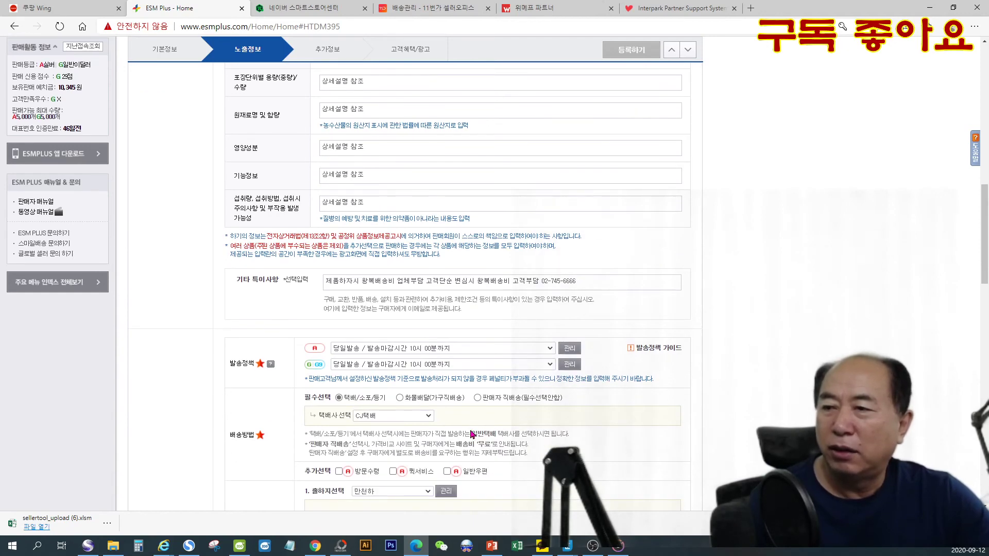
scroll(470, 433, down, 1)
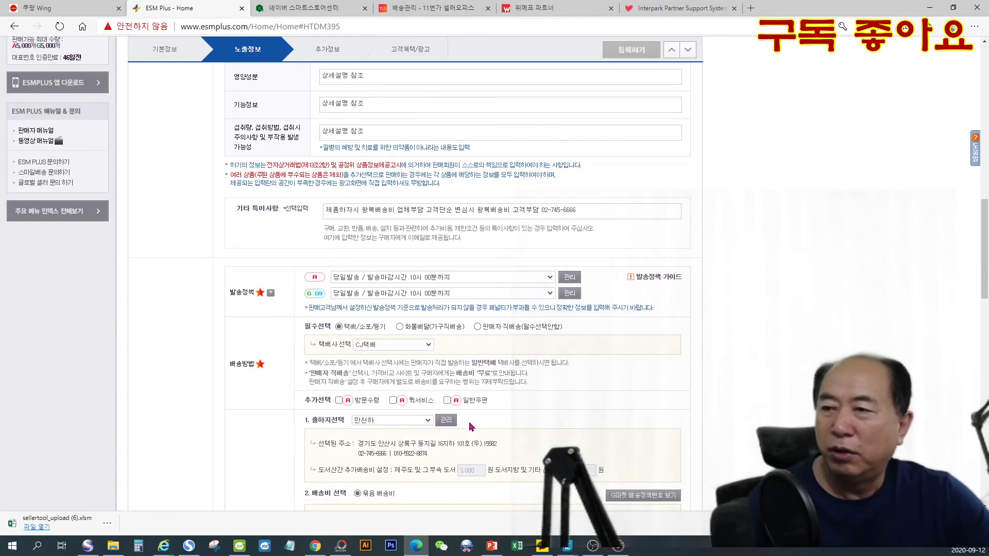
scroll(484, 438, down, 3)
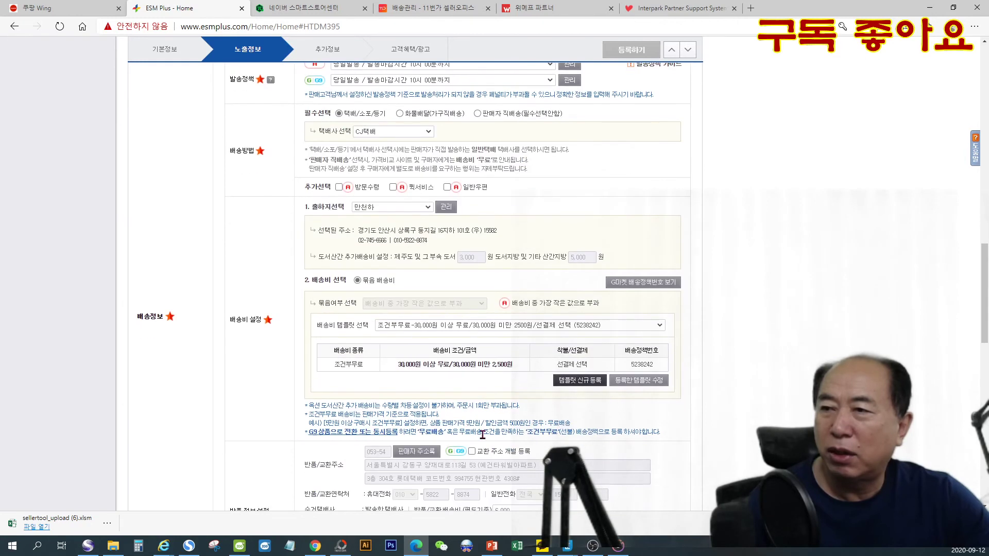
click(429, 330)
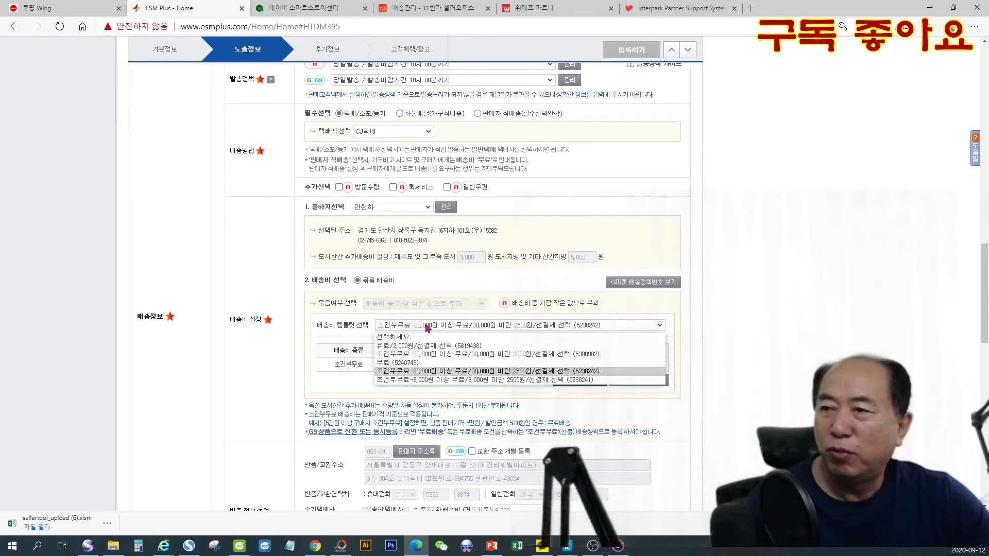
click(412, 362)
scroll(498, 385, down, 2)
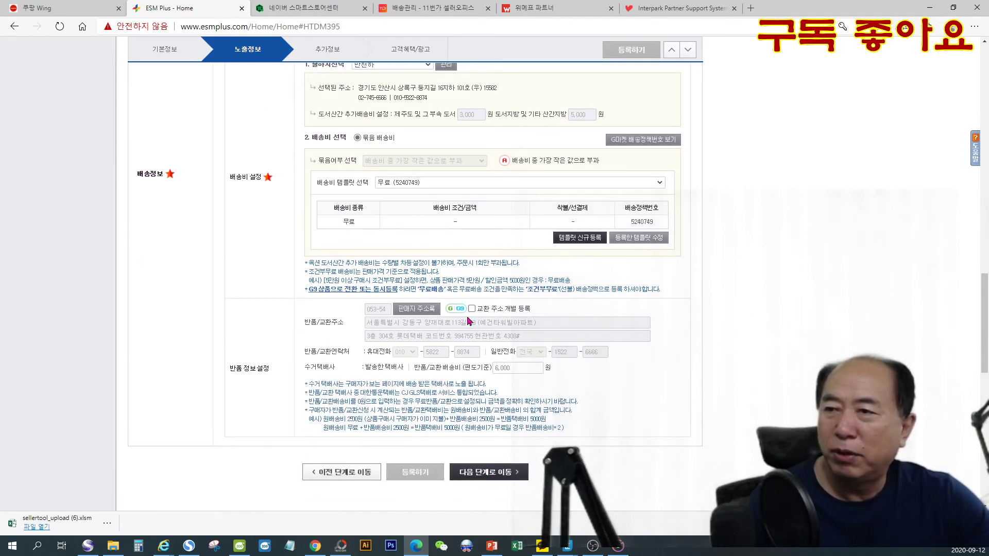
- Continue to the 추가정보 stage and paste P0000EPE, copied from the other window, as the seller management code (판매자관리코드)
click(493, 472)
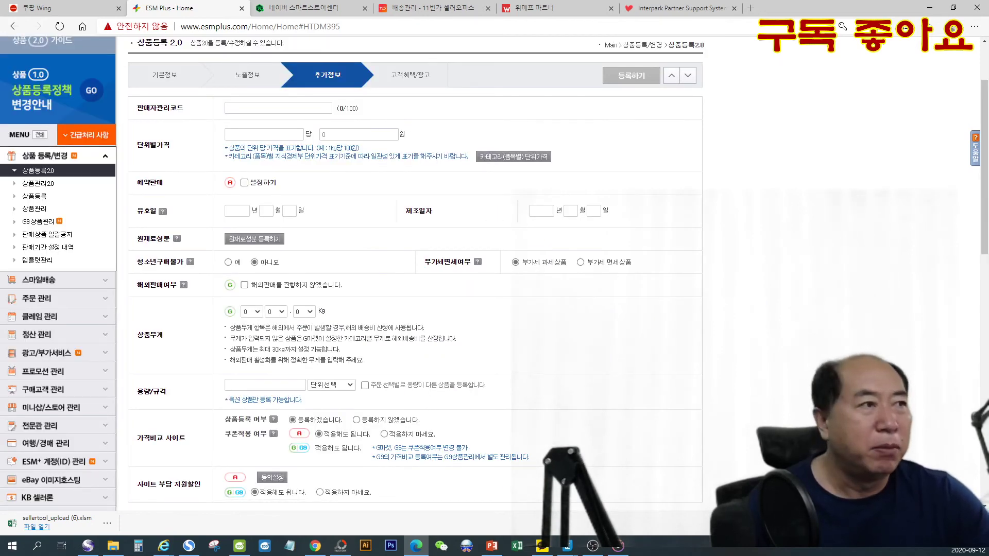
key(alt+Tab)
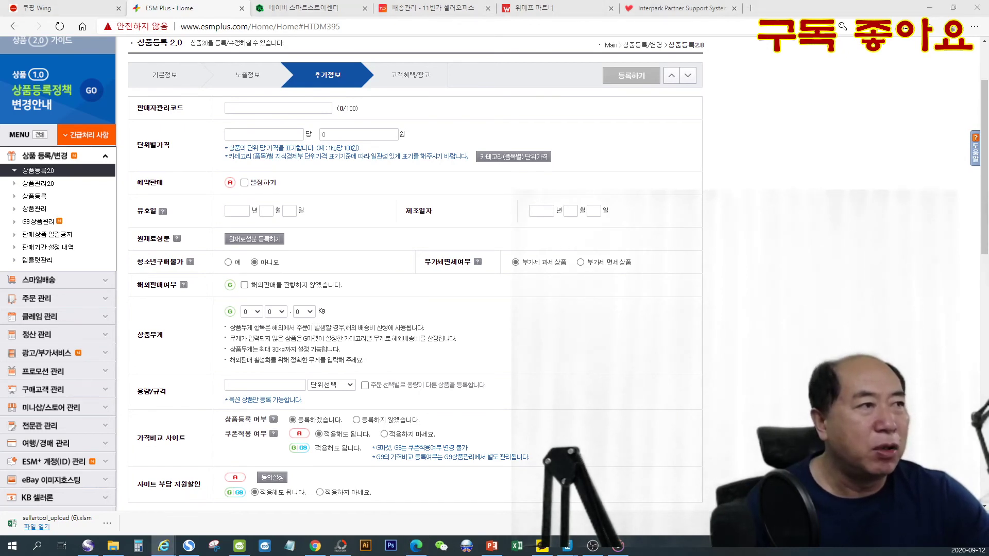
click(247, 109)
right_click(247, 109)
click(285, 214)
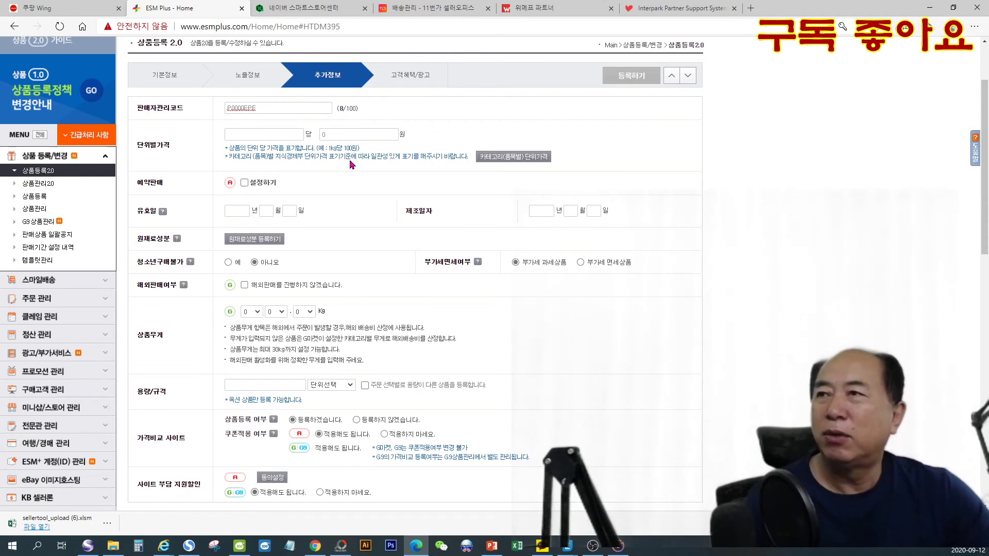
- Go to the 고객혜택/광고 stage and enable 후원쇼핑, 판매자지급 스마일캐시 and 복수구매할인 for G마켓/G9
click(418, 83)
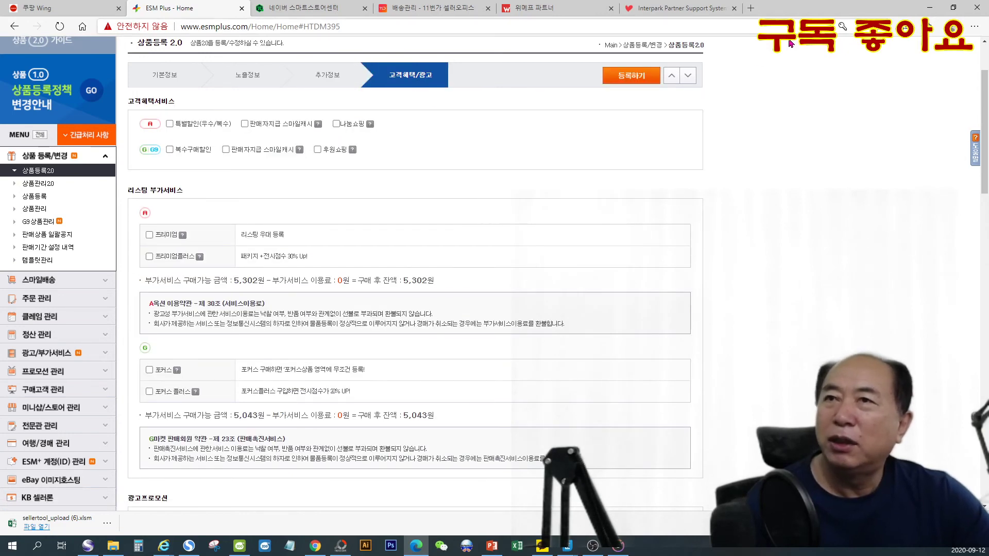
click(336, 81)
click(406, 79)
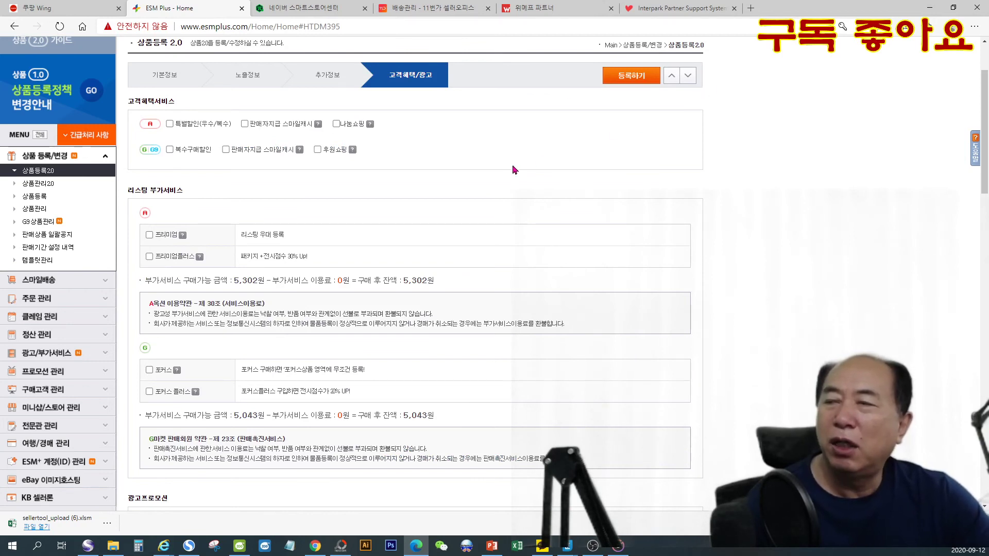
click(317, 149)
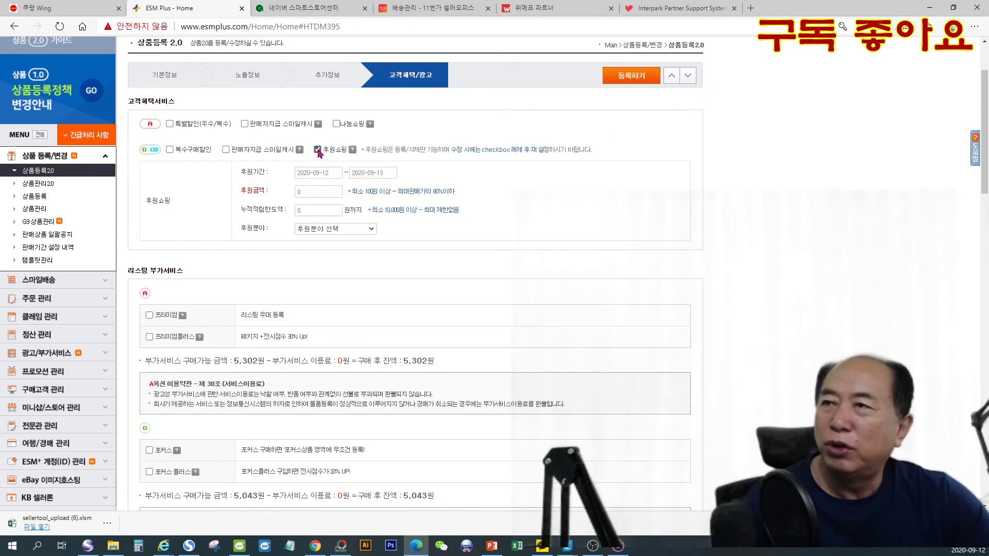
click(225, 150)
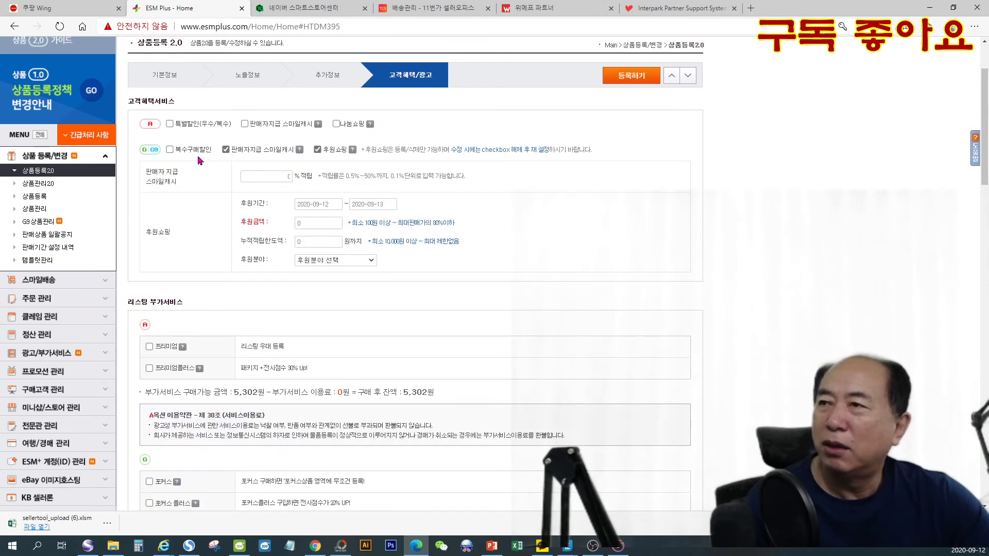
click(169, 149)
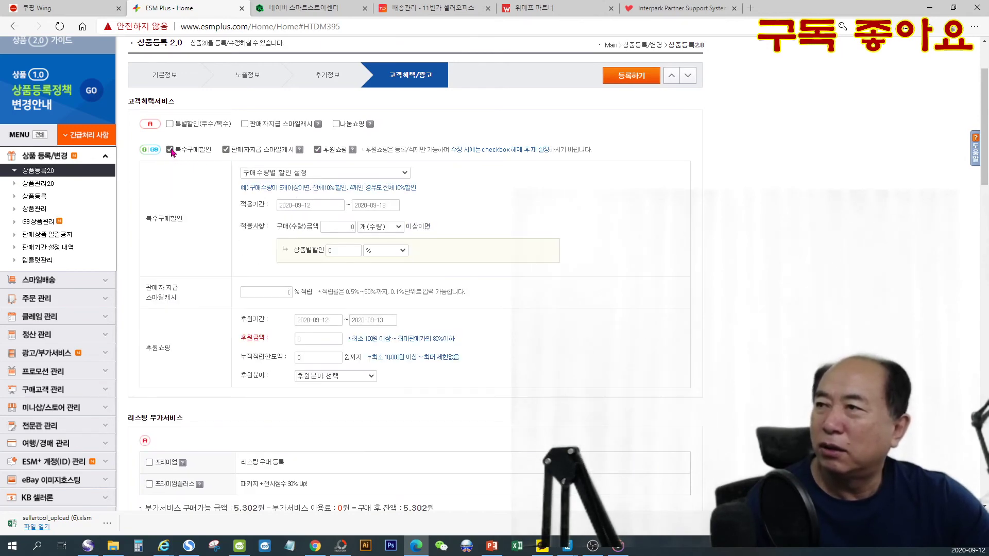
- Enable 특별할인(우수/복수), 판매자지급 스마일캐시 and 나눔쇼핑 for the Auction (A) listing
click(170, 123)
click(245, 124)
click(336, 124)
- Set the end date of the Auction 특별할인(우수/복수) application period to 2025-12-31
click(351, 147)
click(370, 162)
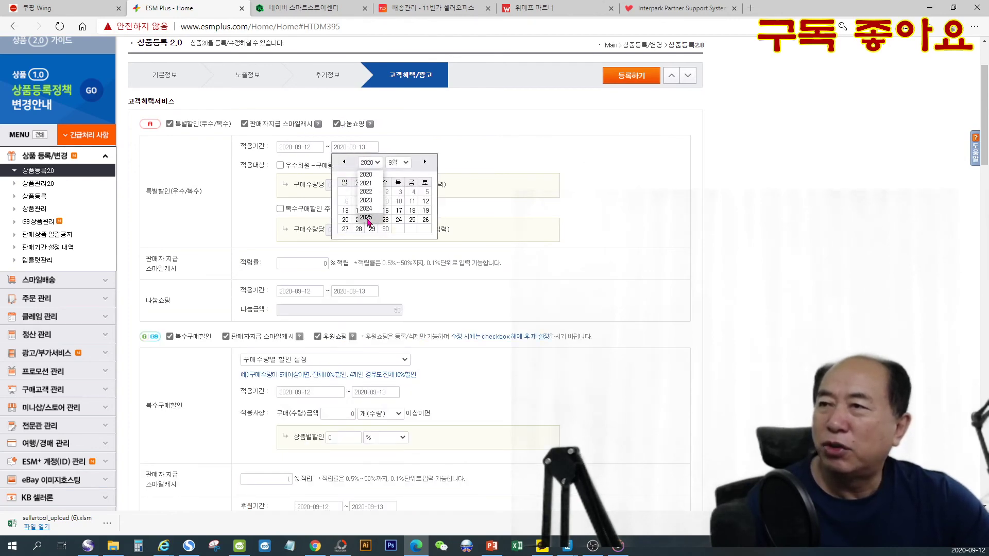
click(367, 217)
click(396, 162)
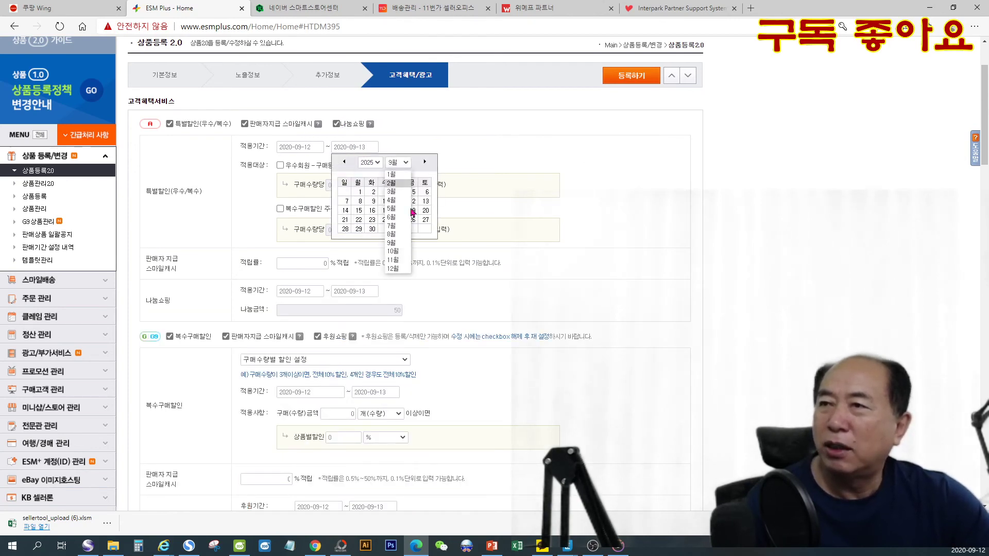
click(397, 268)
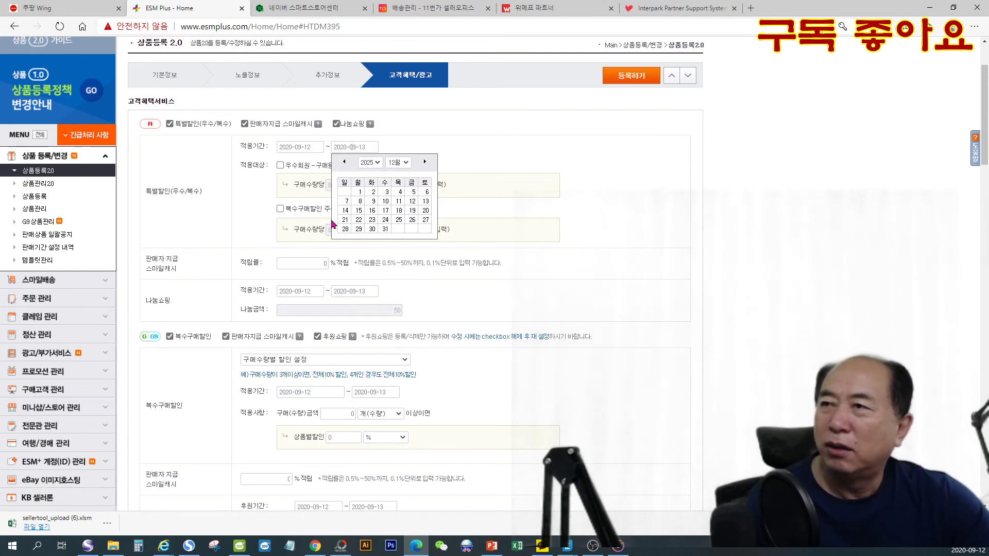
click(385, 229)
- Enable a 100원 per-unit discount for VIP members (우수회원) and a 200원 per-unit 복수구매할인 for orders of 2 or more
click(280, 166)
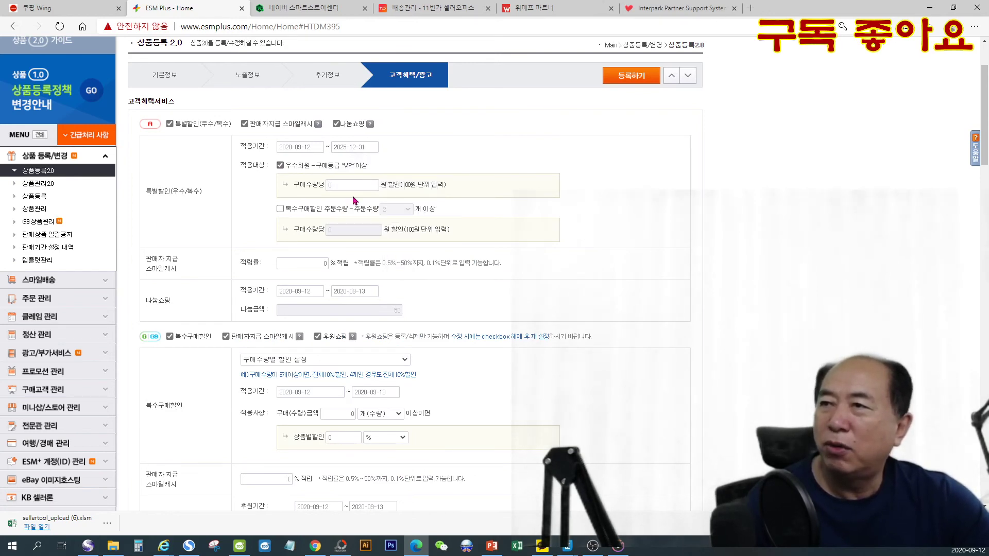
click(349, 188)
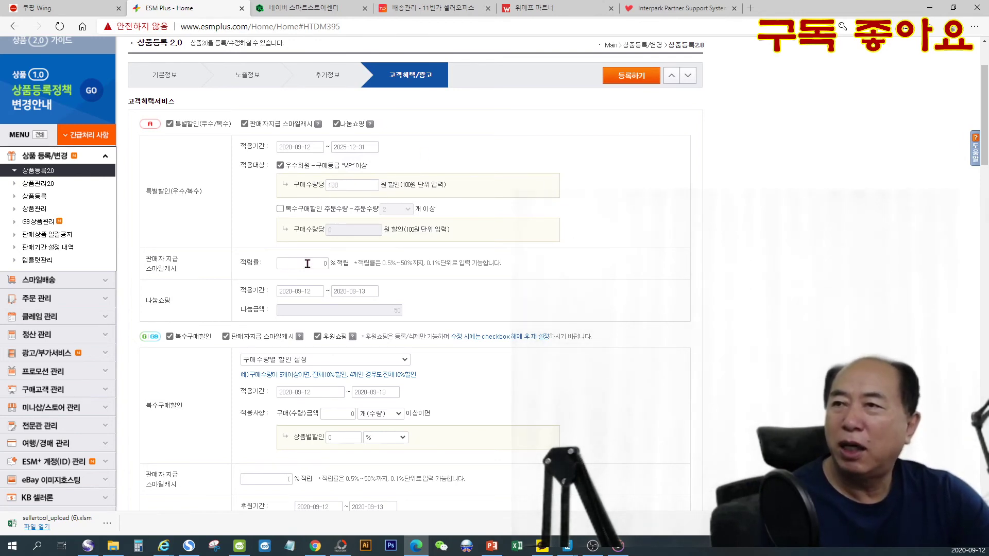
click(280, 209)
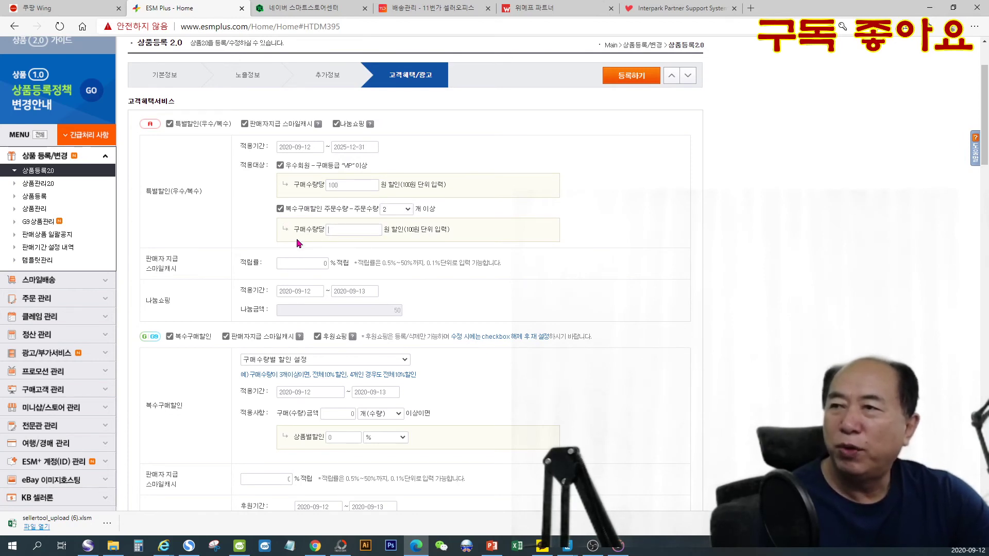
text(200)
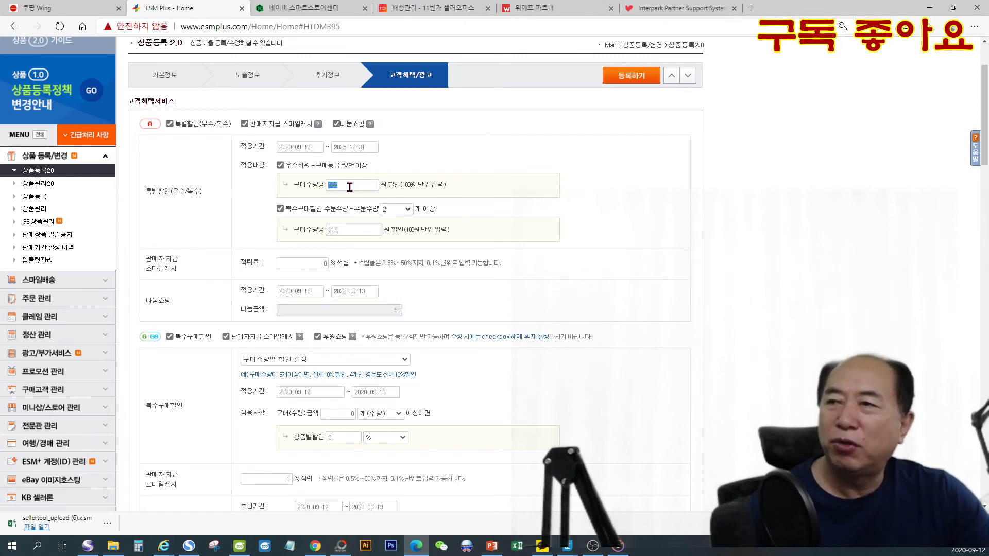
- Set the Auction 스마일캐시 accrual rate to 0.5% and the end date of the 나눔쇼핑 period to 2025-12-31
click(320, 265)
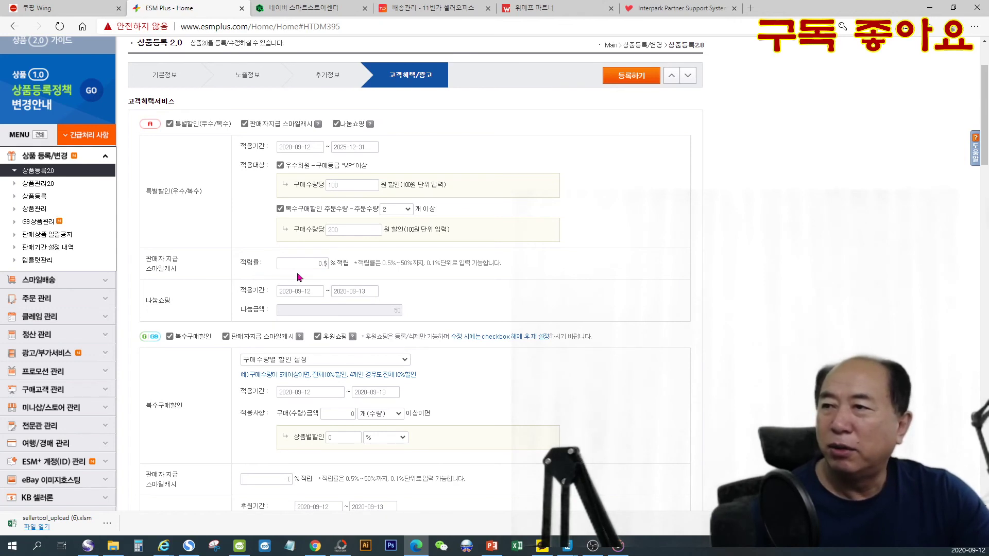
click(353, 287)
click(374, 307)
click(369, 362)
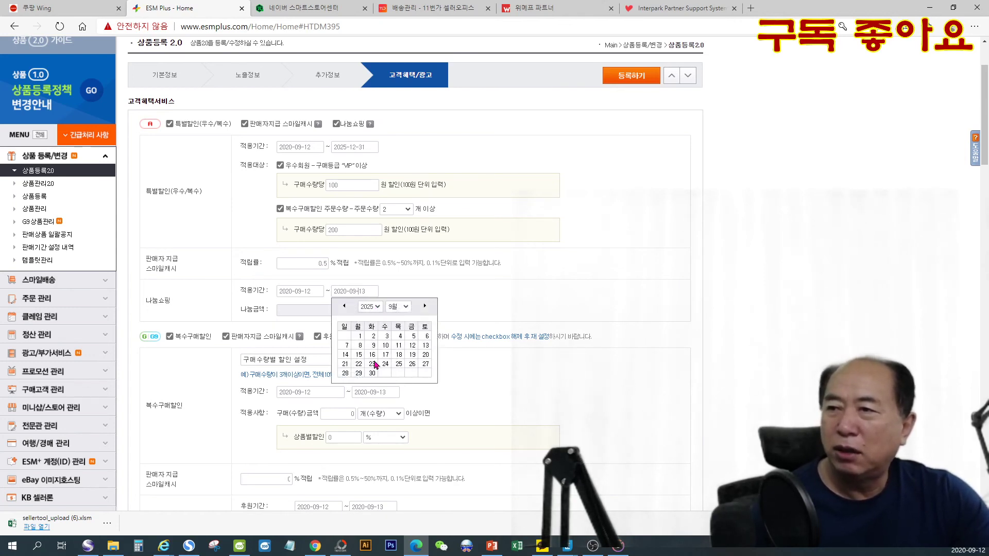
click(406, 307)
click(393, 413)
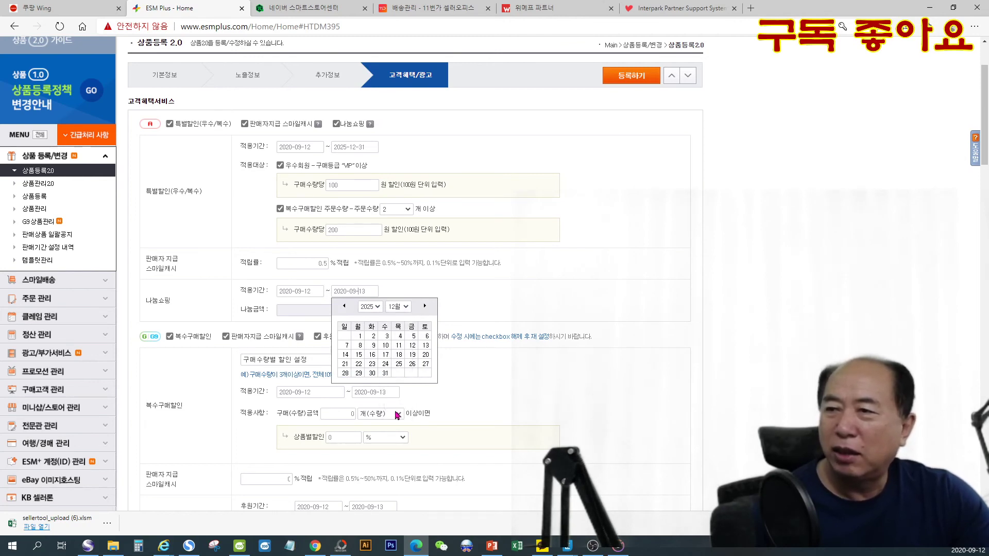
click(385, 373)
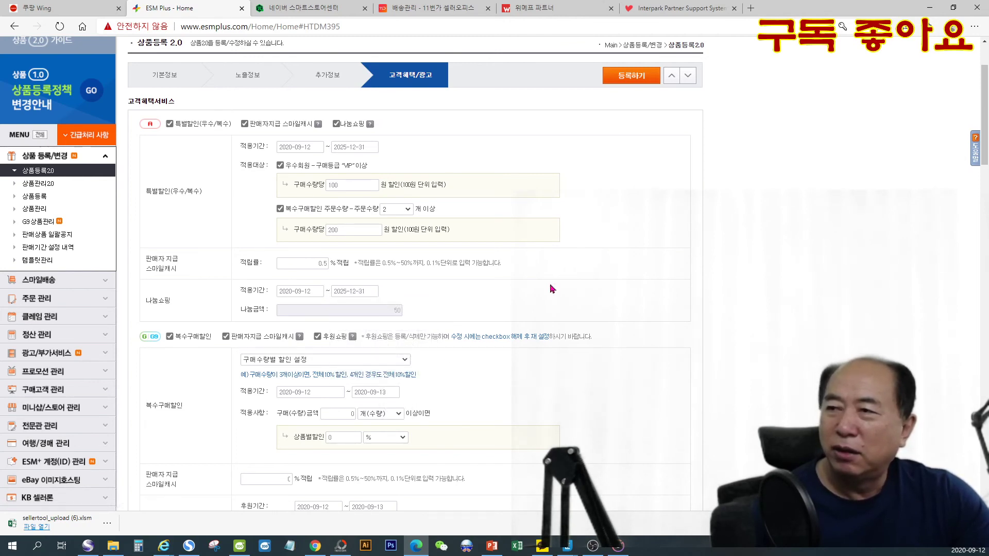
- Set the end date of the G마켓/G9 복수구매할인 application period to 2025-12-31
scroll(553, 275, down, 1)
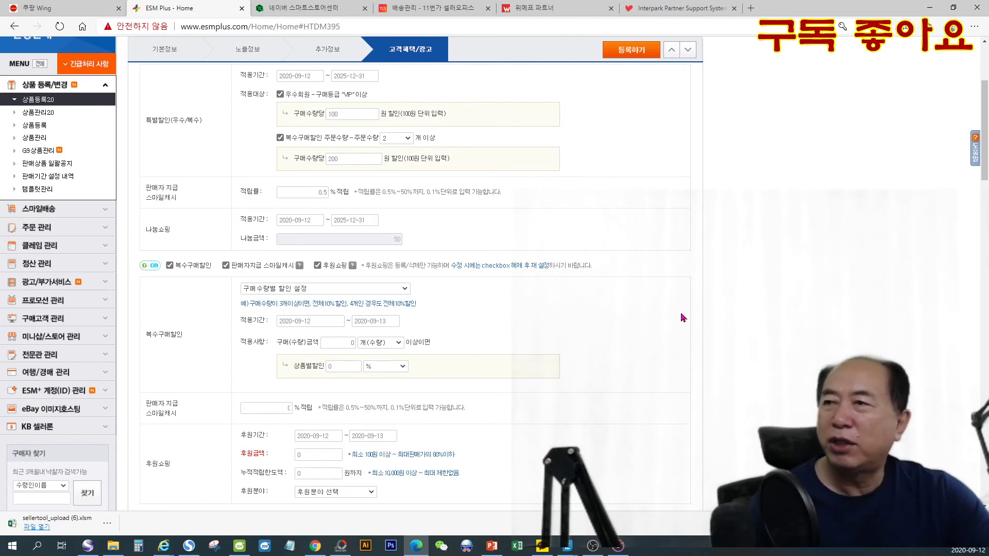
click(375, 321)
click(389, 336)
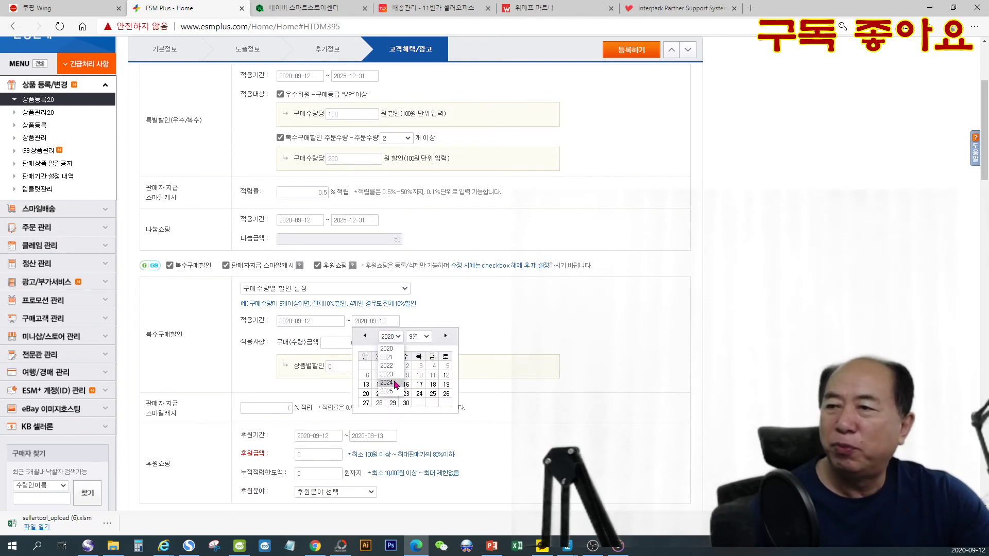
click(392, 395)
click(426, 337)
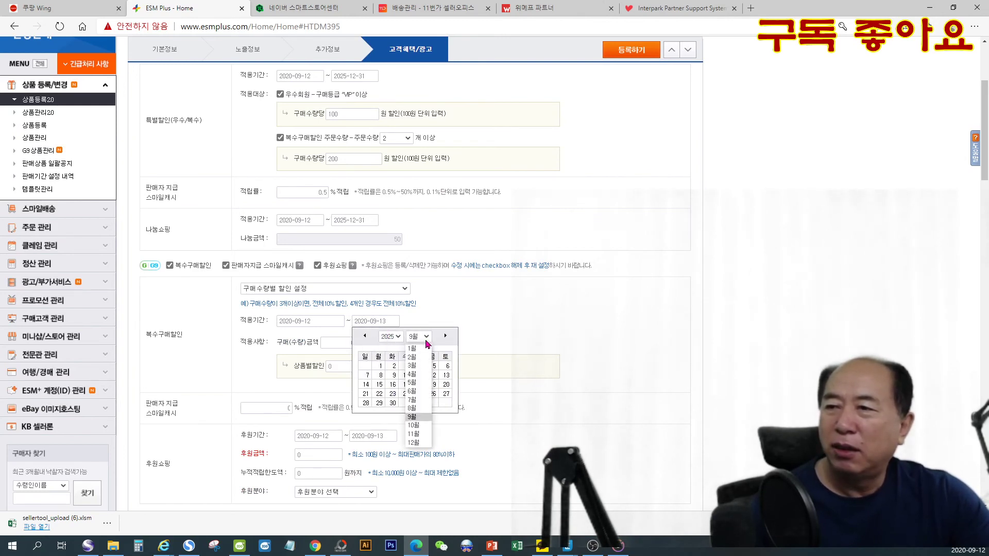
click(418, 432)
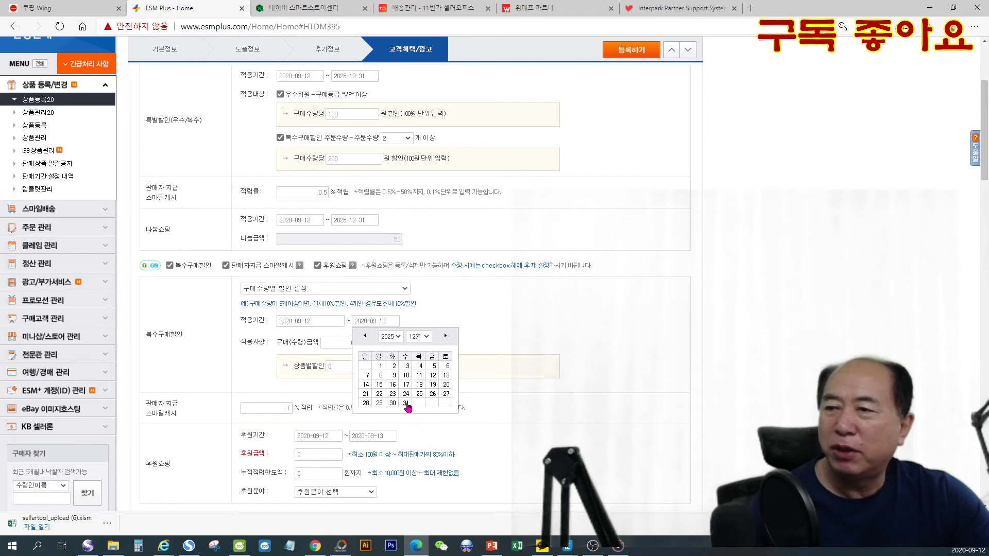
click(406, 403)
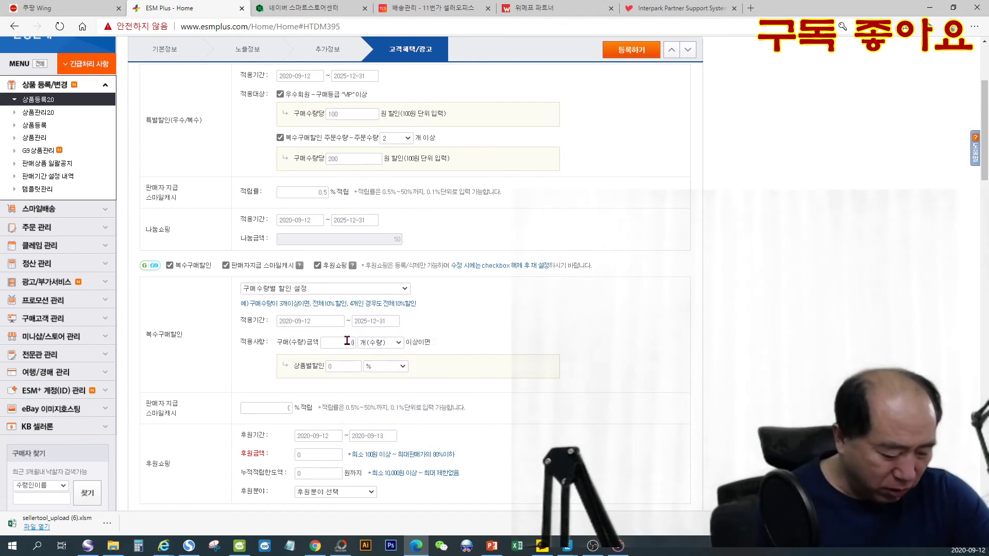
- Set the G마켓/G9 복수구매할인 to a 200원 product discount for purchases of 2개(수량) or more
text(0.5)
click(383, 369)
click(384, 387)
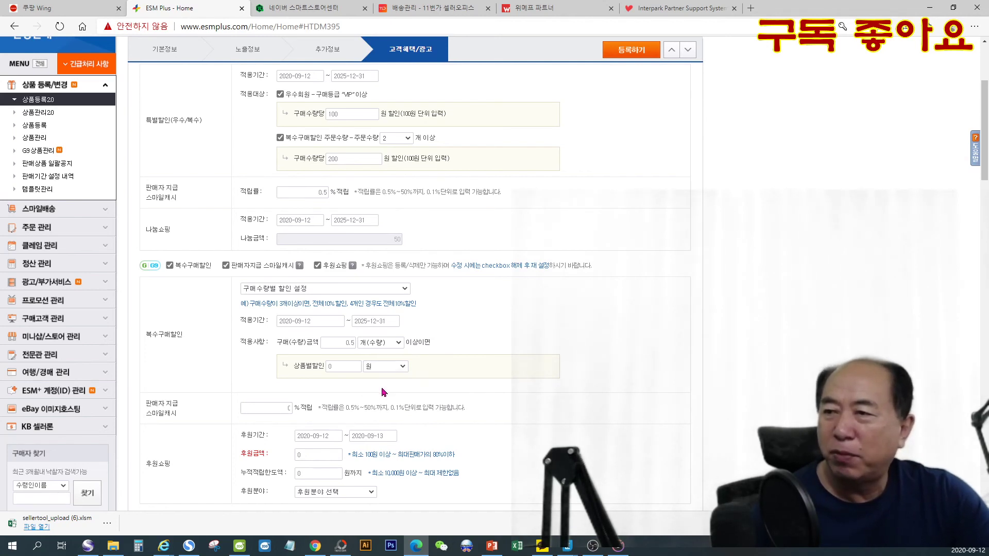
click(352, 367)
text(20)
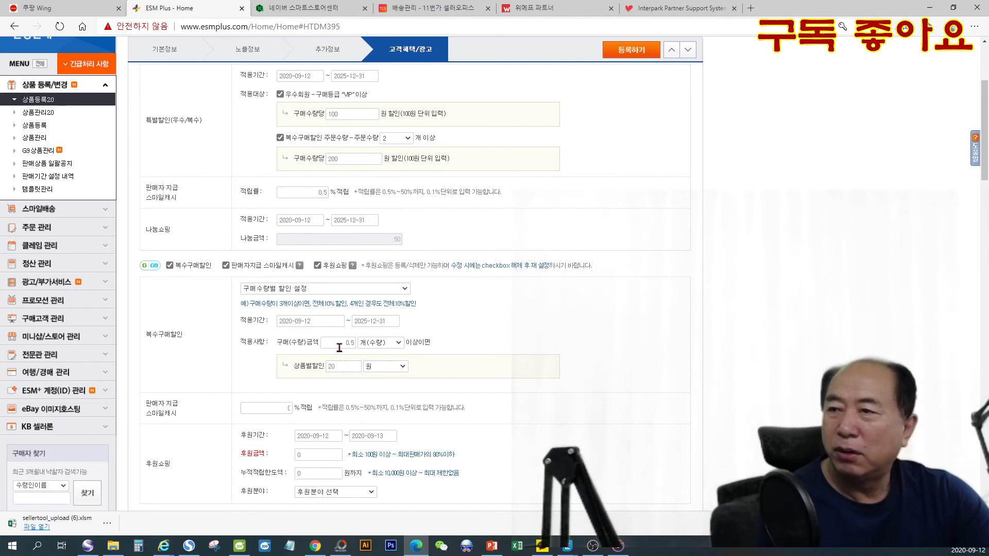
text(2)
scroll(501, 407, down, 1)
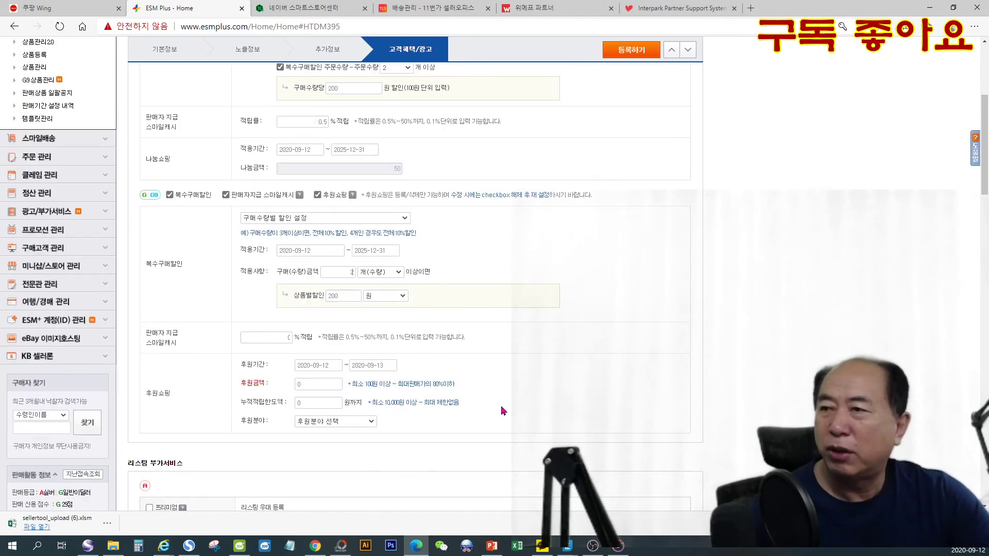
scroll(404, 197, up, 2)
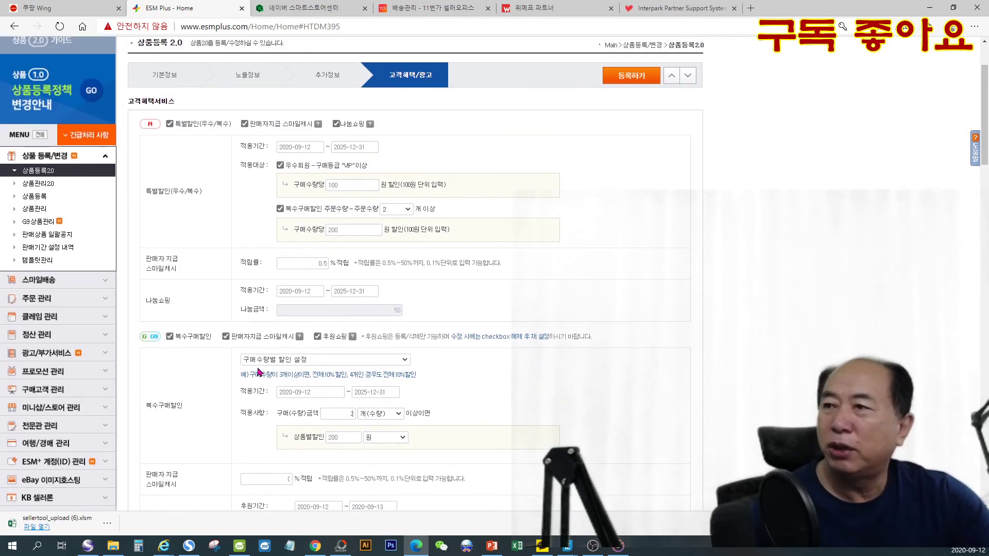
scroll(459, 418, down, 2)
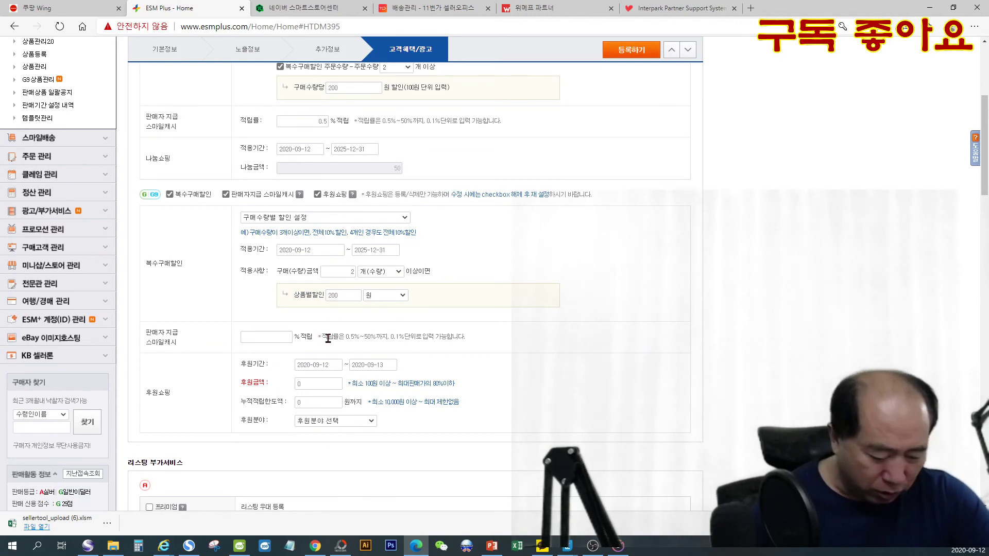
- Set the G마켓/G9 스마일캐시 accrual rate to 0.5% and the end date of the 후원쇼핑 period to 2025-12-31
text(.5)
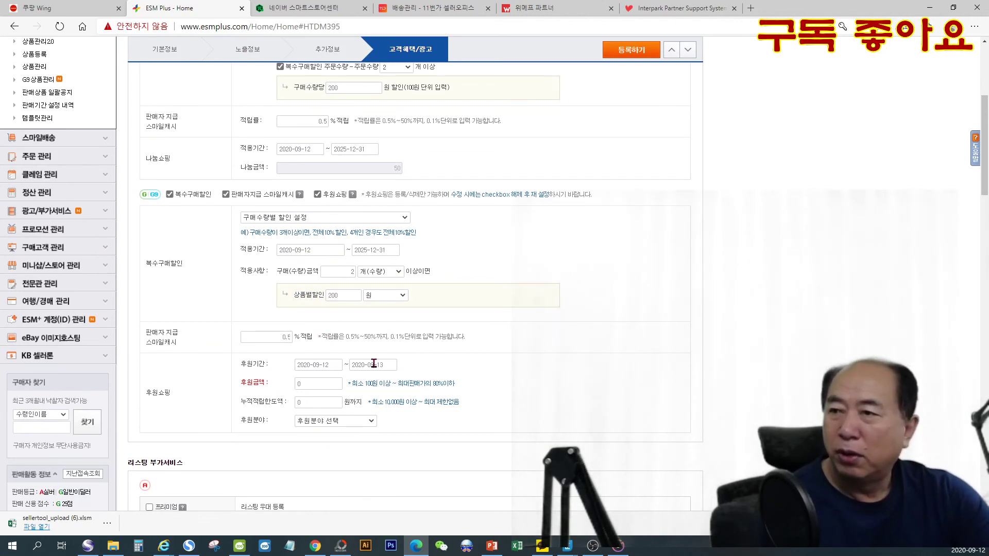
click(374, 364)
click(388, 380)
click(391, 436)
click(417, 380)
click(419, 487)
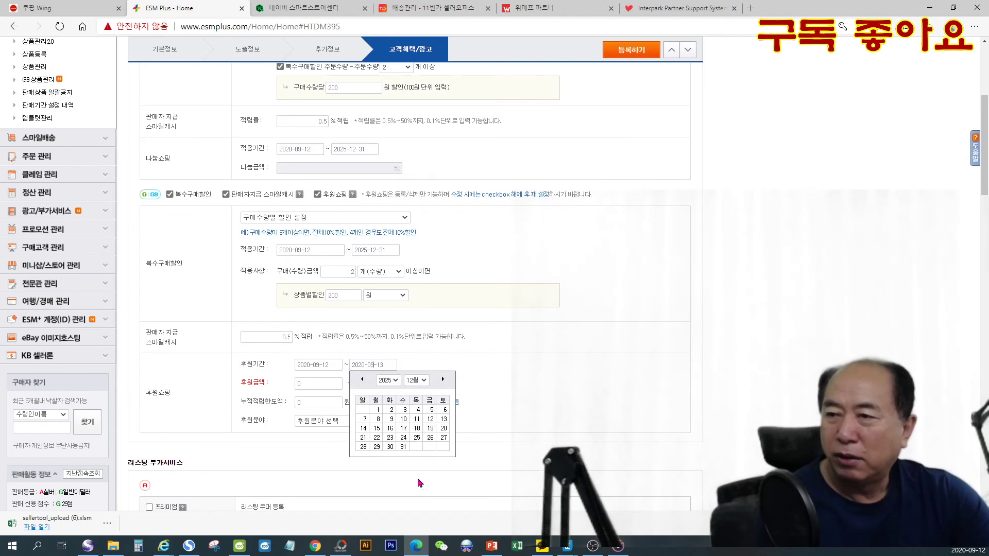
click(403, 446)
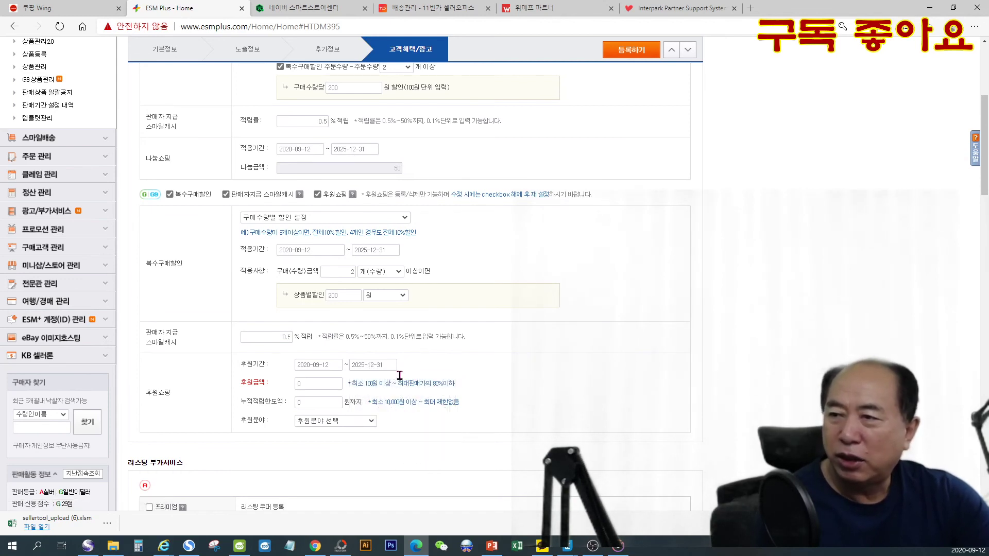
- Set the 후원금액 to 100원, the 누적적립한도액 to 10,000원 and the 후원분야 to 아동복지
click(309, 386)
text(100)
click(312, 400)
text(10,000)
click(360, 428)
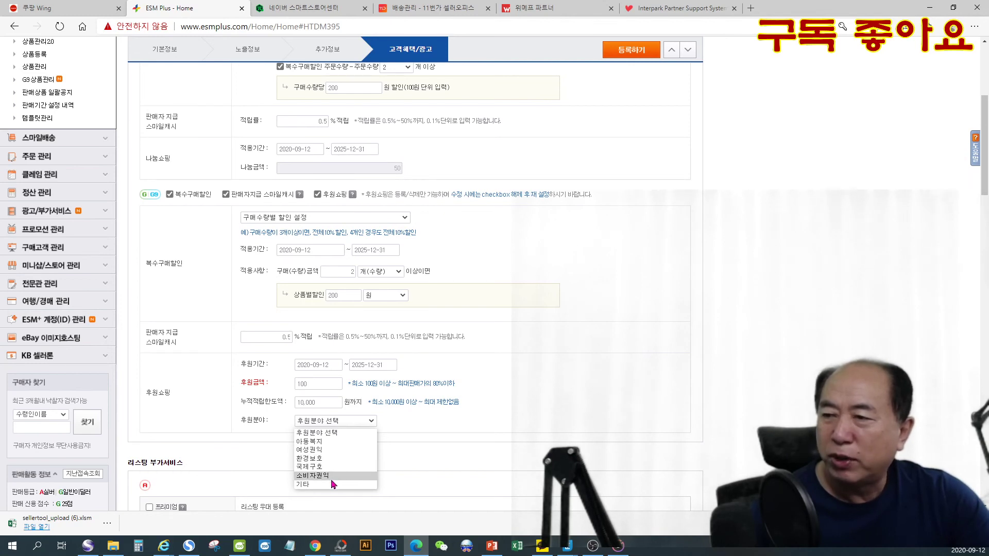
click(338, 444)
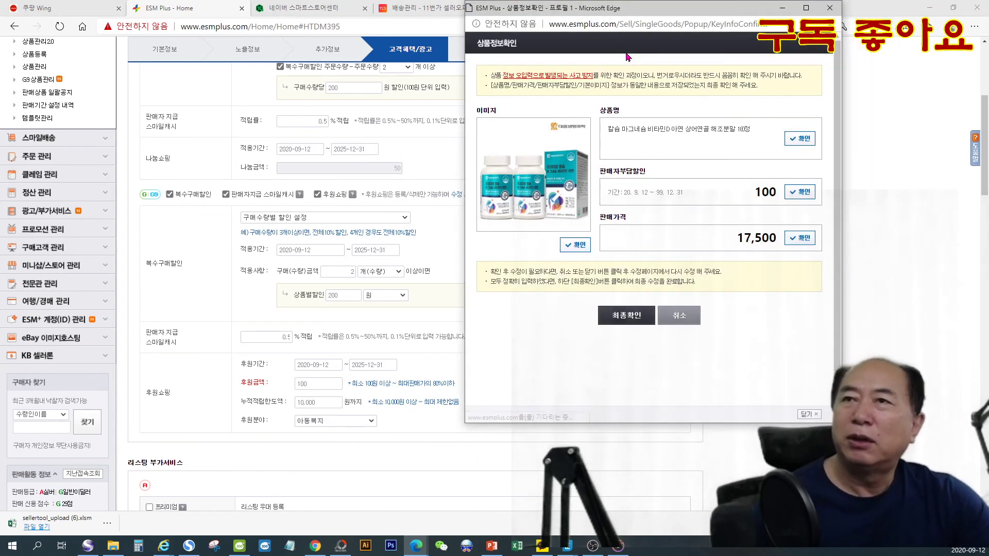
- Verify the product image, 판매가격, 판매자부담할인 and 상품명 in the 상품정보확인 window, and give the final confirmation to register the product
click(578, 247)
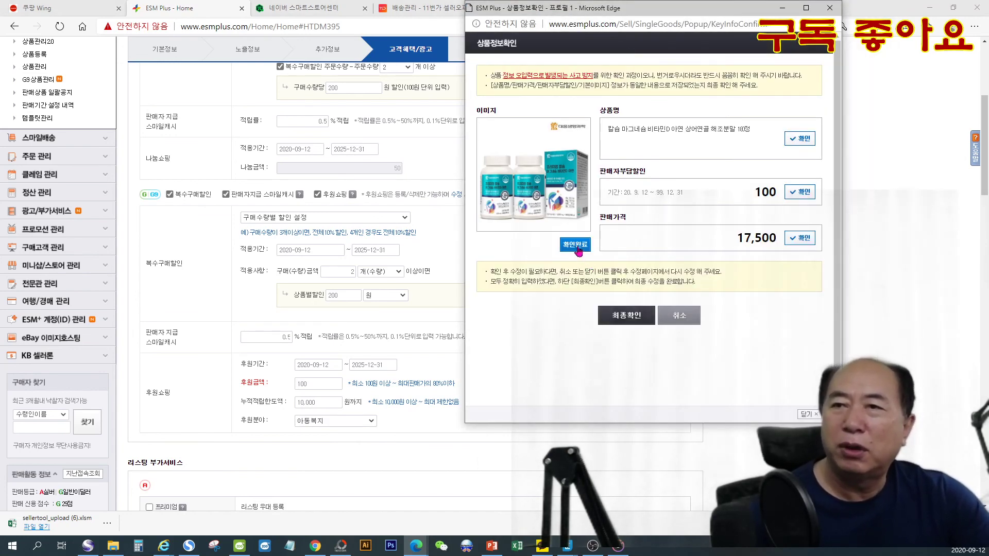
click(800, 239)
click(798, 193)
click(800, 139)
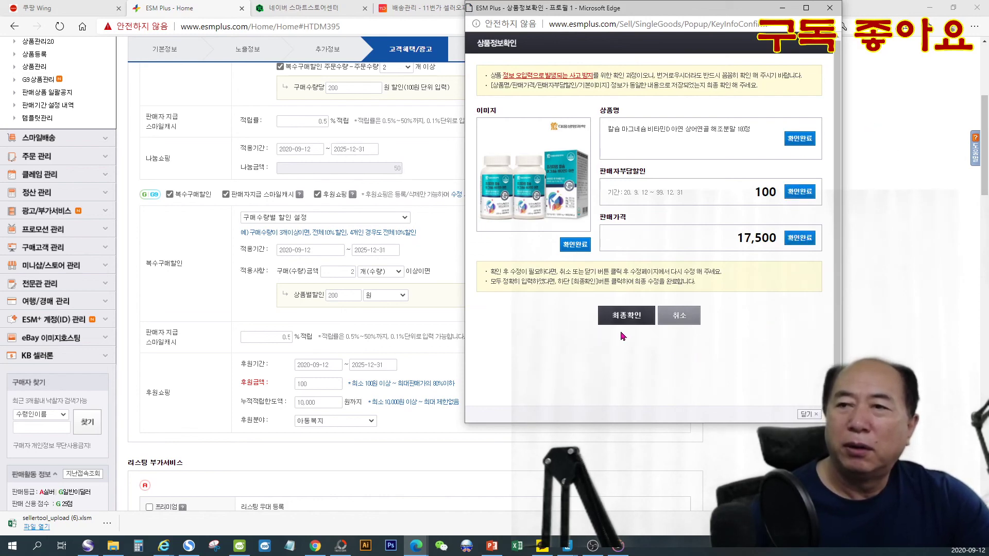
click(625, 316)
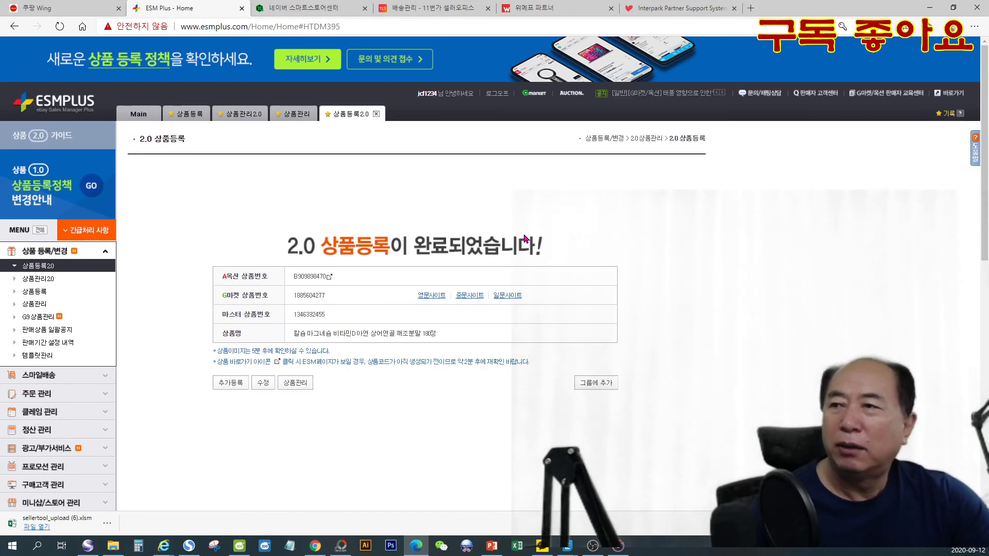
- Open the registered product's Auction page and examine its 택배 shipping terms, images and detailed description
click(329, 278)
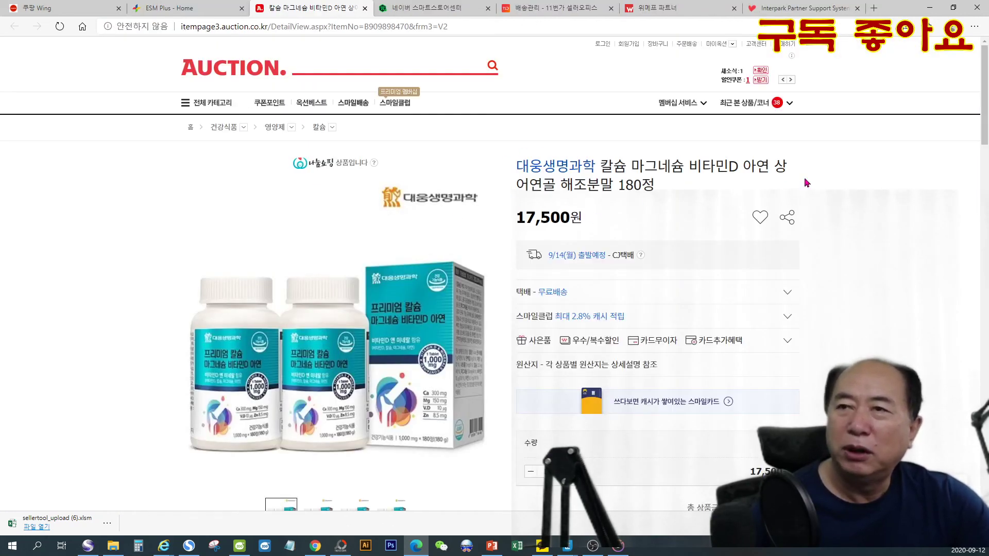
scroll(482, 312, down, 1)
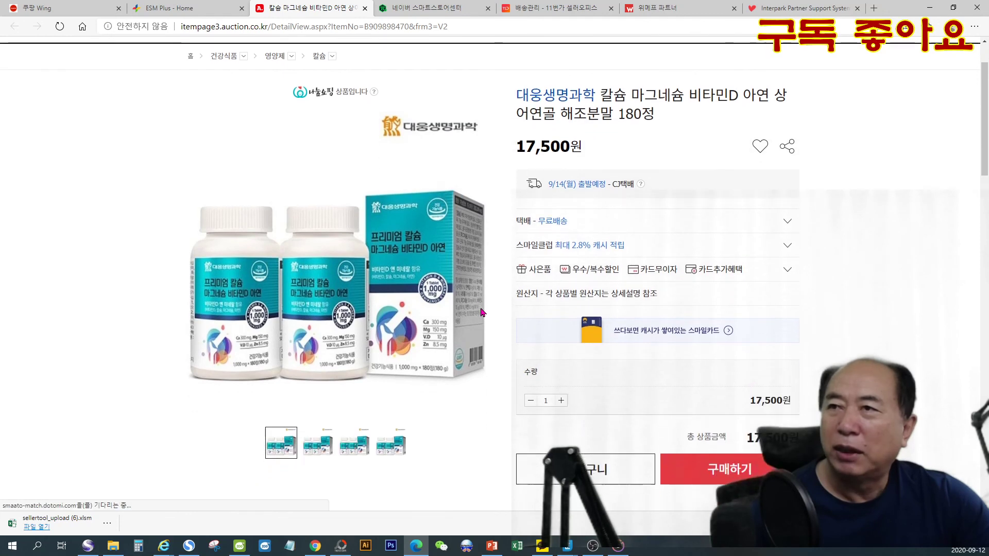
scroll(482, 312, up, 1)
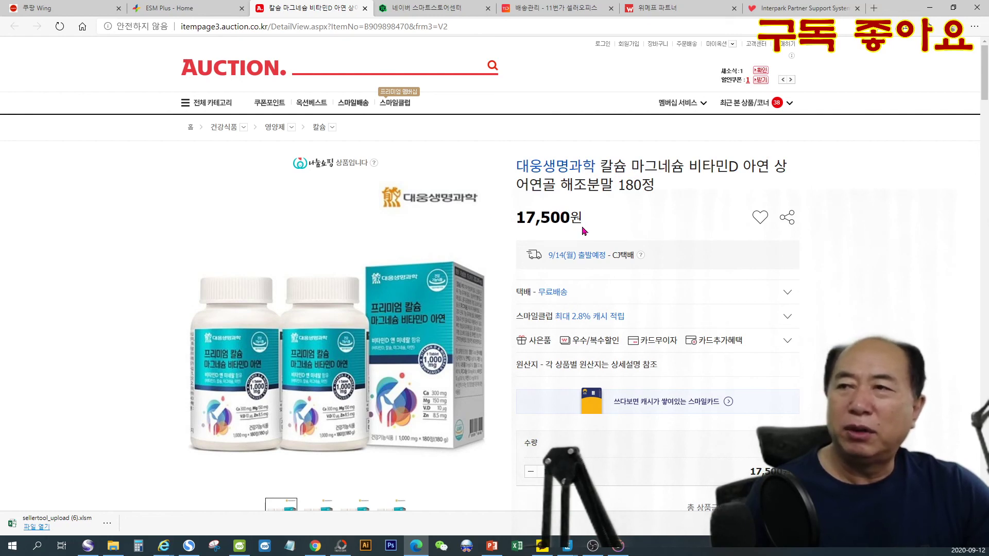
click(579, 295)
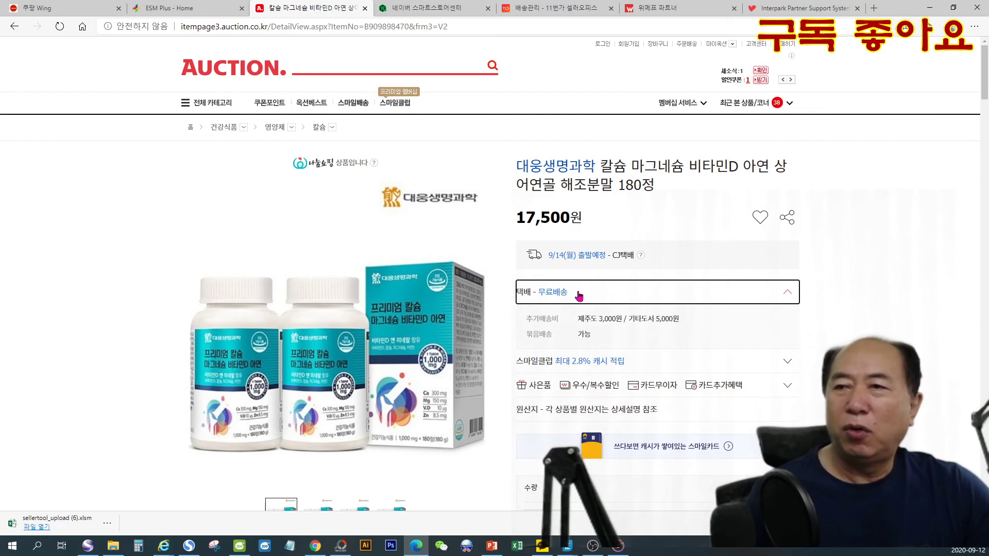
click(579, 294)
scroll(583, 296, down, 10)
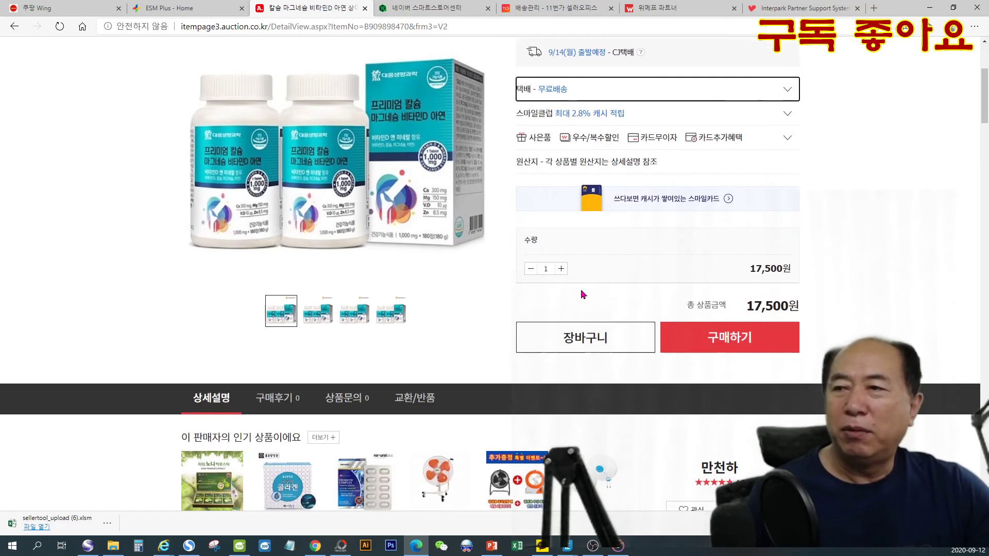
scroll(388, 328, down, 4)
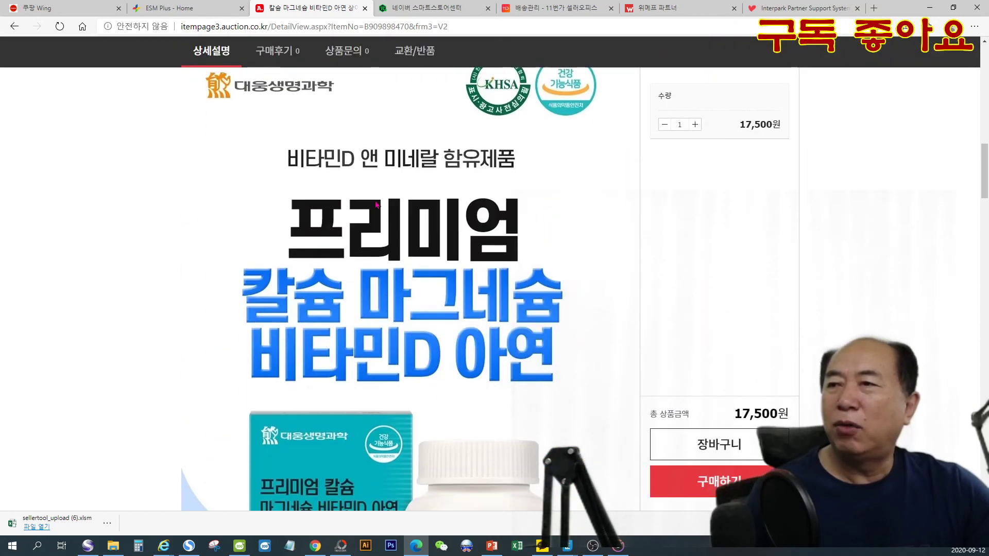
scroll(331, 359, down, 13)
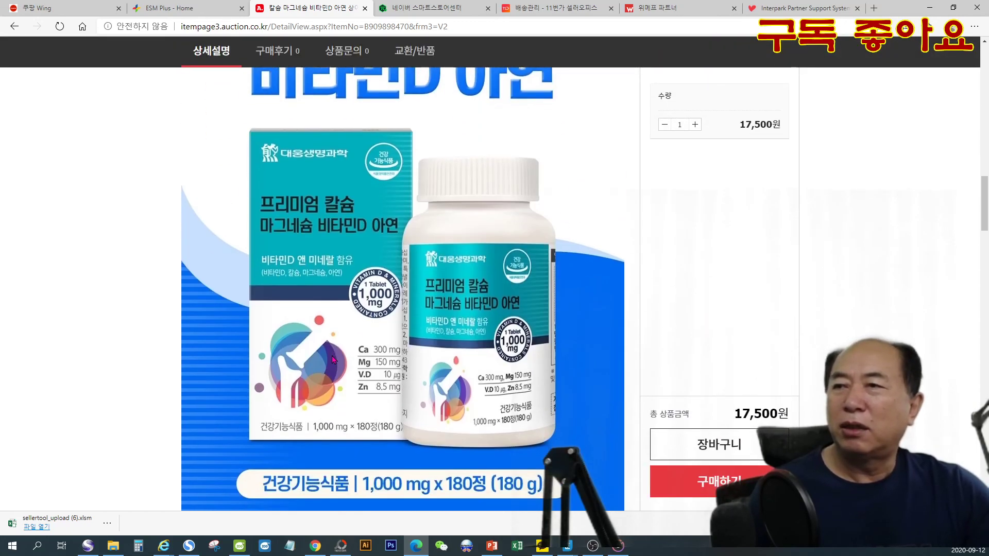
scroll(340, 365, up, 8)
scroll(340, 364, up, 18)
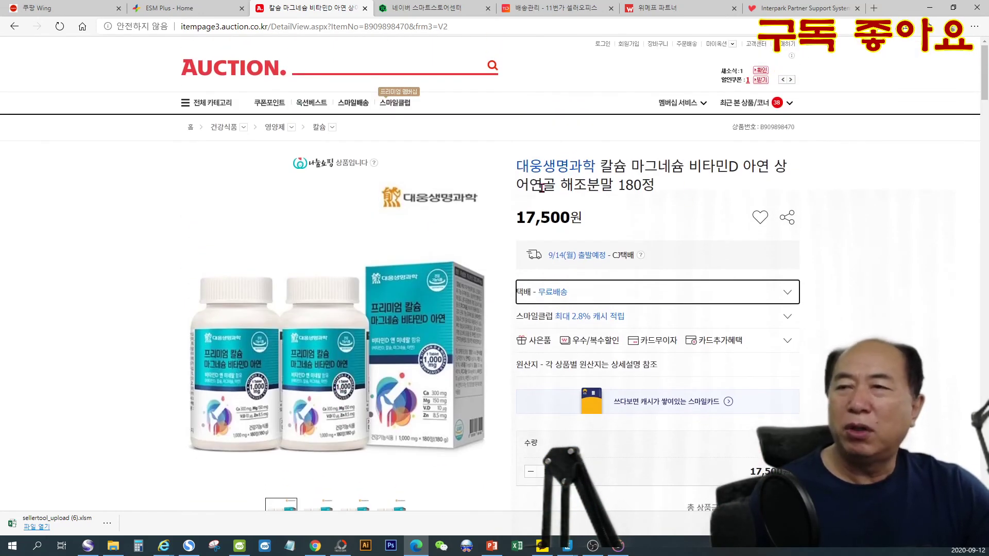
- Expand the 택배 shipping terms on the Auction listing and review the purchase section and product description again
click(592, 220)
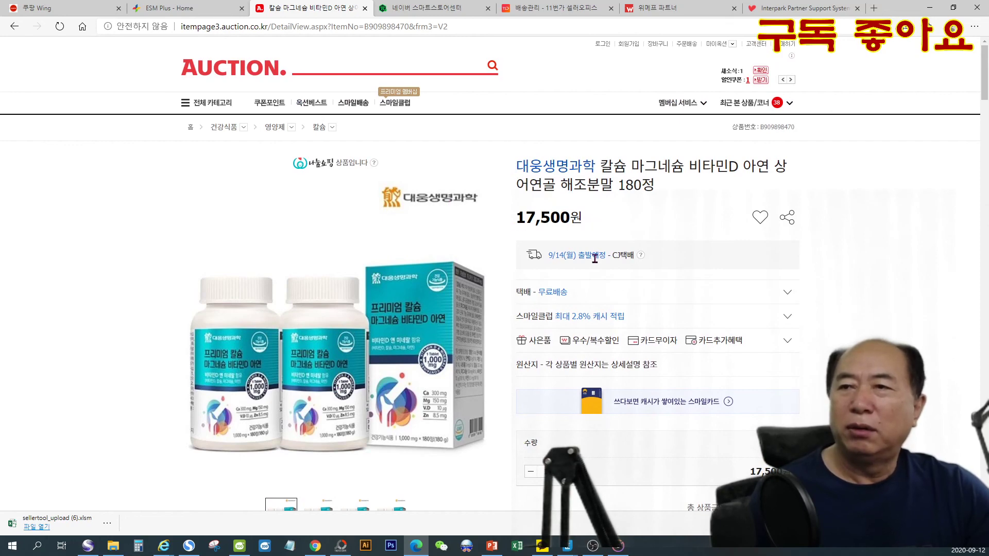
click(579, 293)
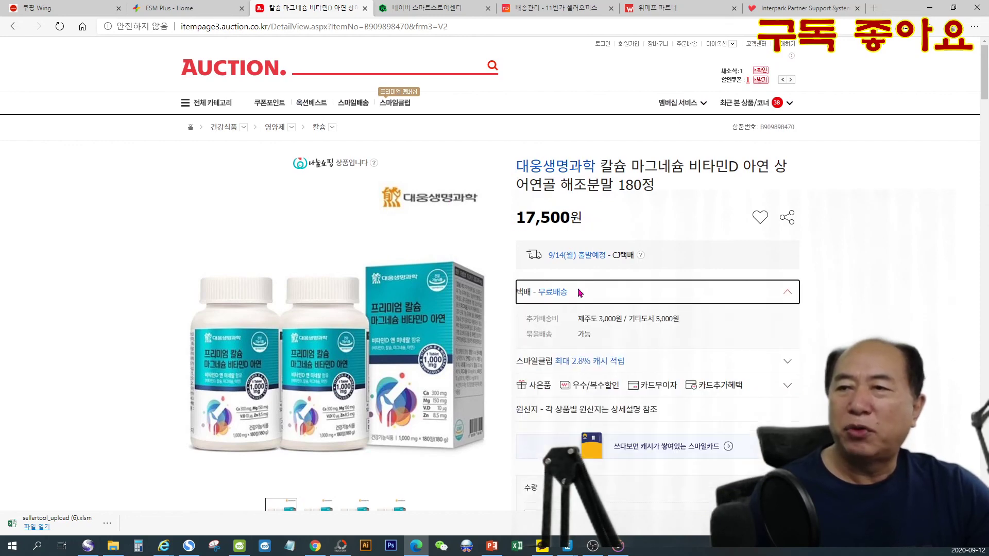
scroll(363, 329, down, 10)
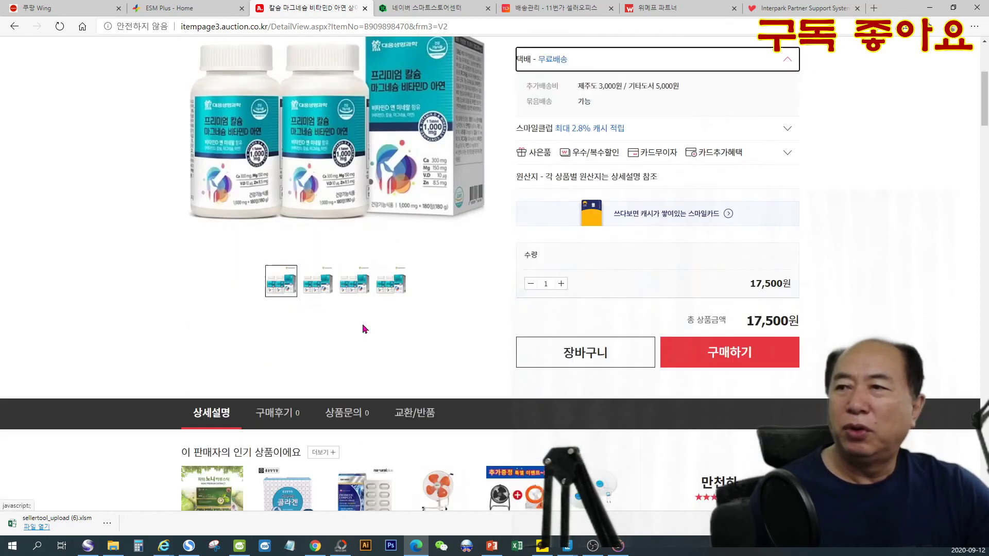
scroll(363, 329, down, 4)
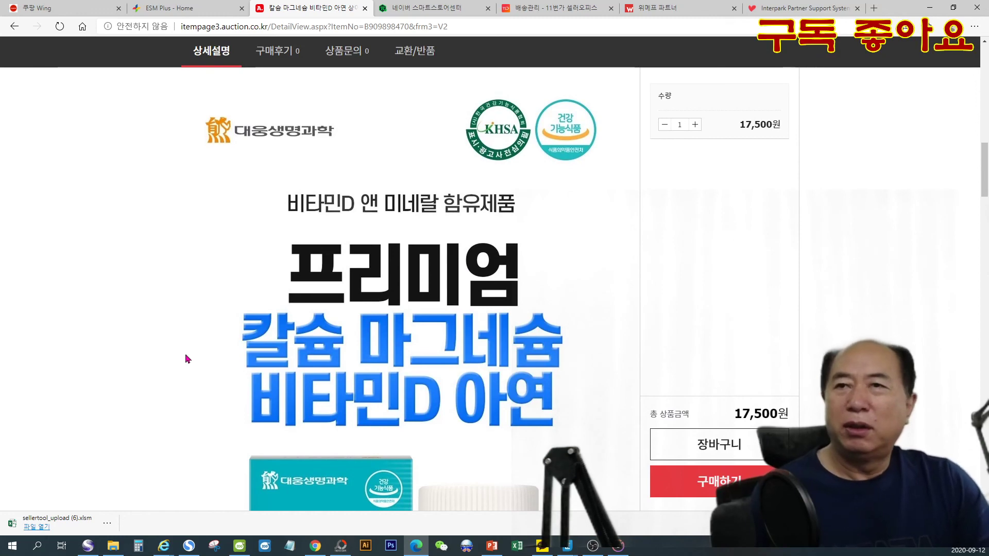
scroll(605, 462, up, 9)
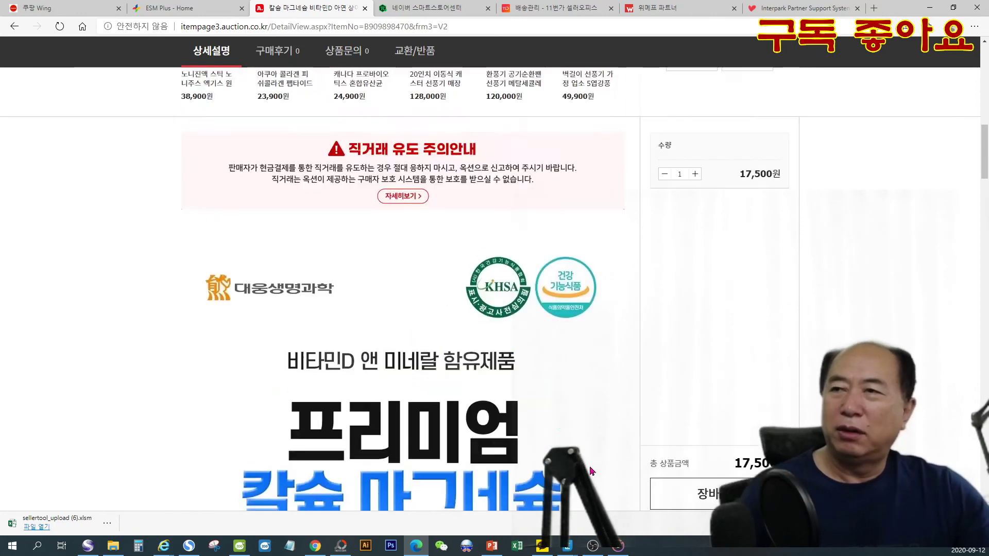
scroll(605, 462, up, 6)
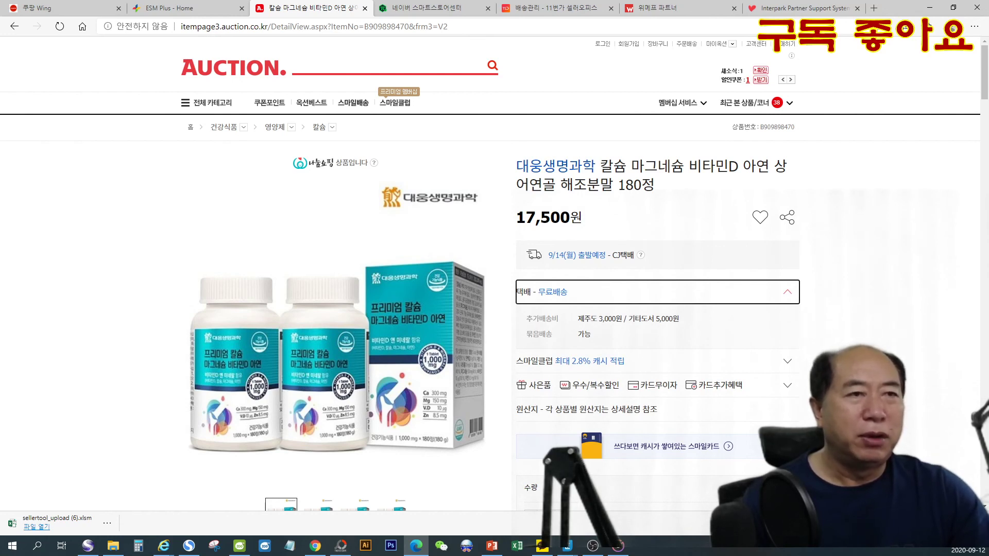
key(alt+Tab)
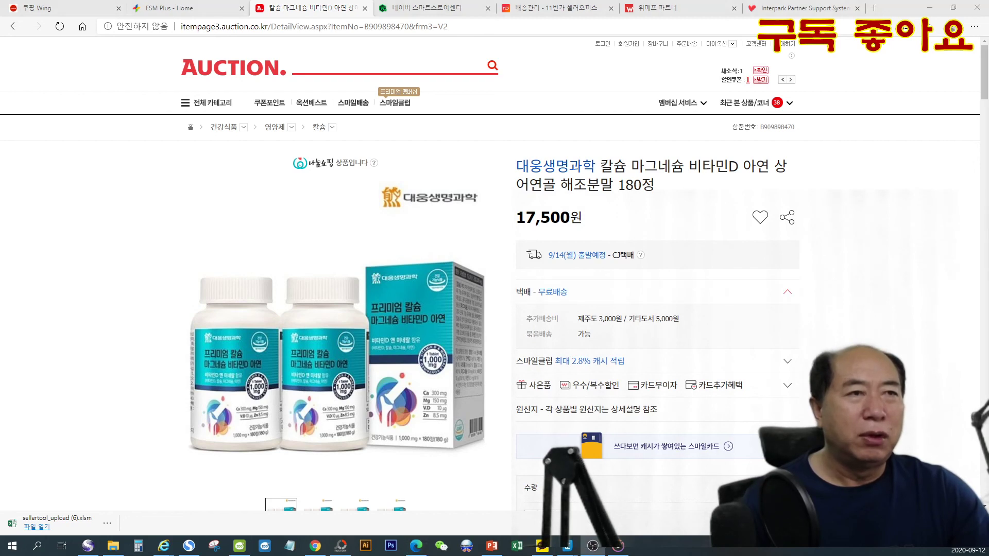